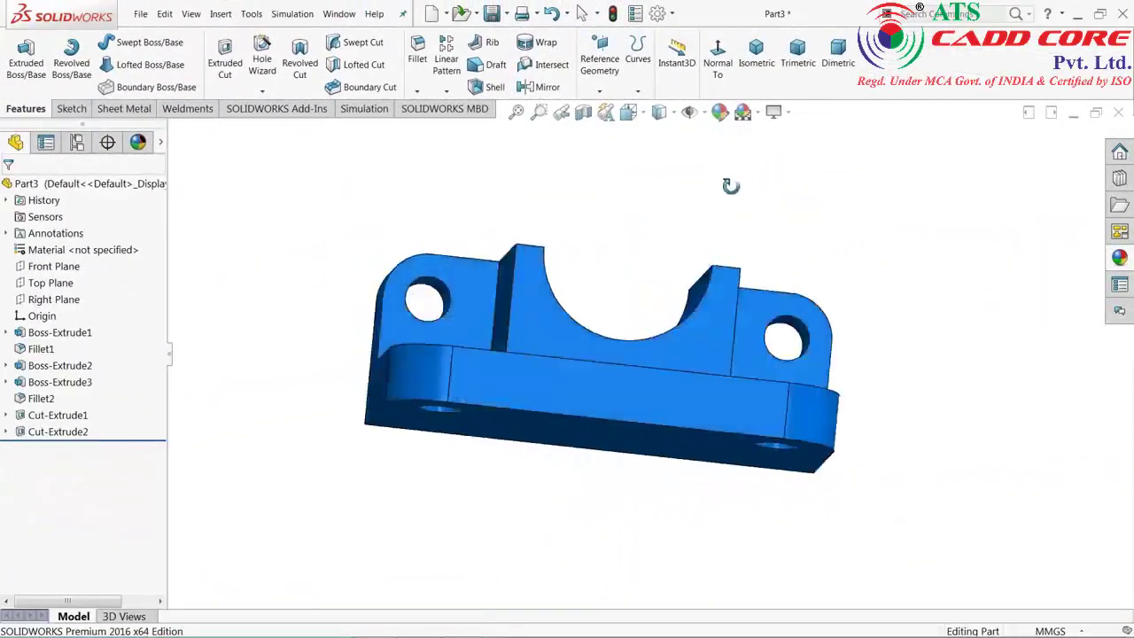
- Orbit and zoom the finished bracket to inspect it from several angles
mouse_move(729, 185)
middle_down()
mouse_move(632, 222)
mouse_move(694, 208)
mouse_move(661, 236)
mouse_move(673, 271)
mouse_move(673, 258)
mouse_move(680, 272)
mouse_move(688, 263)
mouse_move(673, 274)
middle_up()
scroll(690, 307, down, 2)
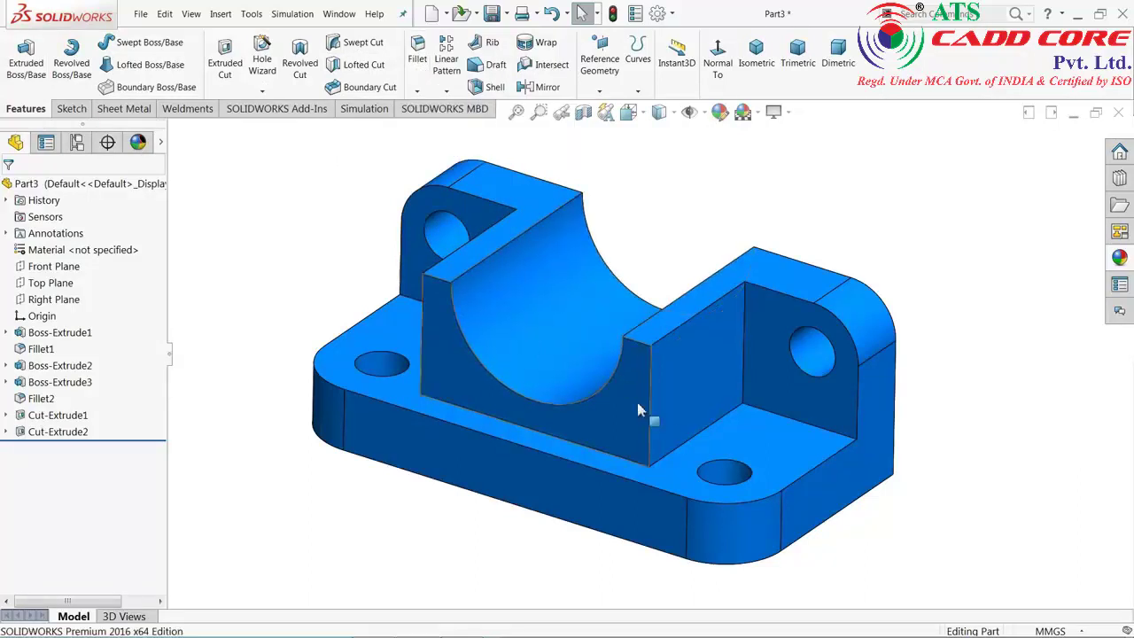
middle_drag(637, 402, 655, 423)
scroll(651, 359, down, 1)
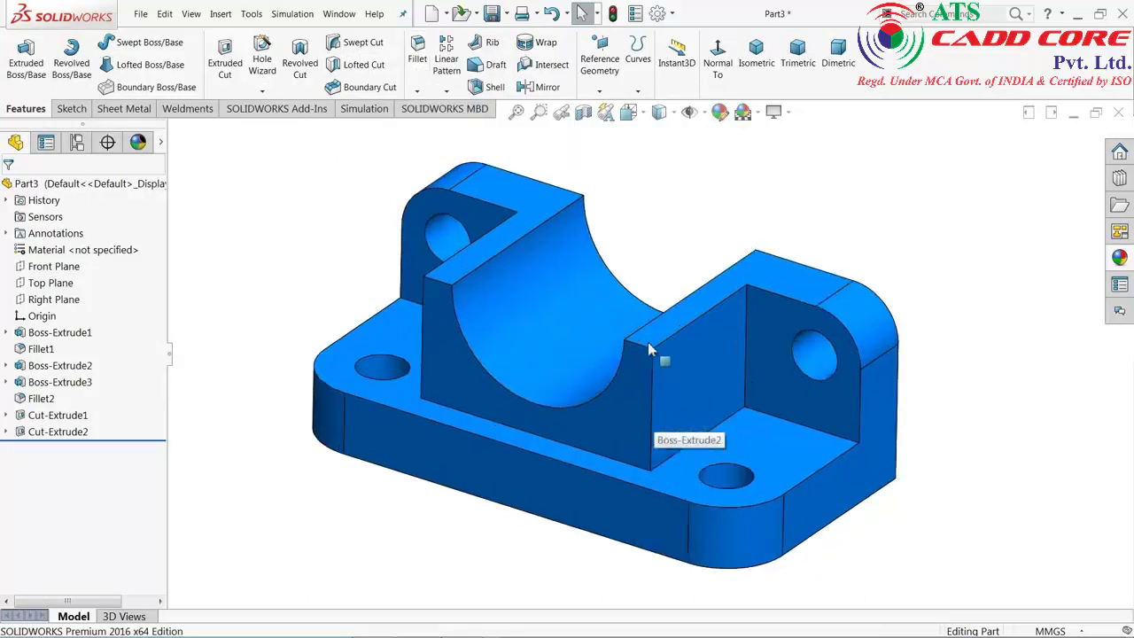
mouse_move(655, 256)
middle_down()
mouse_move(599, 245)
mouse_move(674, 248)
mouse_move(678, 202)
mouse_move(652, 270)
mouse_move(655, 246)
middle_up()
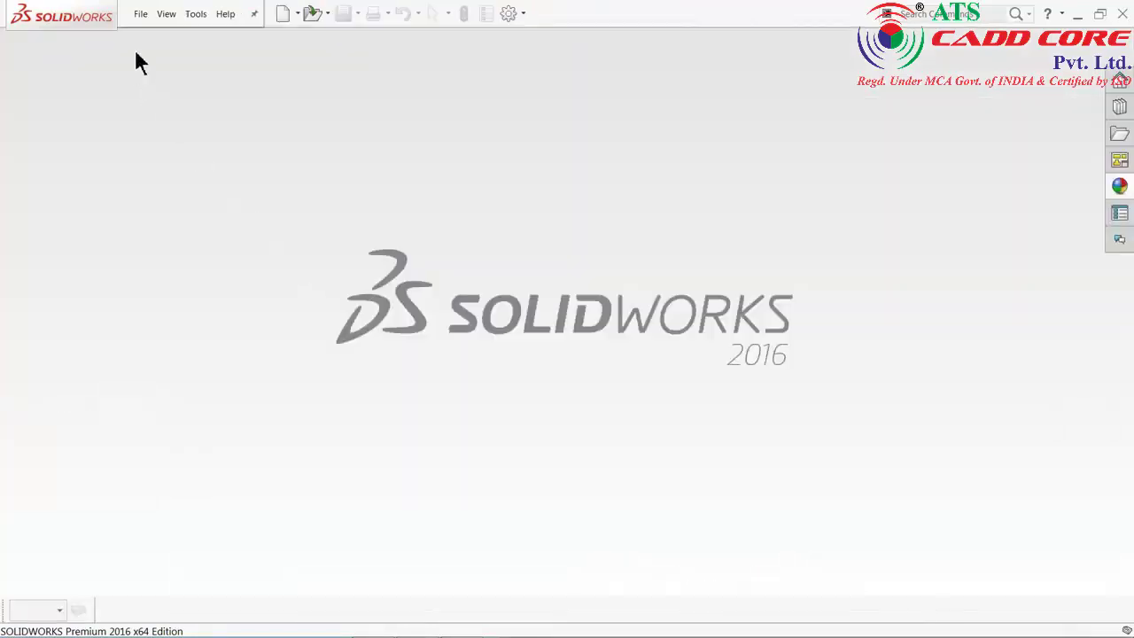
- Create a new Part document via File > New
click(140, 14)
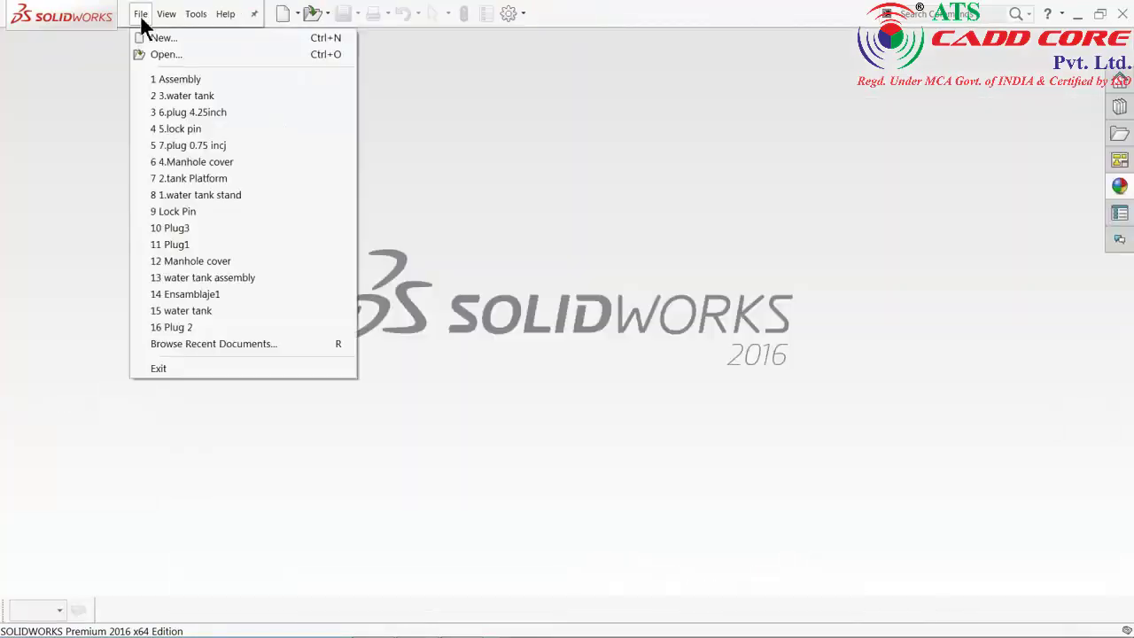
click(153, 37)
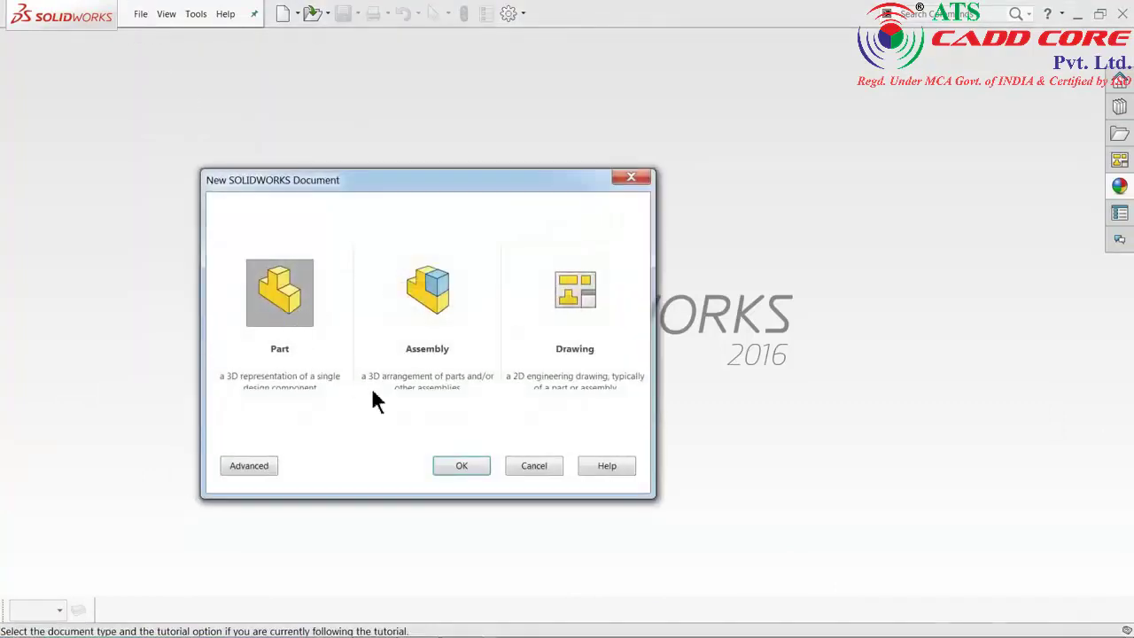
click(458, 468)
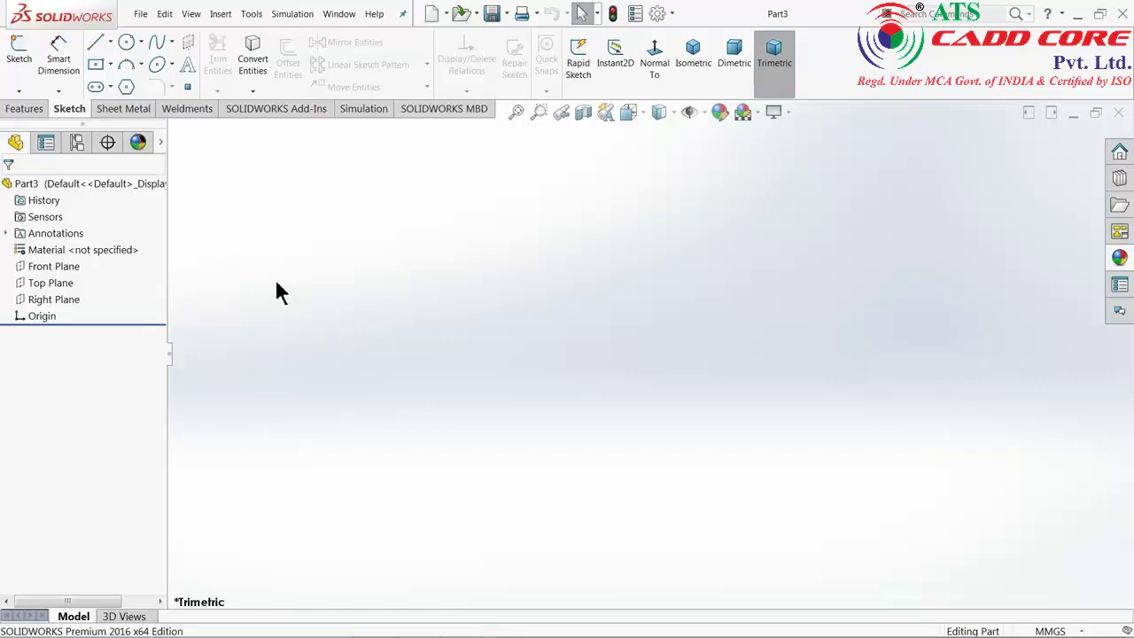
- Set the scene background to Plain White
click(757, 112)
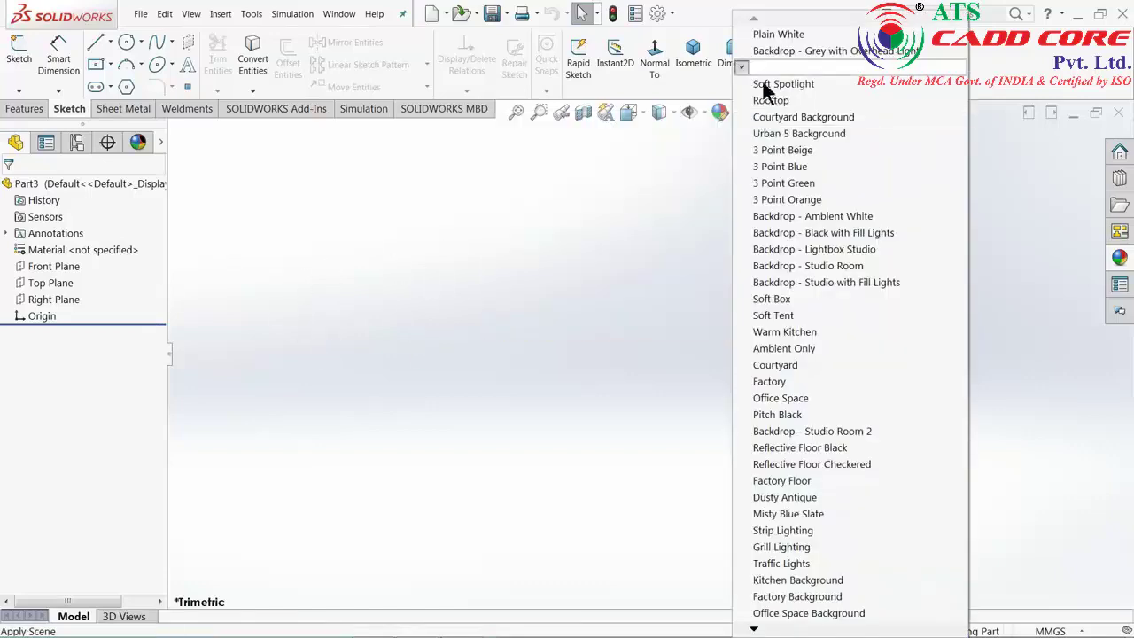
click(780, 40)
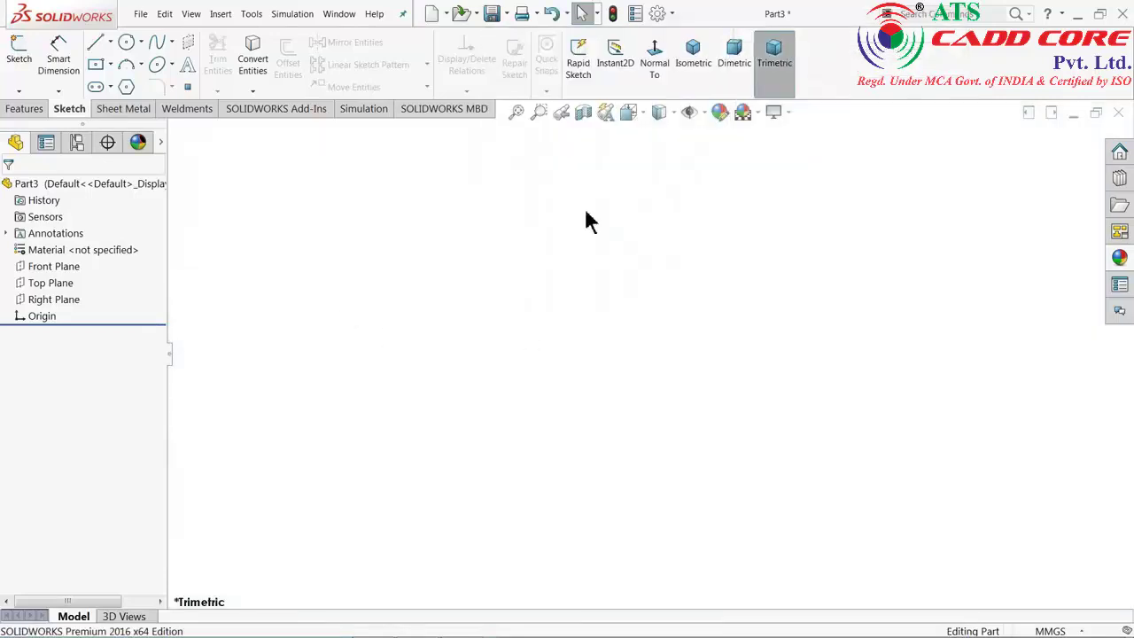
click(757, 114)
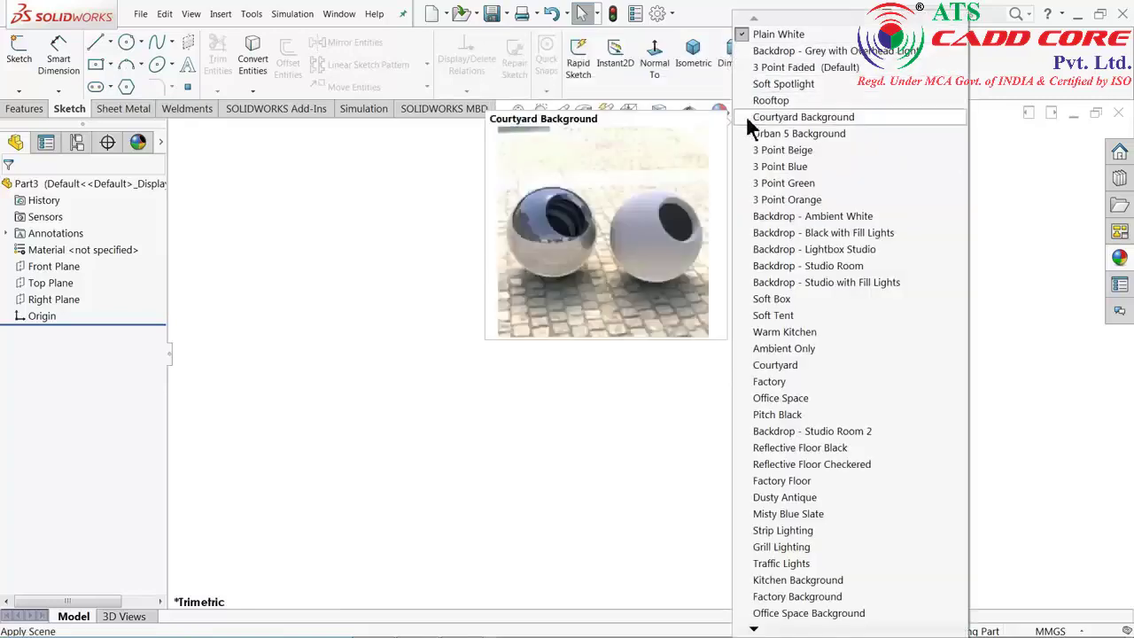
click(531, 264)
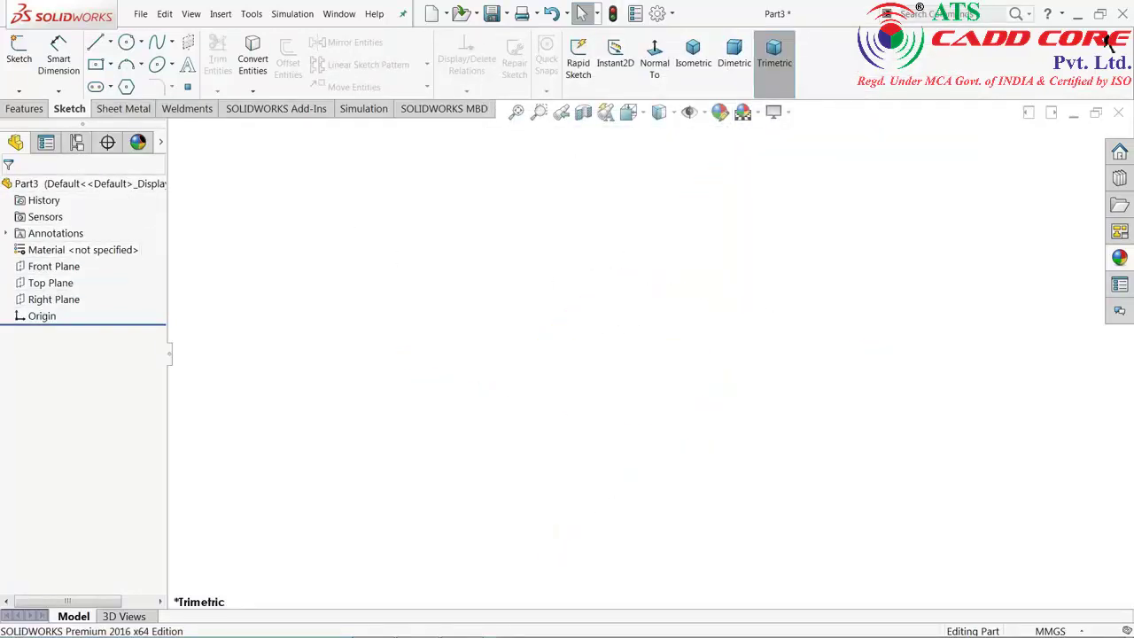
click(1084, 12)
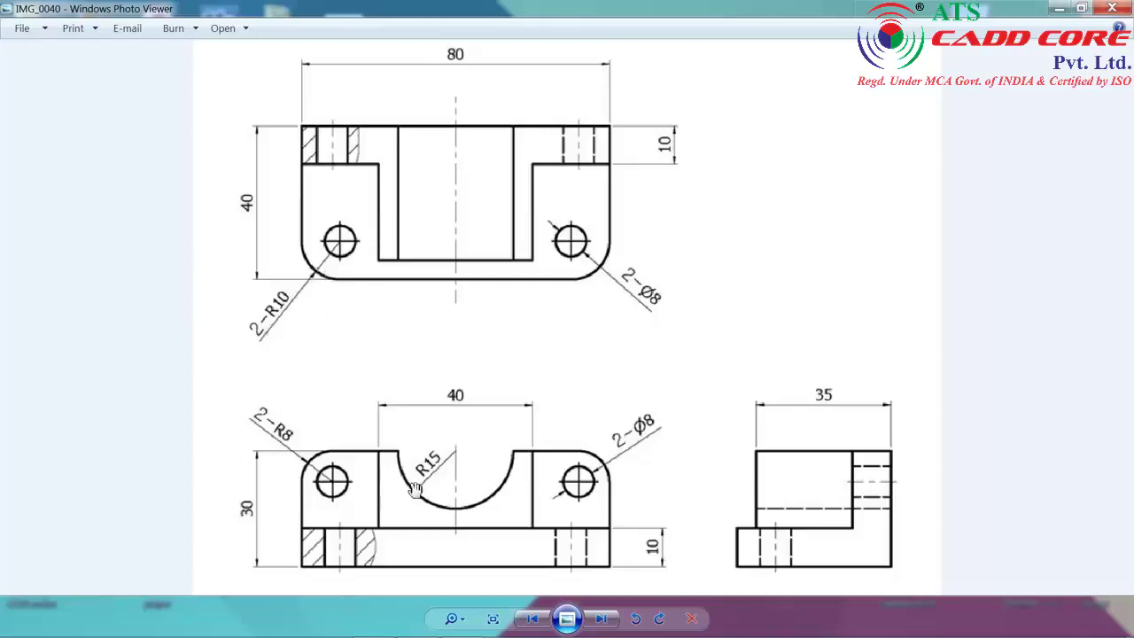
- Return from the drawing IMG_0040 to the empty SOLIDWORKS part with Alt+Tab
key(alt+Tab)
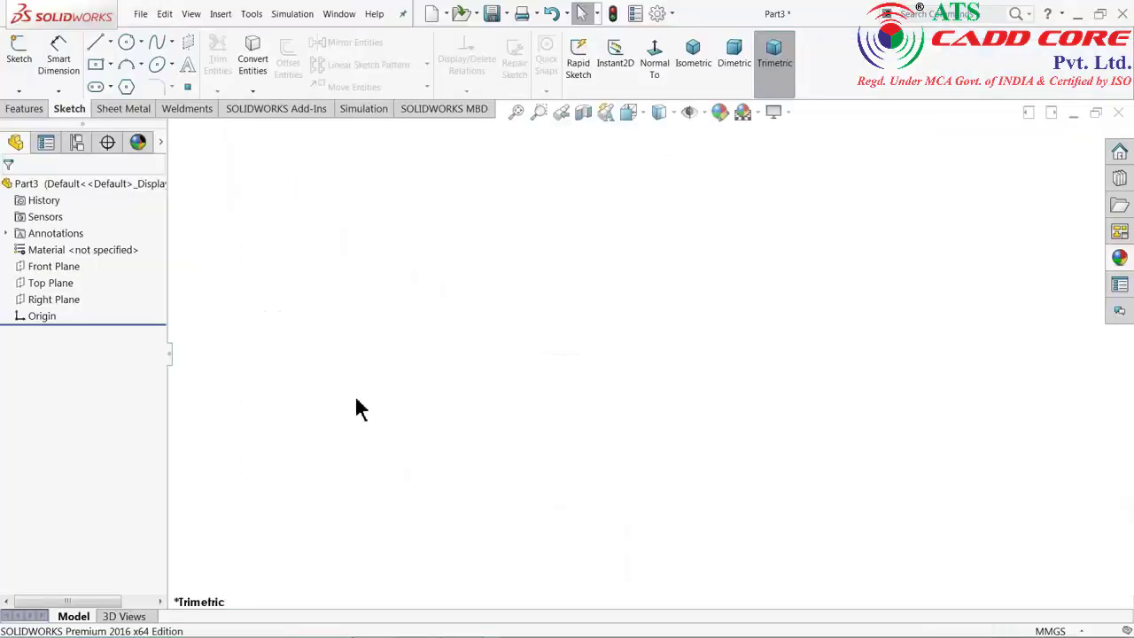
- Draw a center rectangle at the origin on the Top Plane
click(33, 108)
click(32, 57)
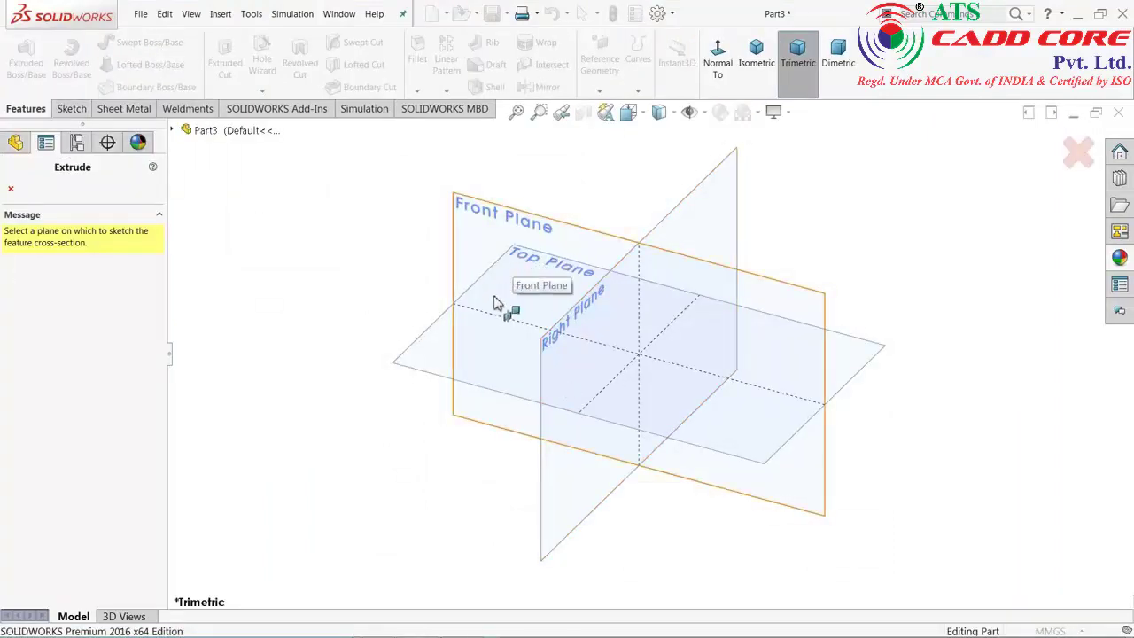
key(Escape)
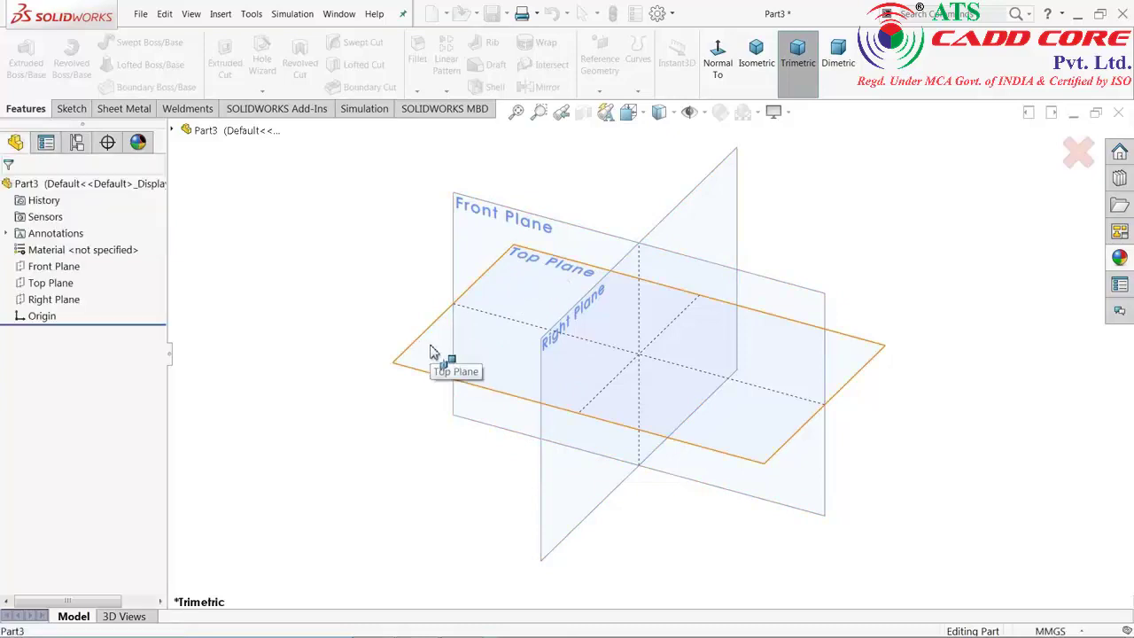
click(431, 351)
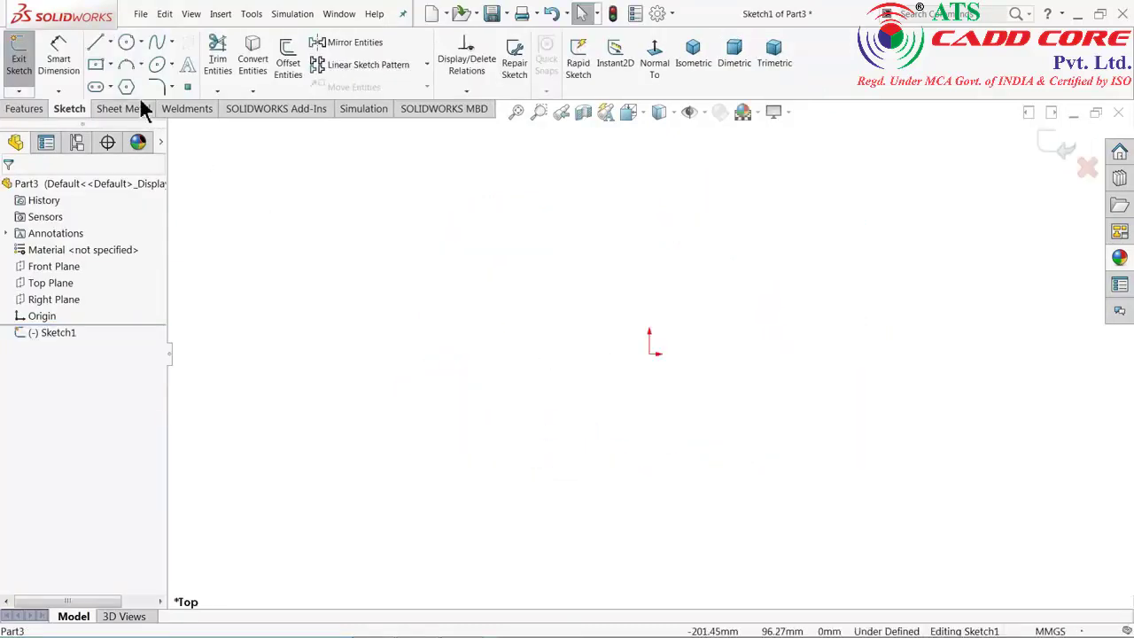
click(111, 64)
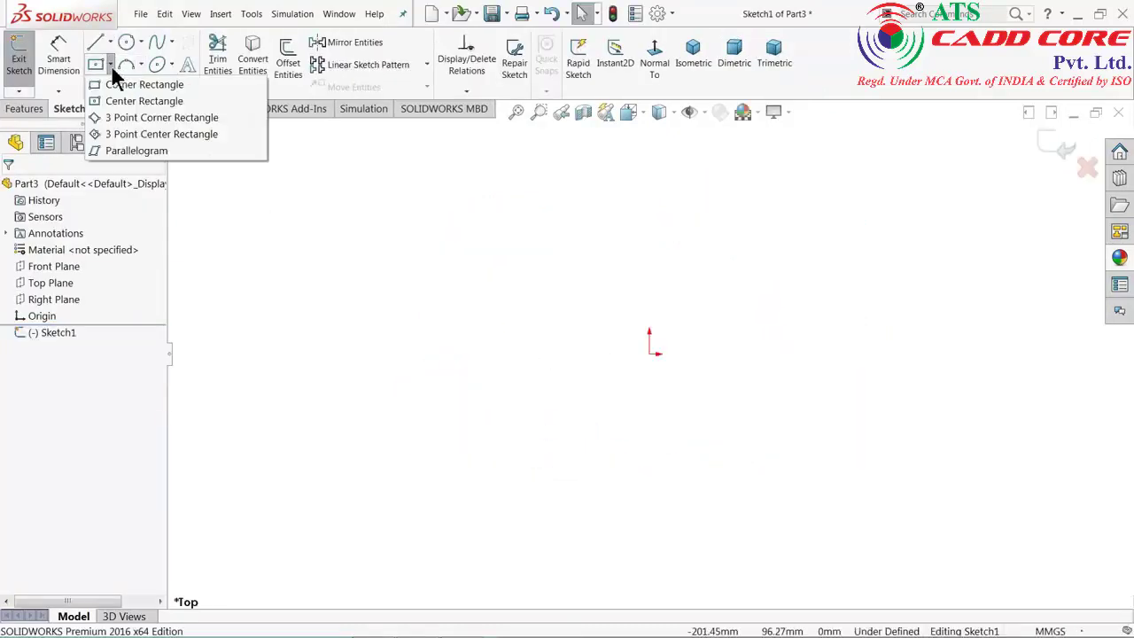
click(154, 98)
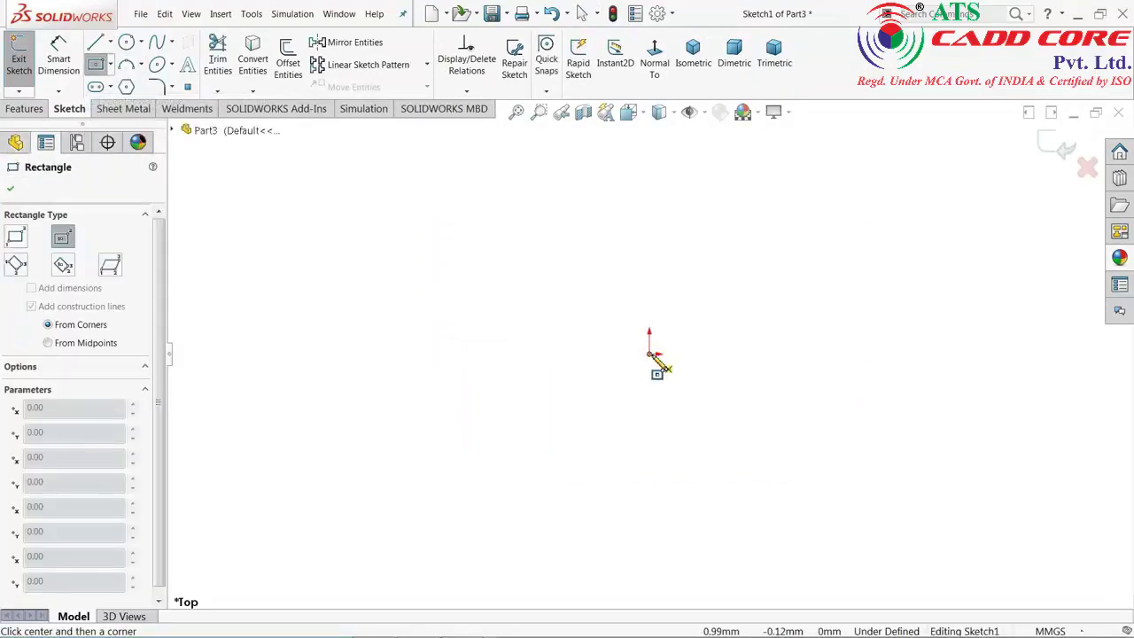
click(653, 354)
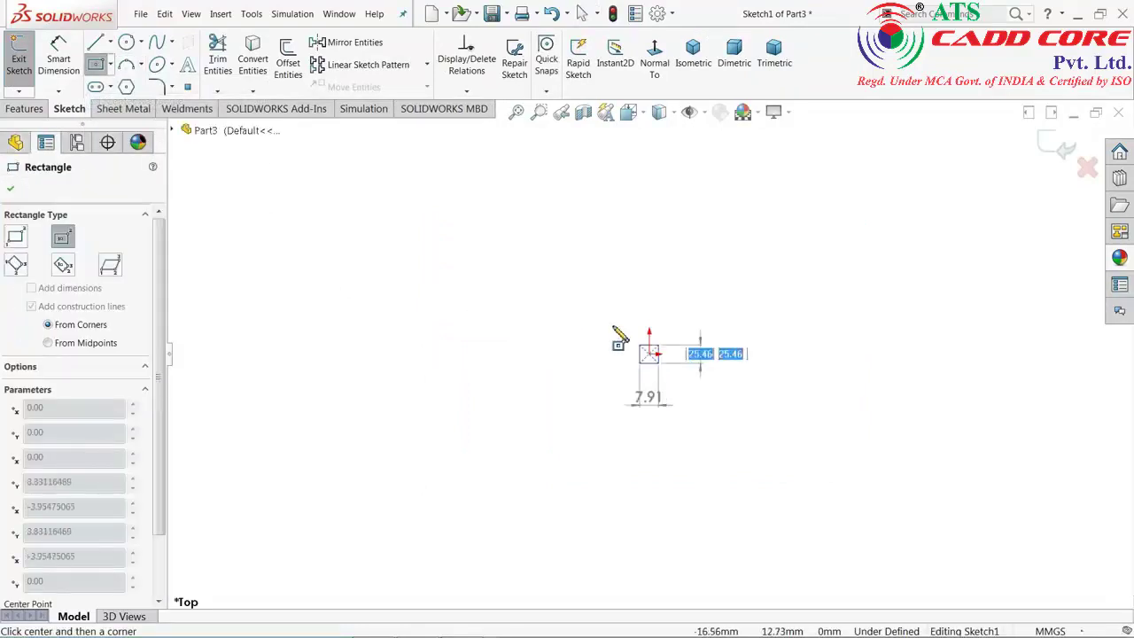
click(426, 237)
right_click(324, 235)
click(354, 235)
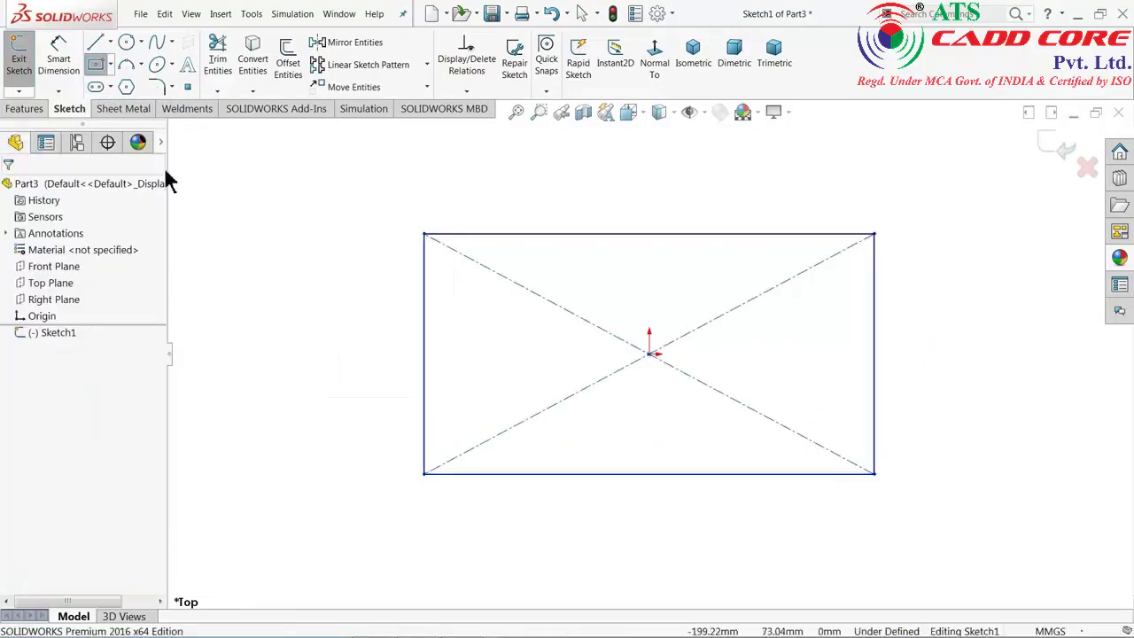
- Dimension the rectangle 80 mm long and 40 mm wide
click(58, 57)
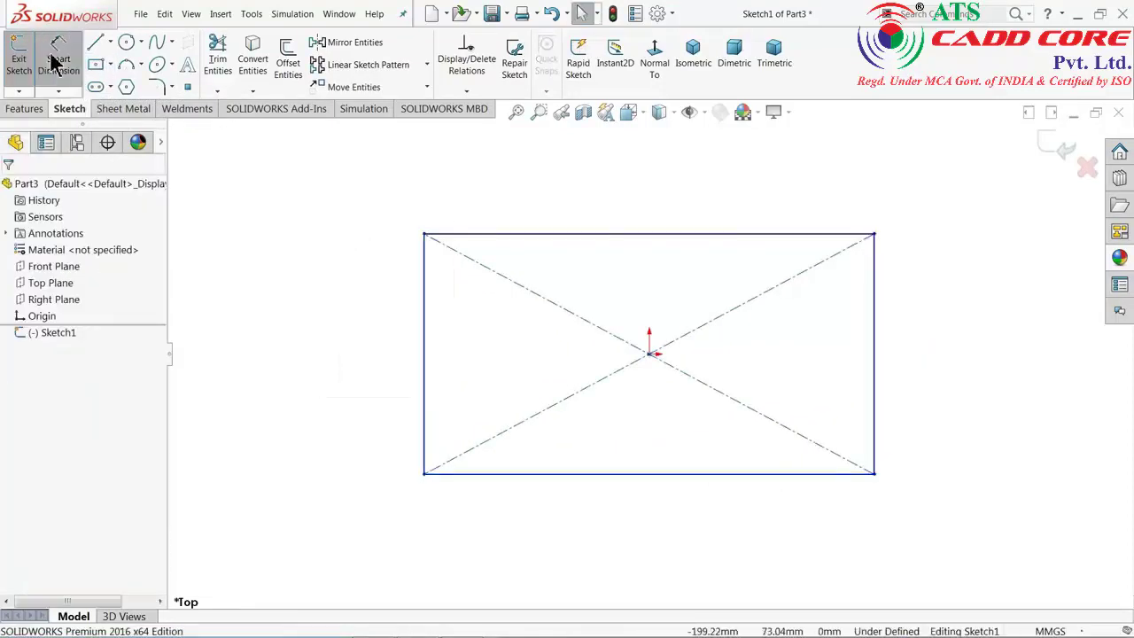
click(571, 235)
click(620, 193)
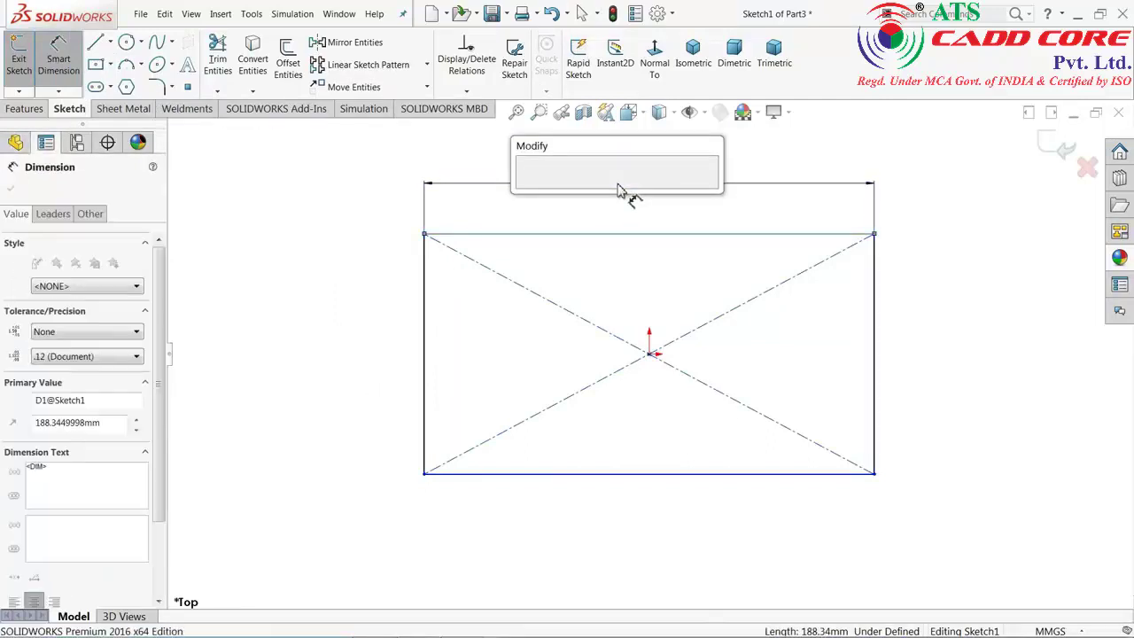
text(80)
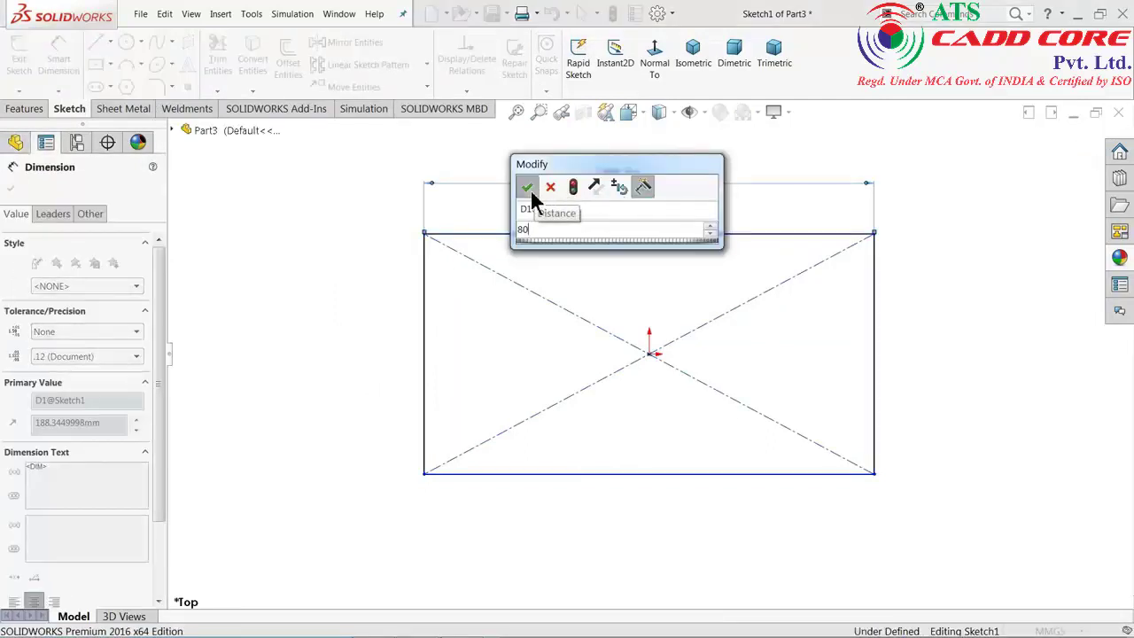
click(527, 187)
click(395, 343)
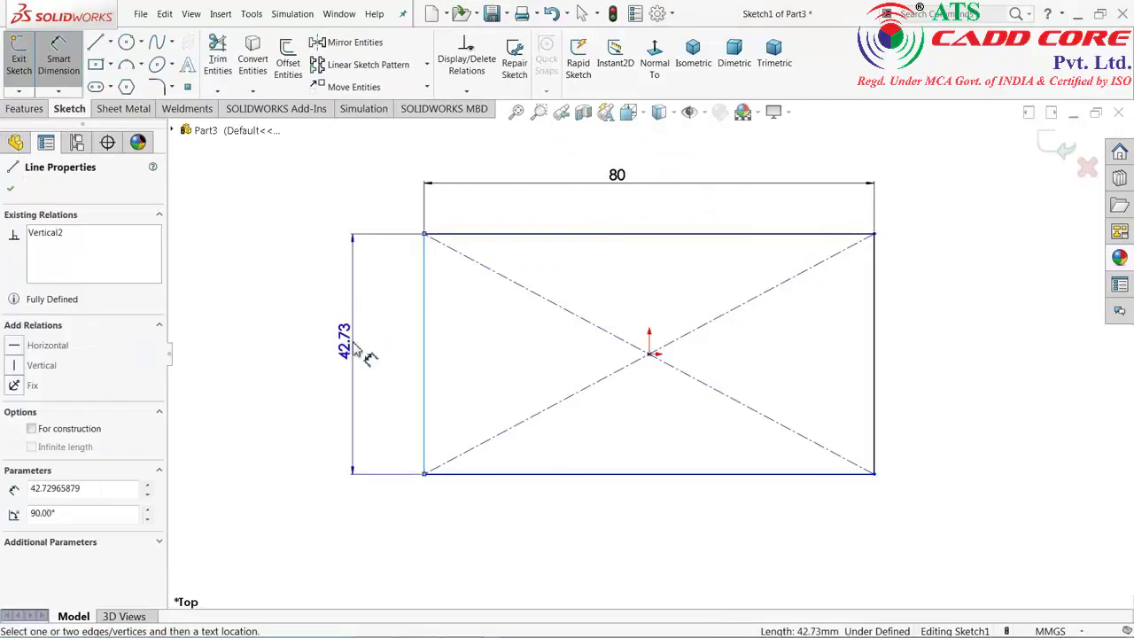
click(352, 350)
text(80)
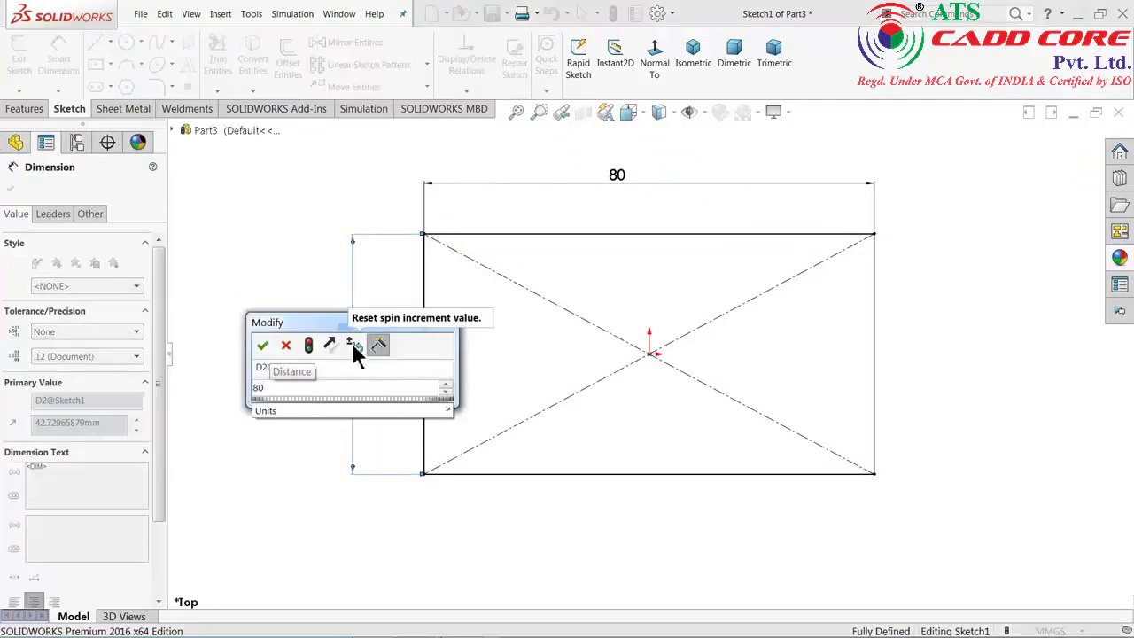
key(BackSpace)
key(BackSpace)
text(40)
click(262, 347)
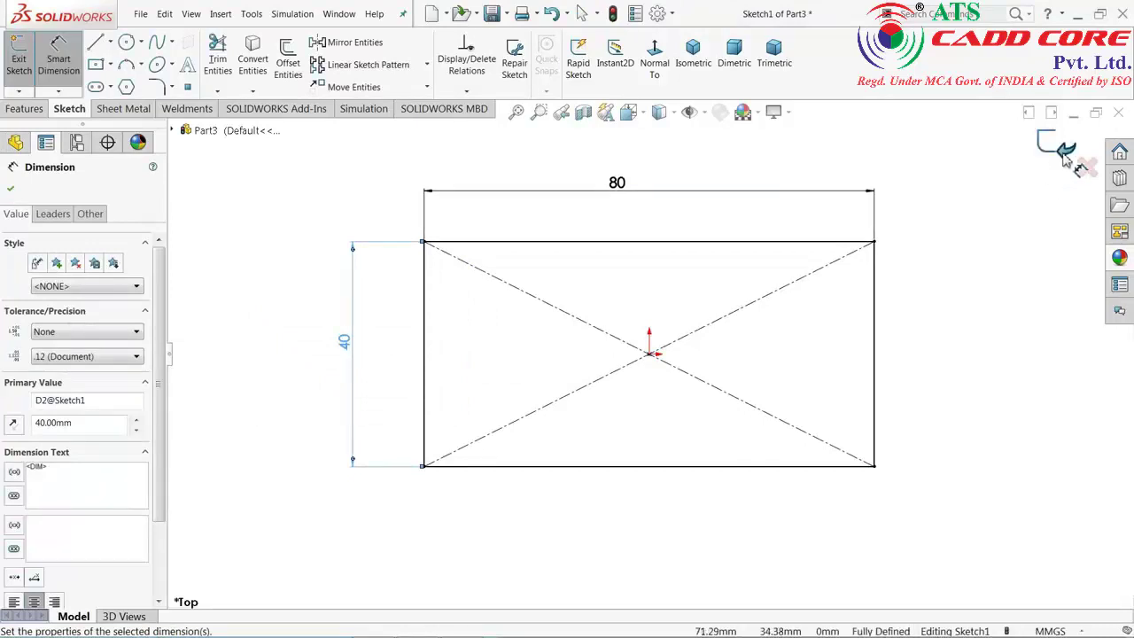
click(1064, 152)
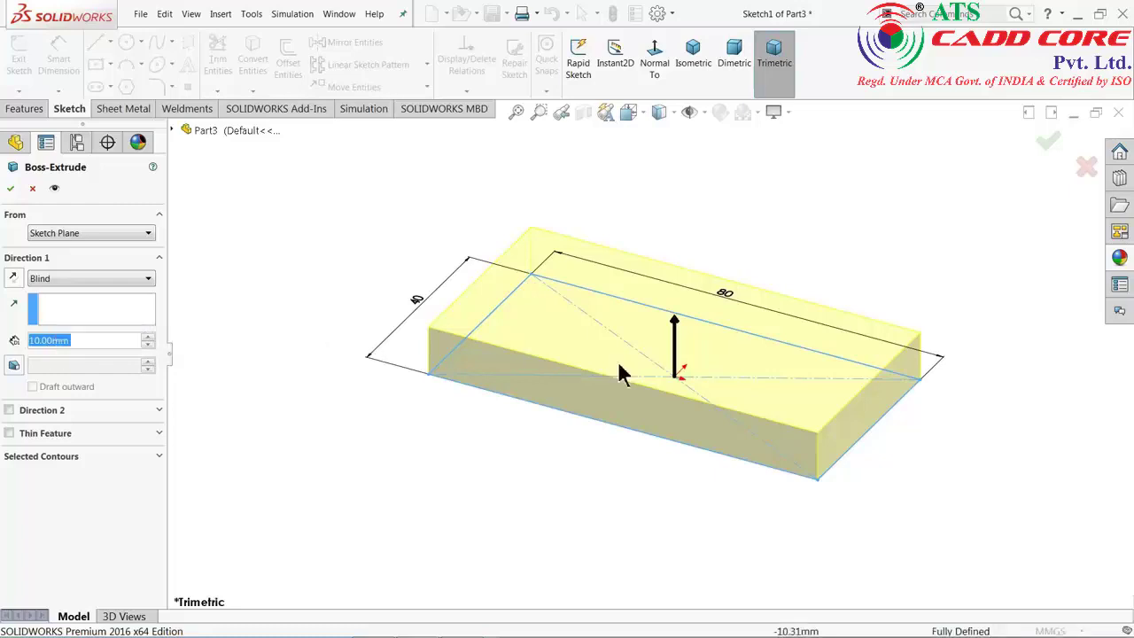
- Extrude the rectangle Blind 10 mm into the base block
click(51, 282)
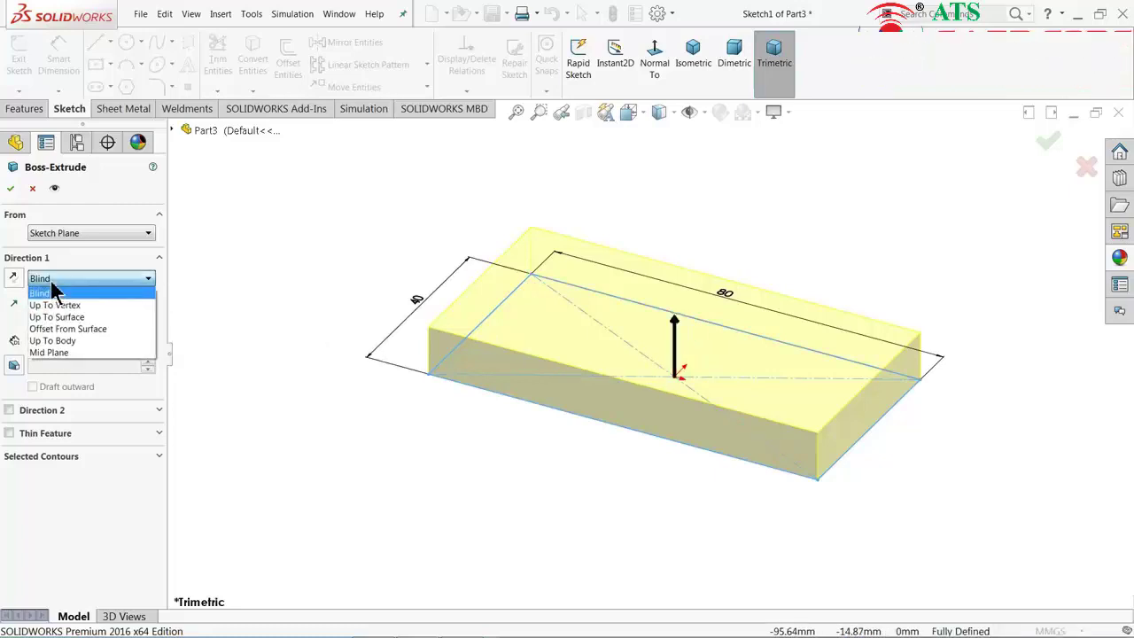
click(51, 285)
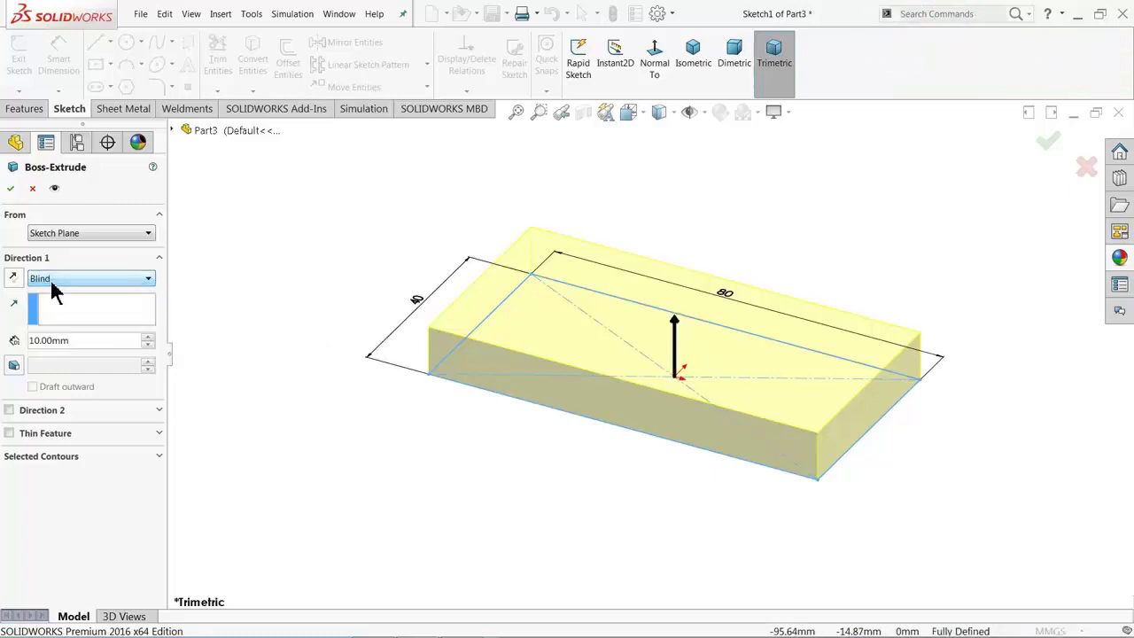
click(9, 189)
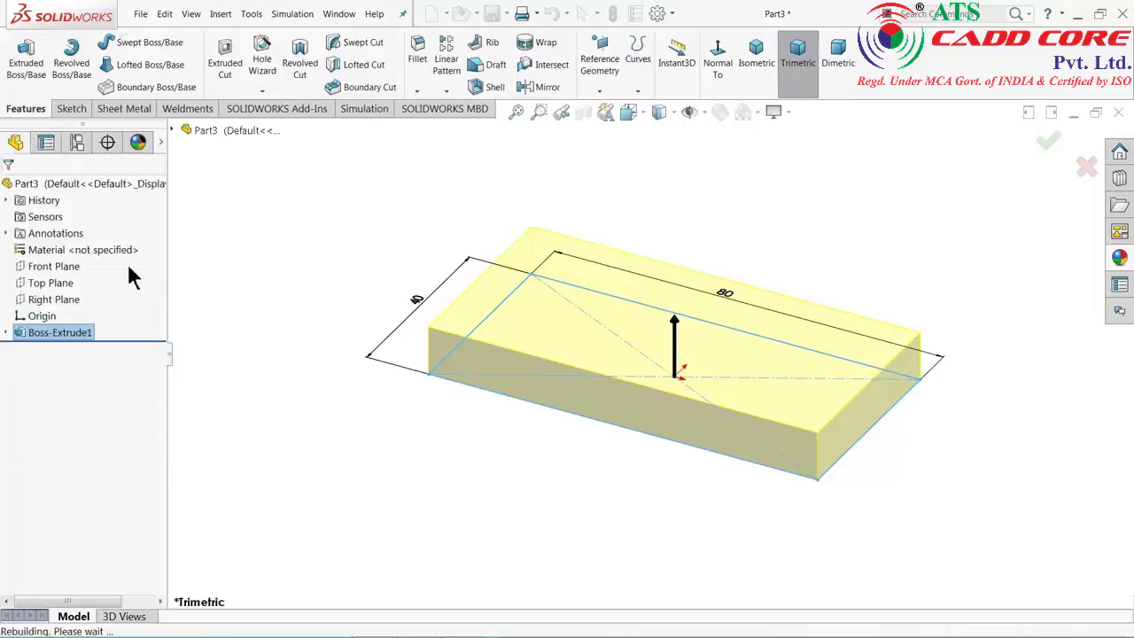
- Fillet the left and right front vertical edges with a symmetric 10 mm radius
key(f)
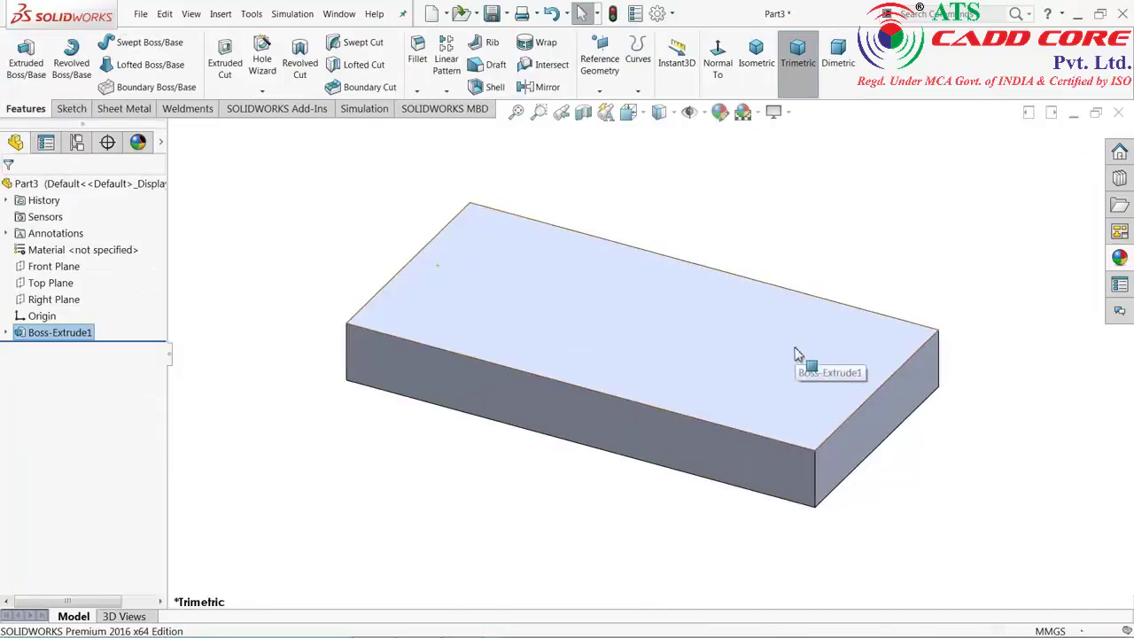
click(416, 72)
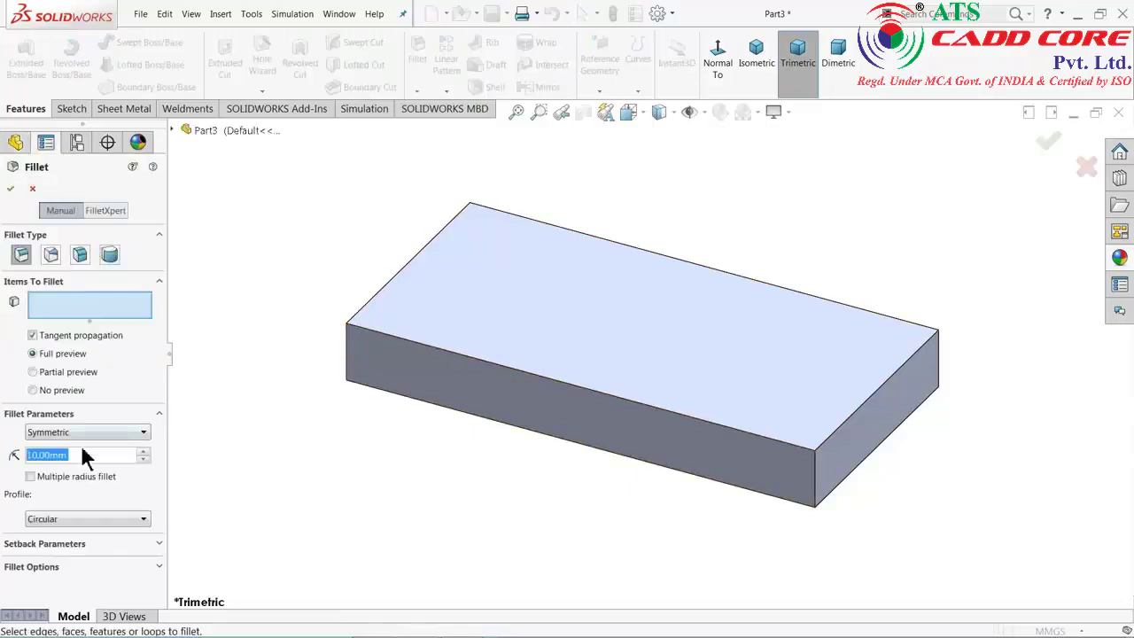
click(347, 369)
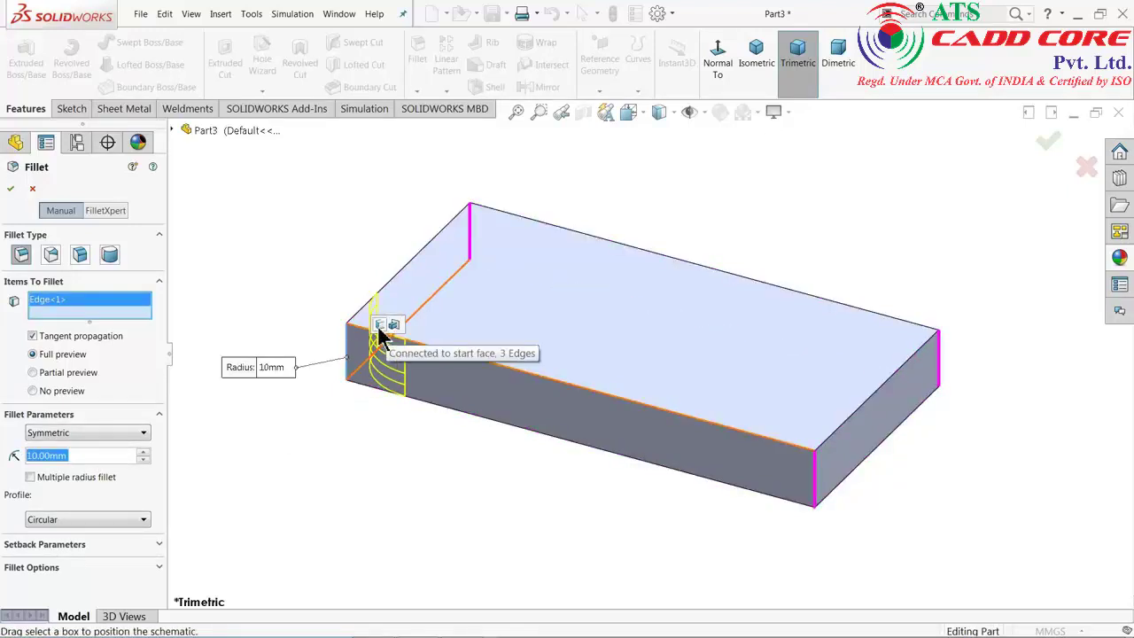
click(817, 485)
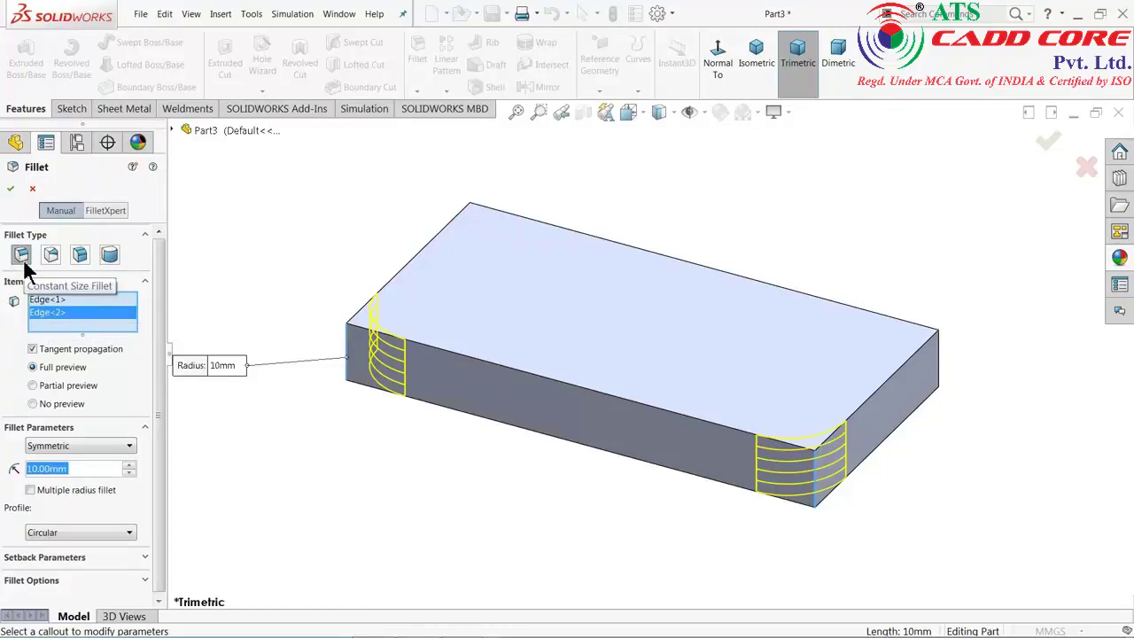
click(71, 447)
click(71, 449)
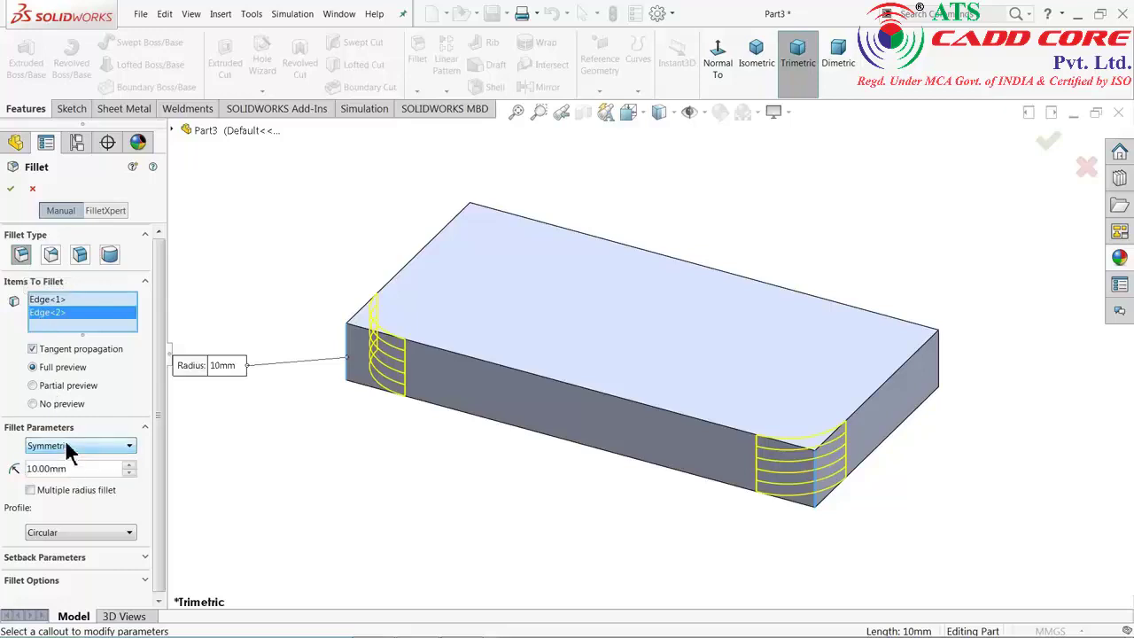
click(11, 188)
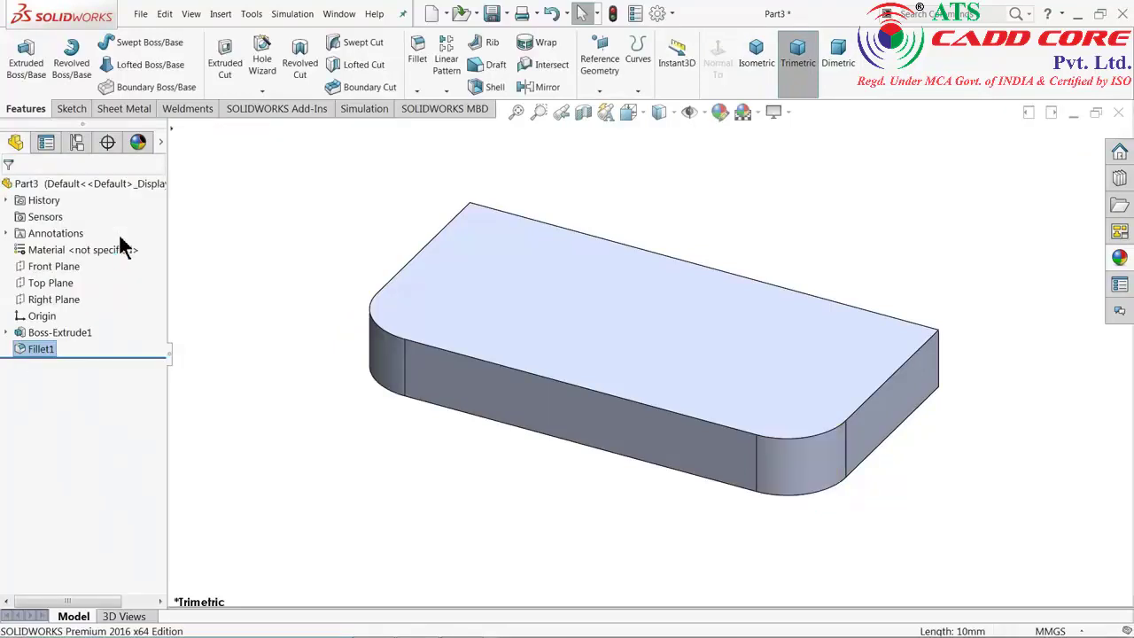
click(1075, 18)
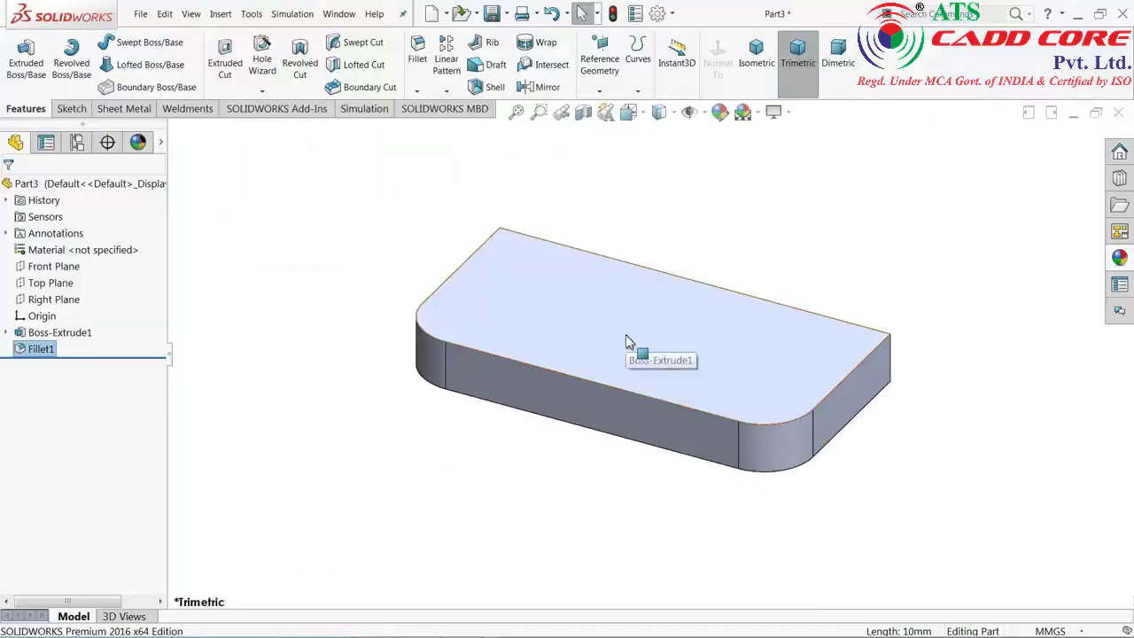
- Orbit the filleted block to look along its long side face
mouse_move(779, 309)
middle_down()
mouse_move(757, 292)
mouse_move(629, 319)
middle_up()
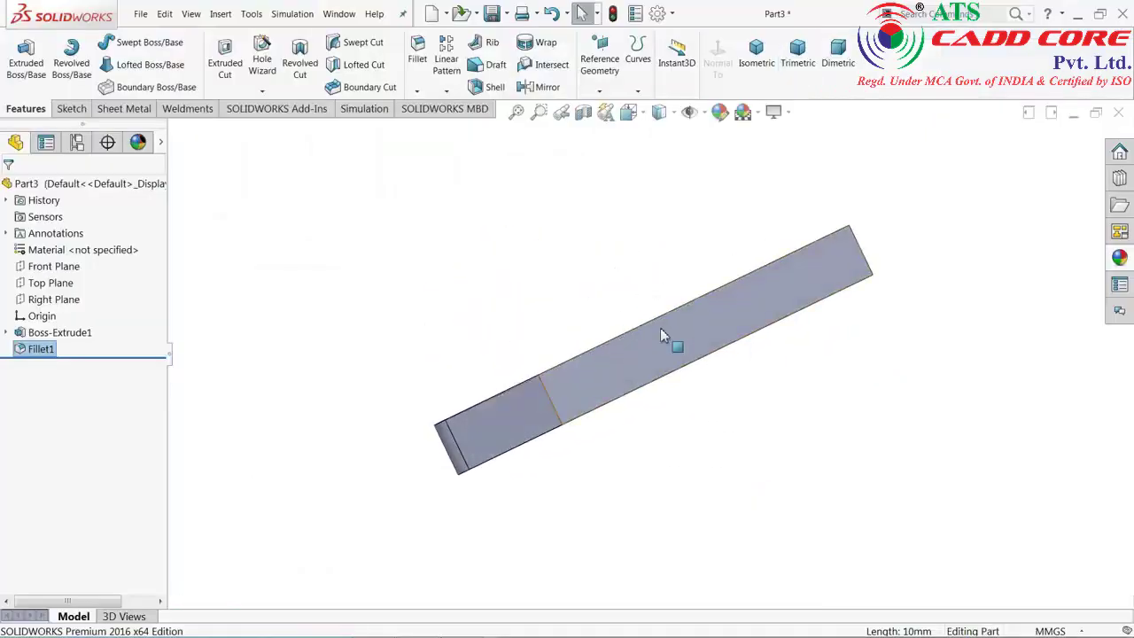
- Start a sketch on the long side face and draw a corner rectangle on the base
click(662, 327)
click(711, 291)
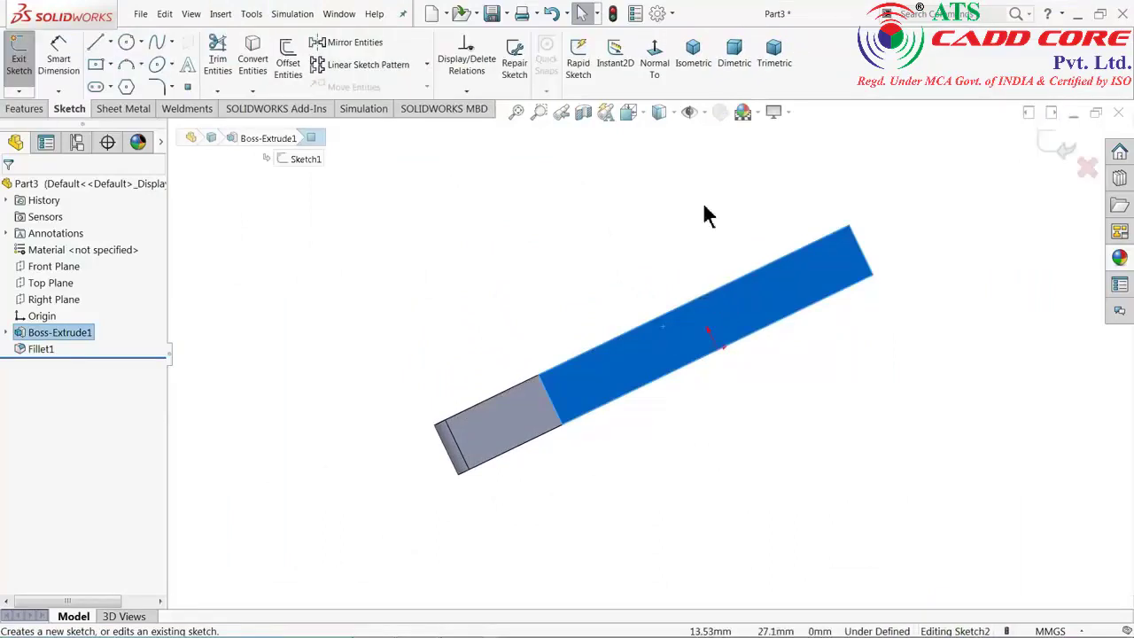
click(656, 57)
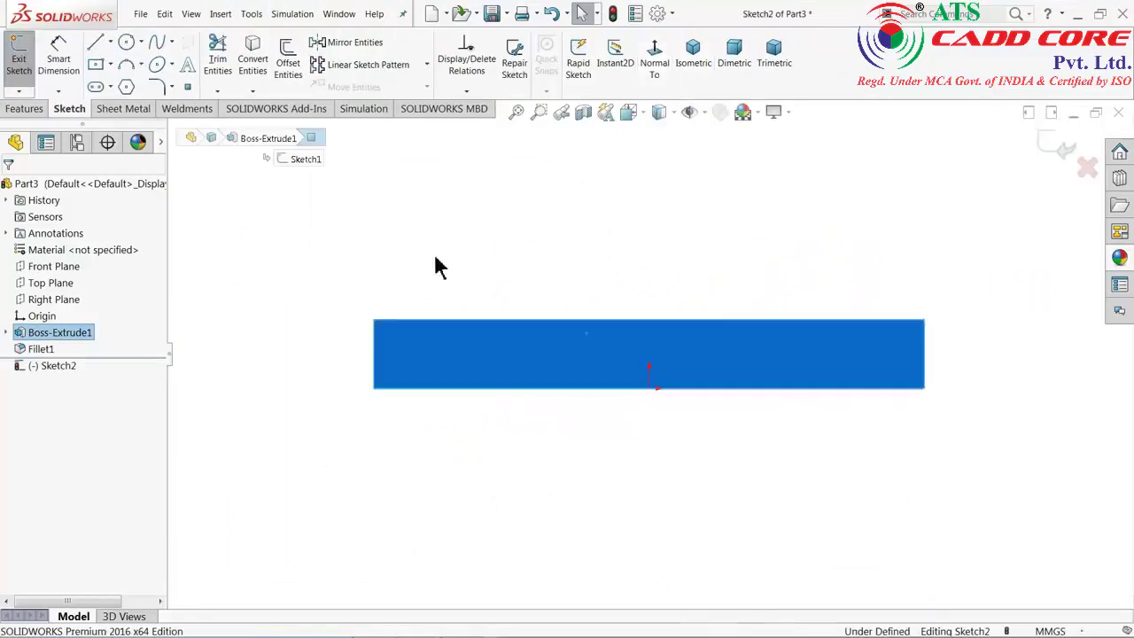
click(109, 64)
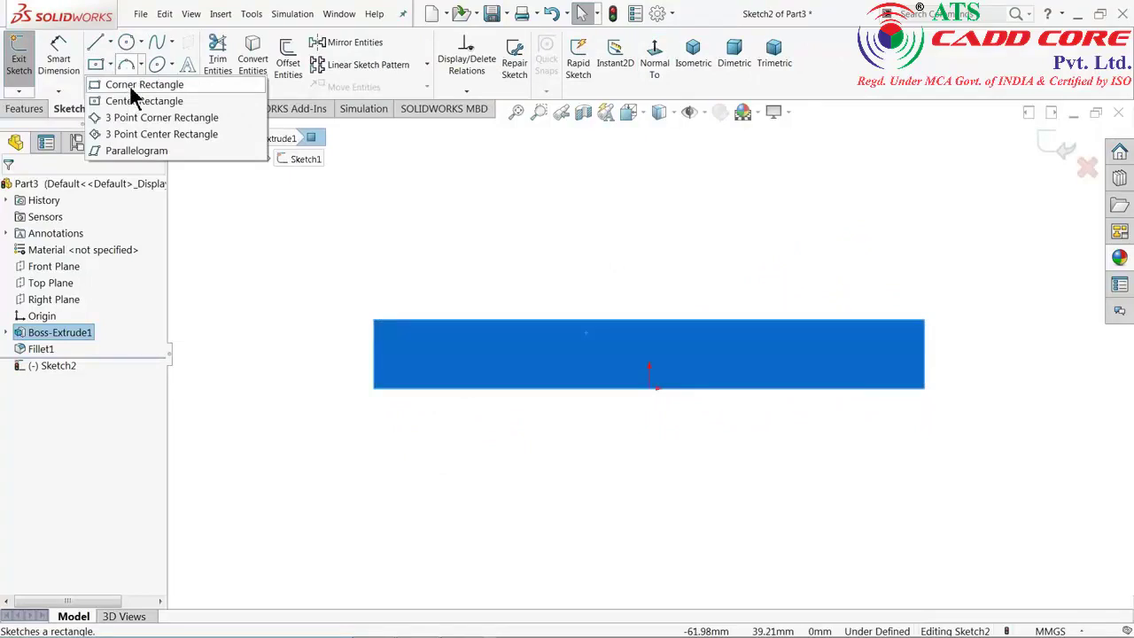
click(133, 86)
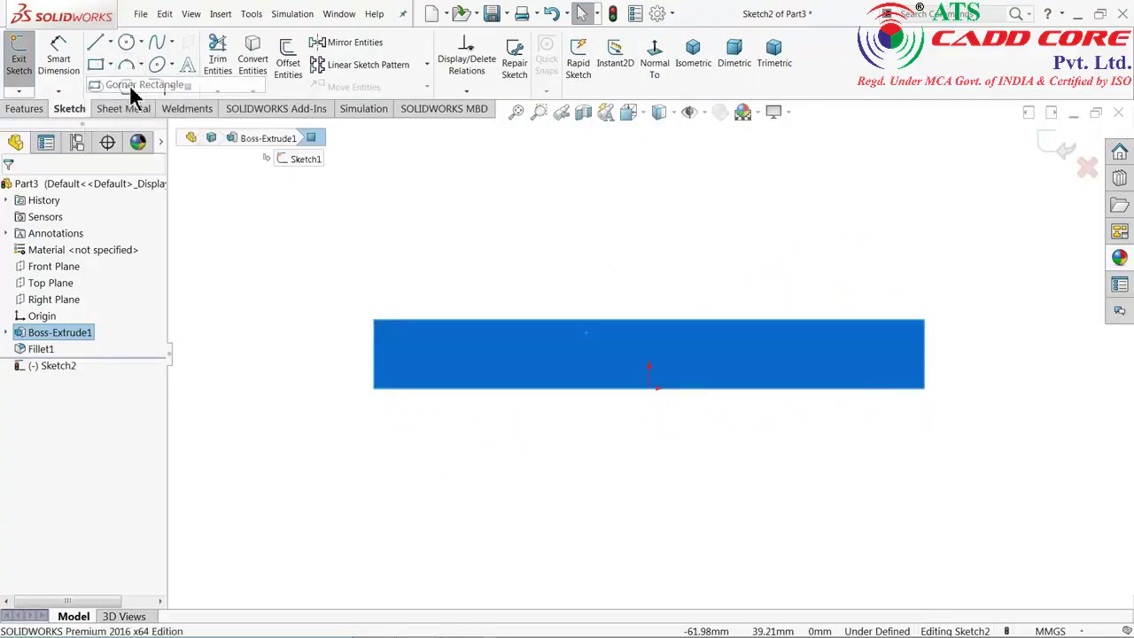
click(553, 320)
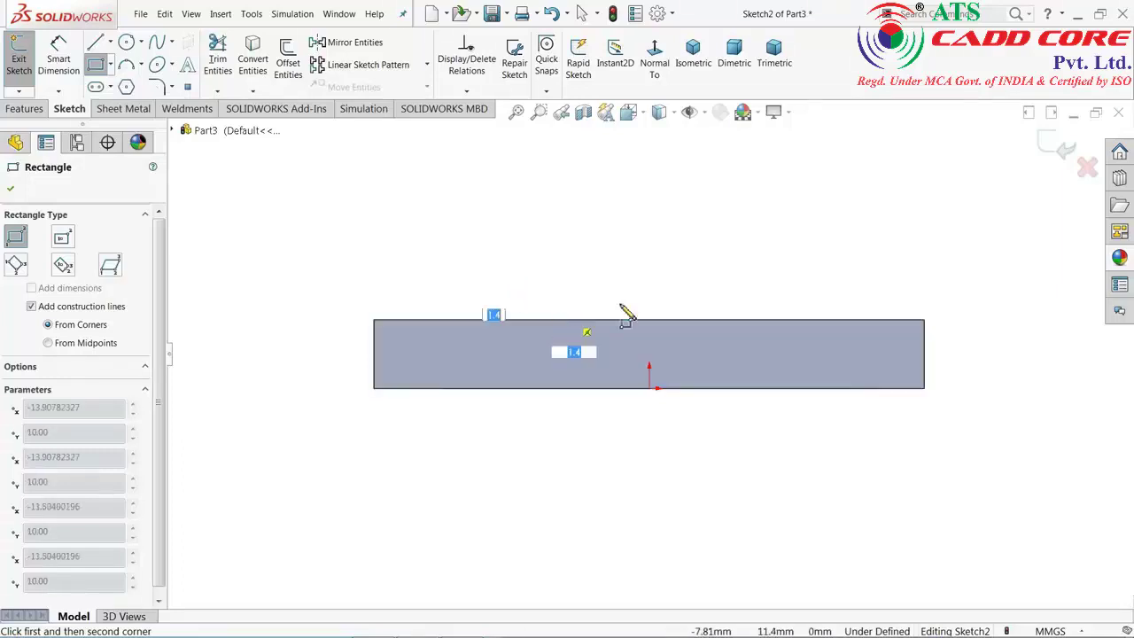
click(808, 207)
- Dimension the rectangle 20 mm high and 40 mm wide
click(60, 62)
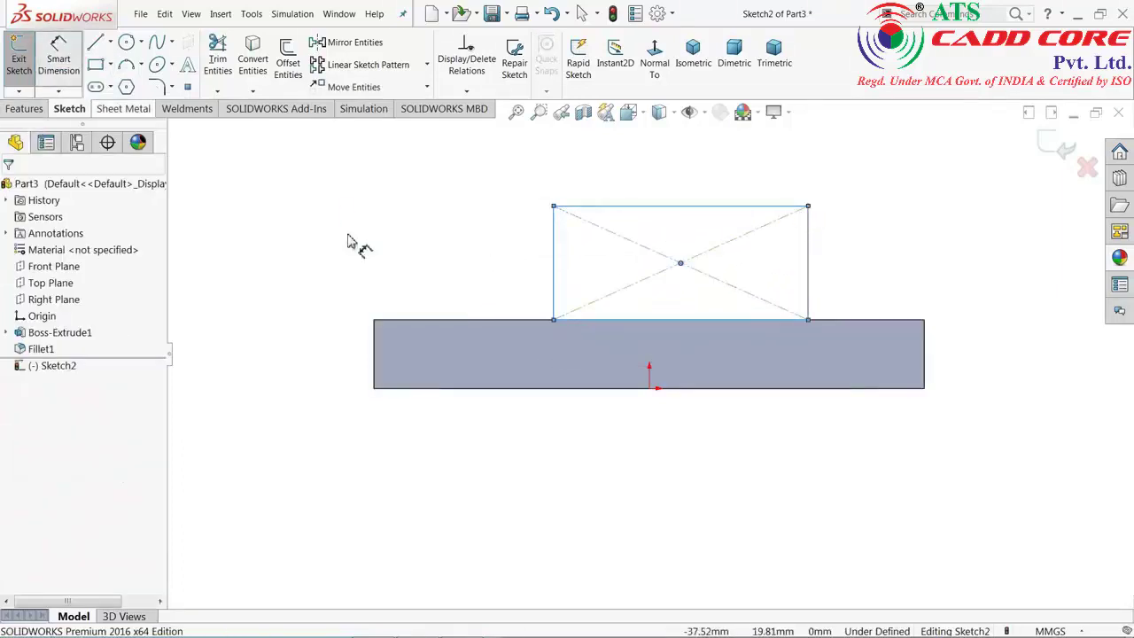
click(555, 282)
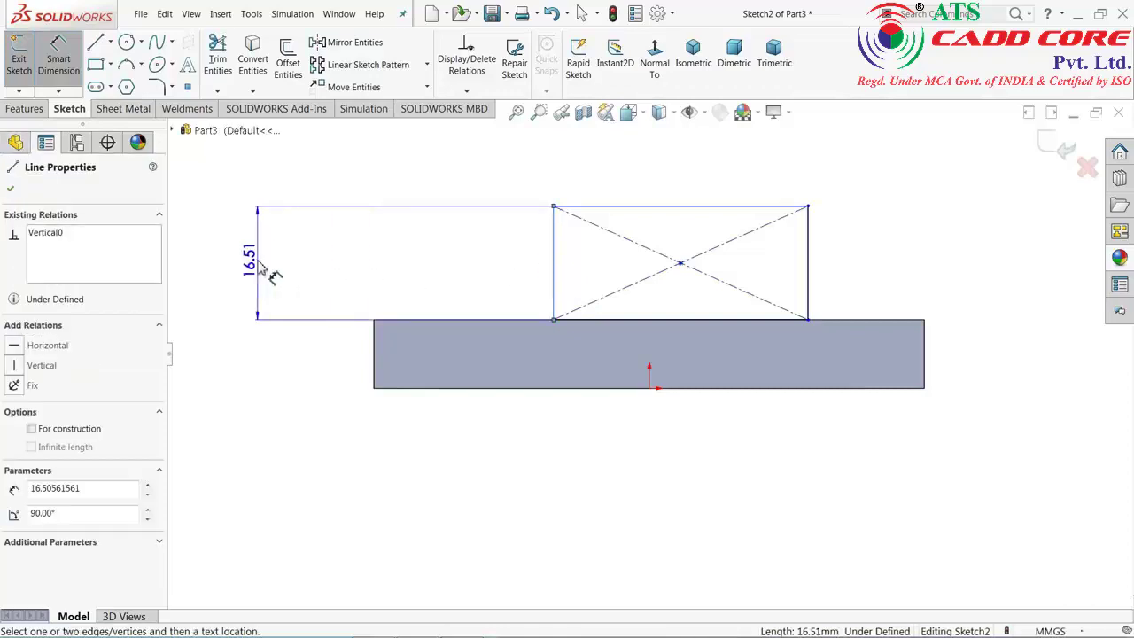
click(259, 269)
text(20)
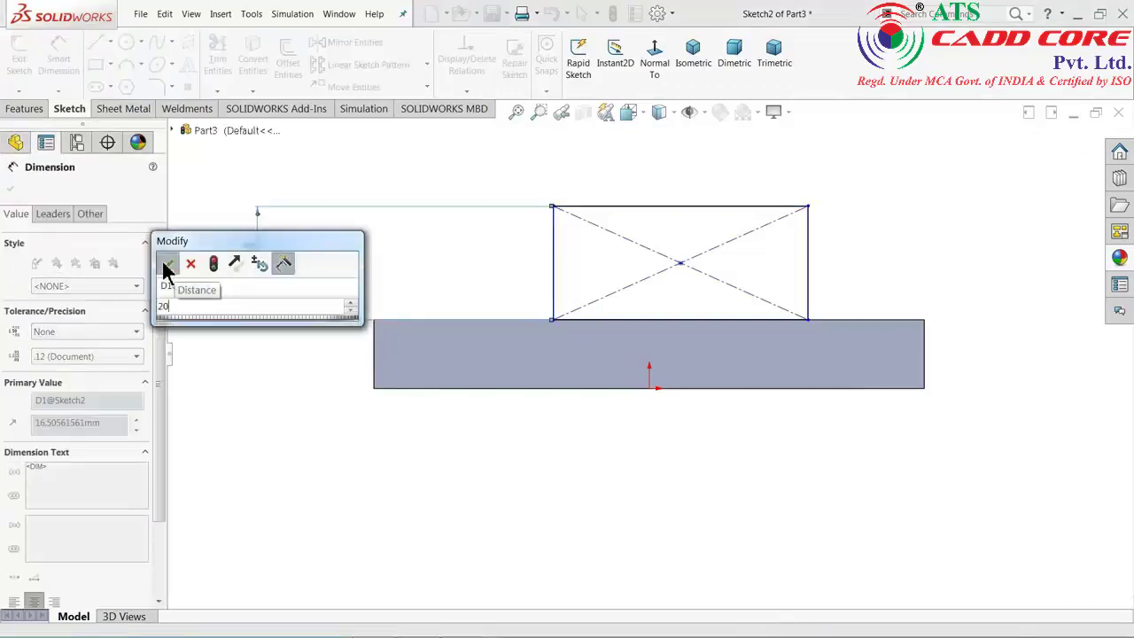
click(167, 263)
click(670, 183)
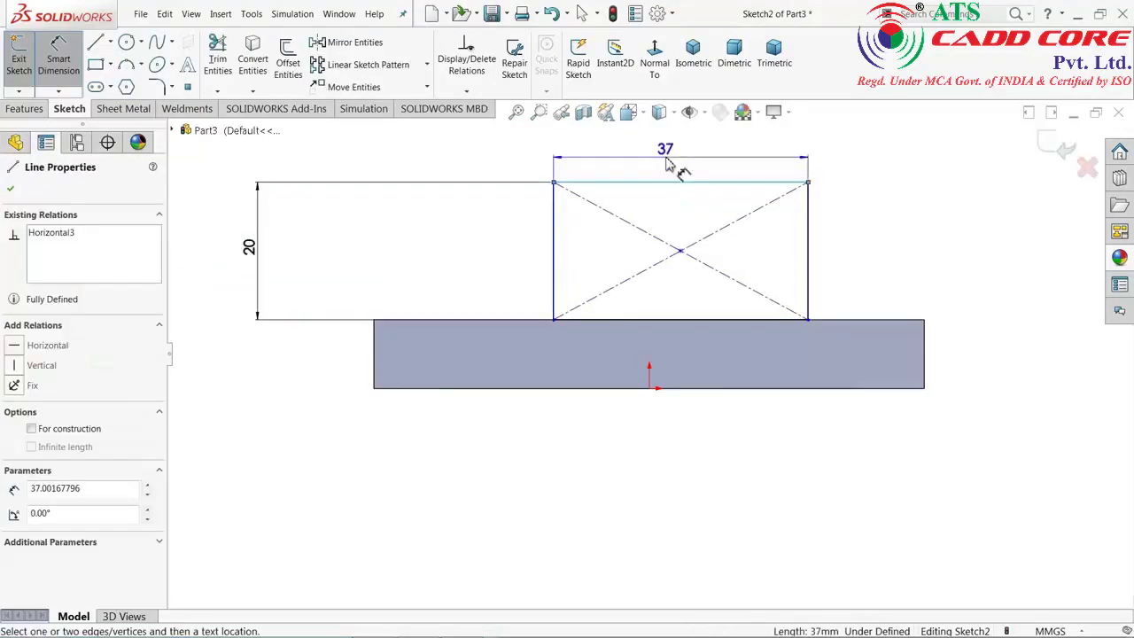
click(669, 168)
text(40)
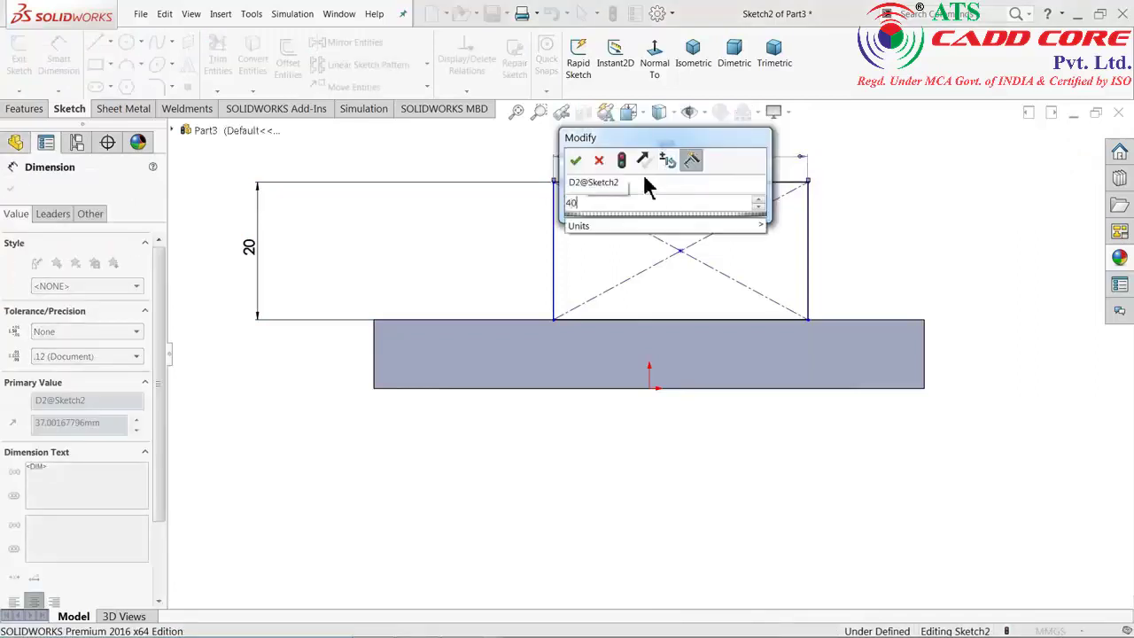
click(576, 161)
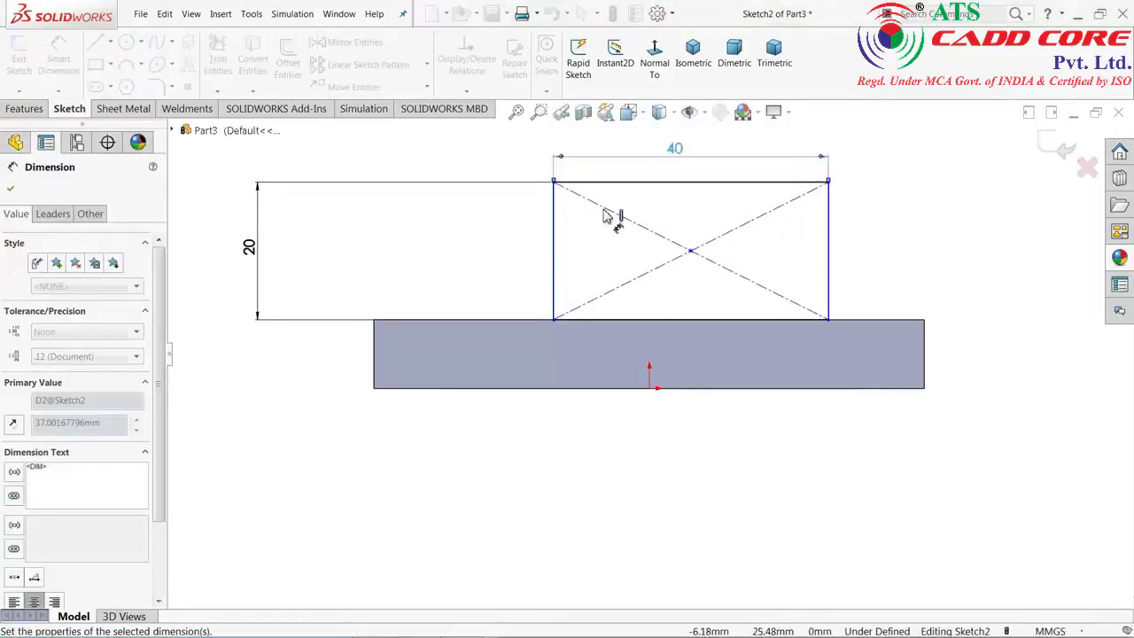
- Add a Vertical relation between the rectangle's centre point and the origin
right_click(390, 236)
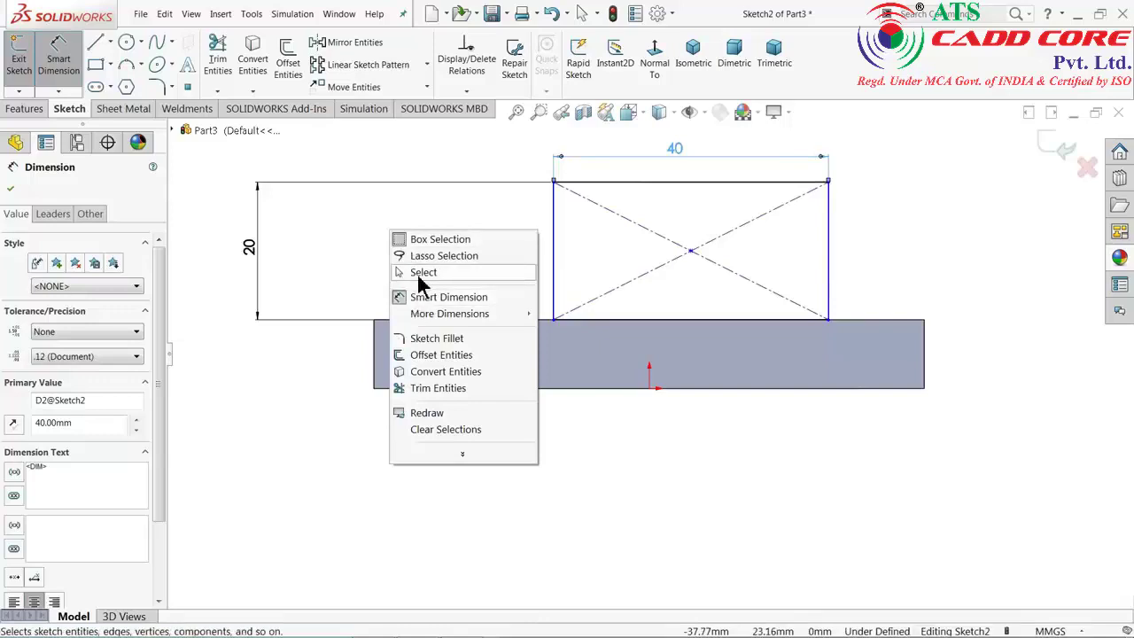
click(395, 272)
click(691, 253)
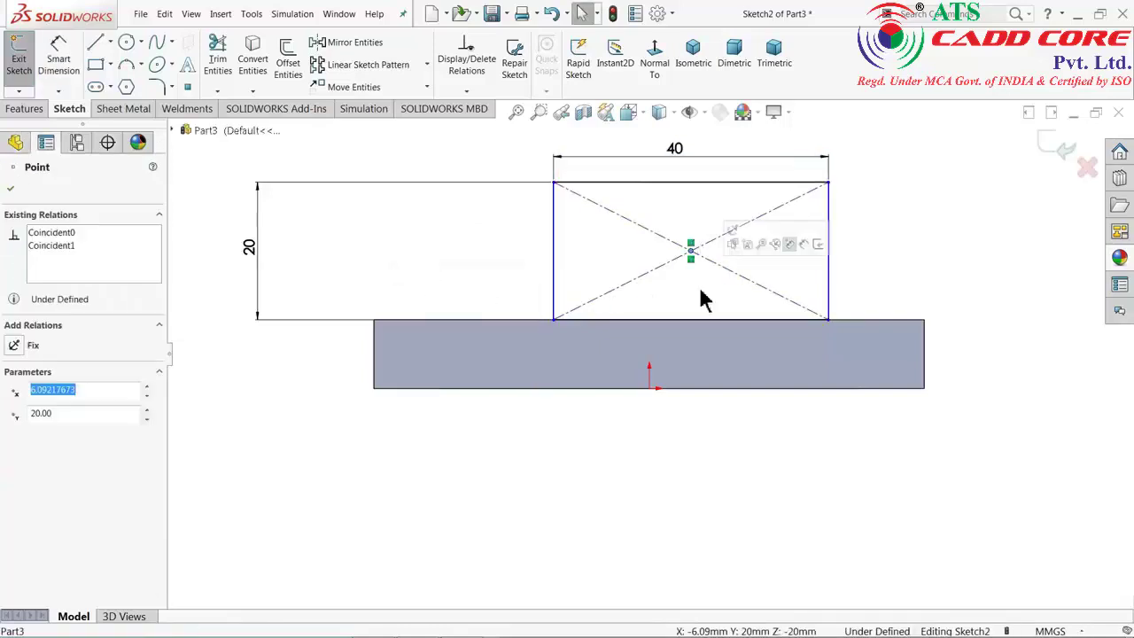
ctrl+click(650, 390)
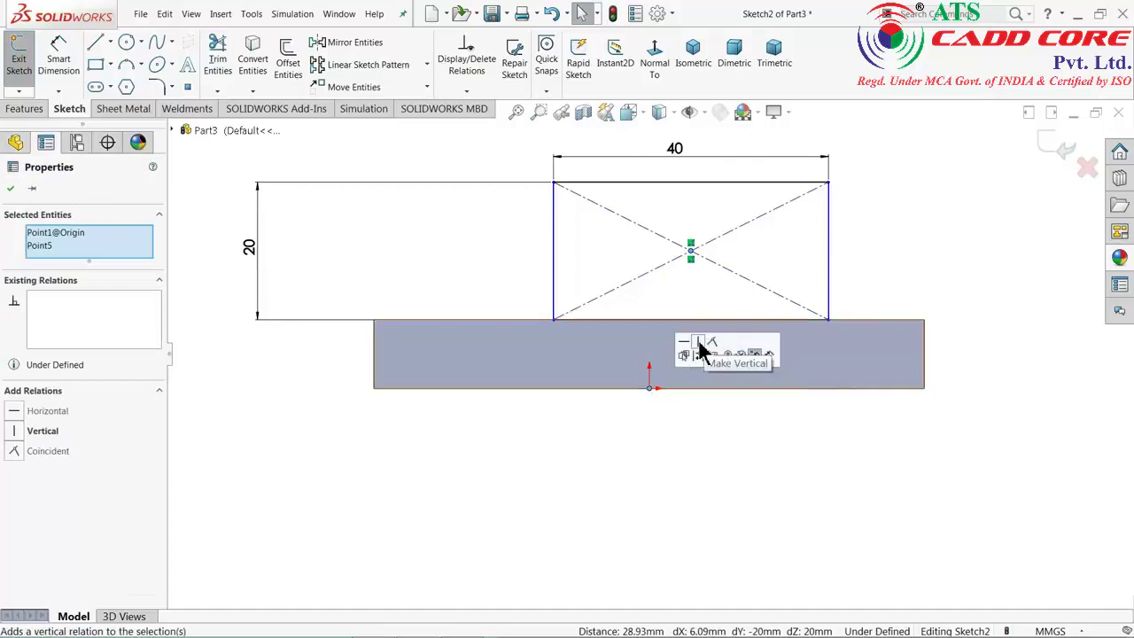
click(699, 345)
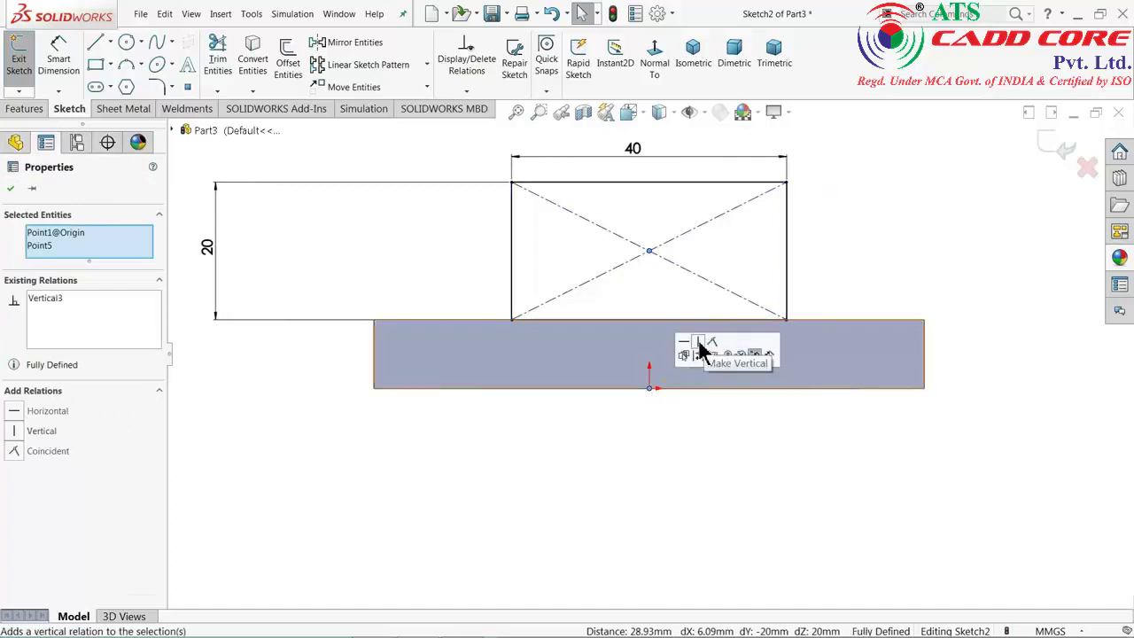
click(797, 230)
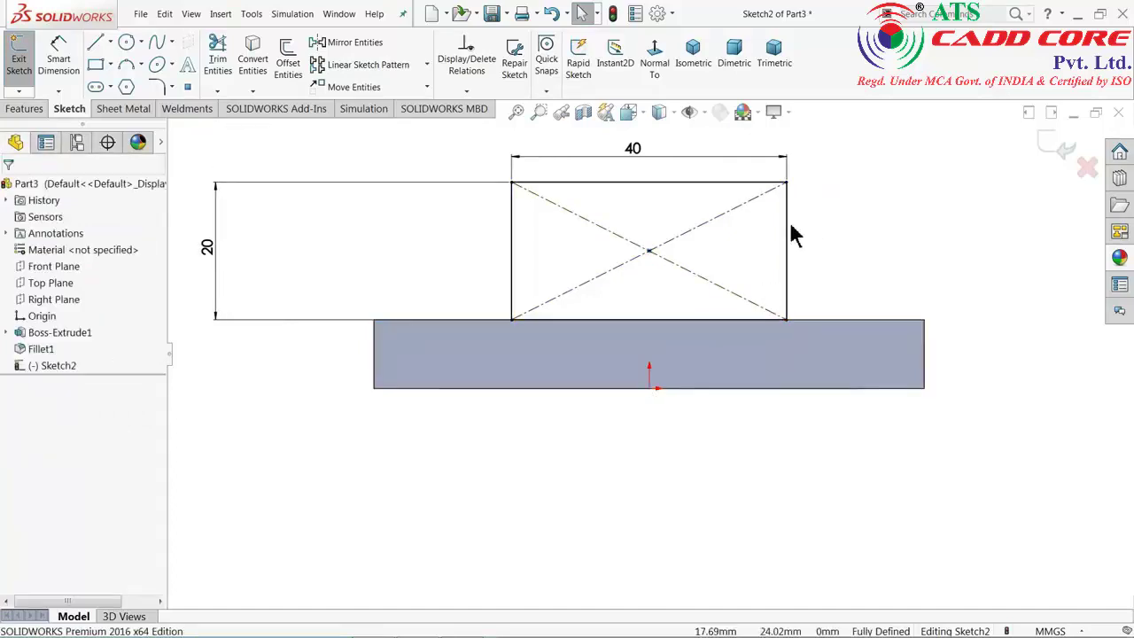
- Draw a centre-point circle on the top edge's midpoint and dimension it Ø30 mm
click(142, 62)
click(146, 62)
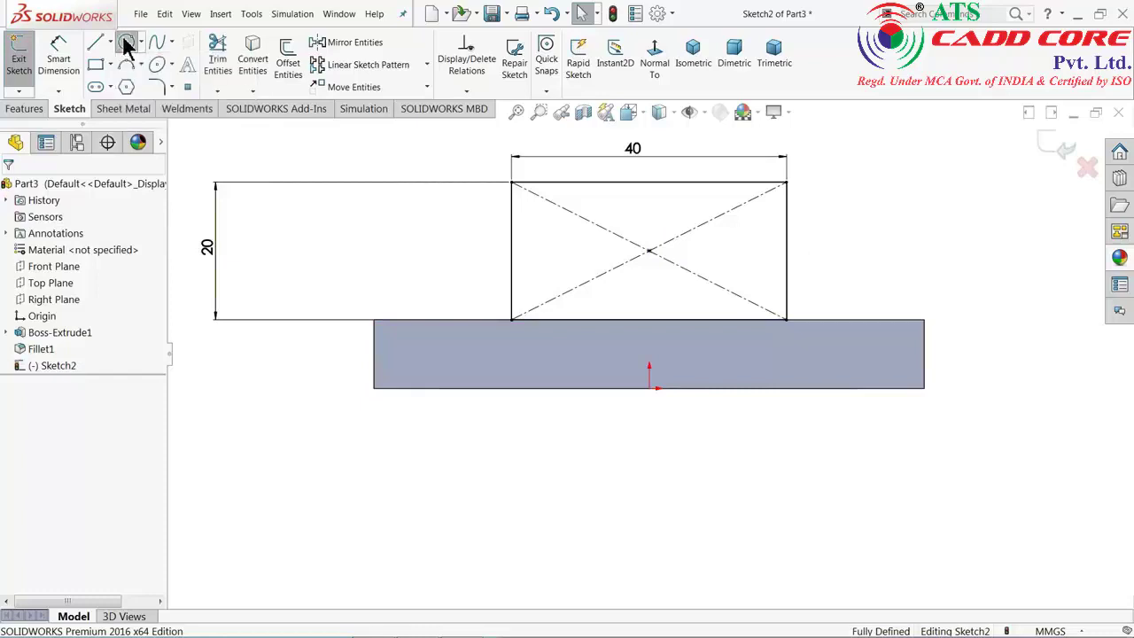
click(648, 182)
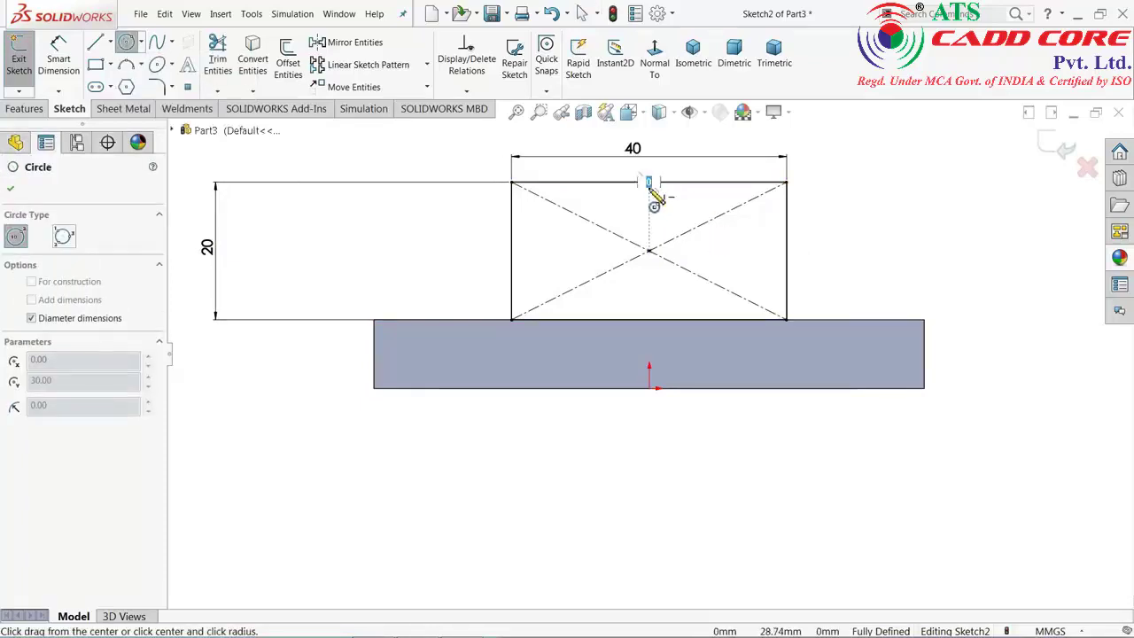
click(653, 276)
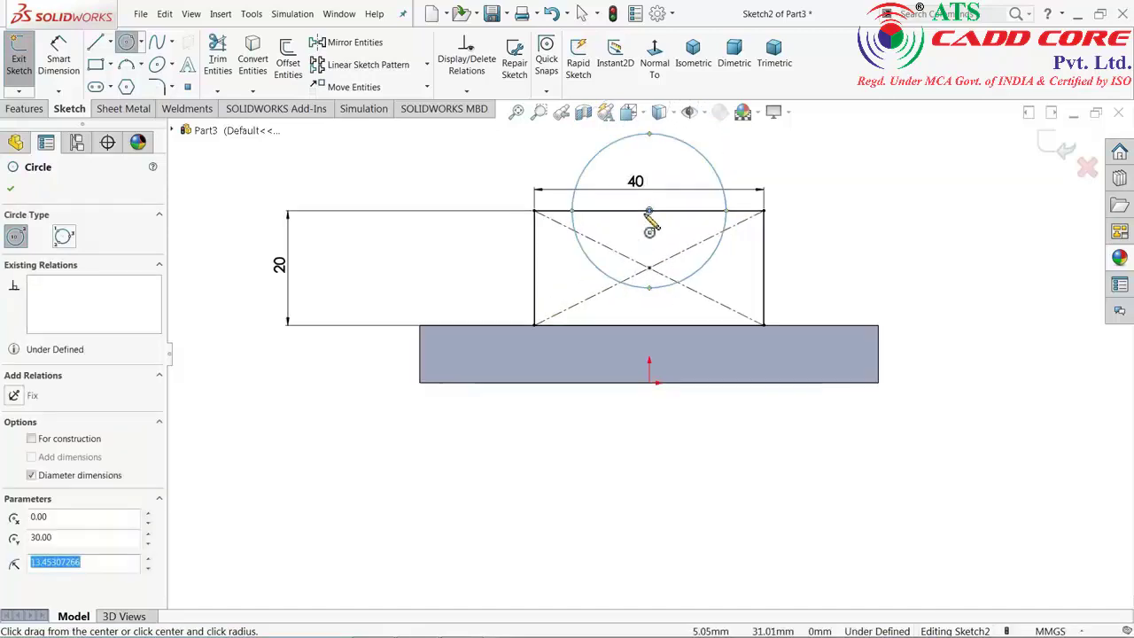
scroll(644, 225, up, 1)
scroll(700, 214, down, 1)
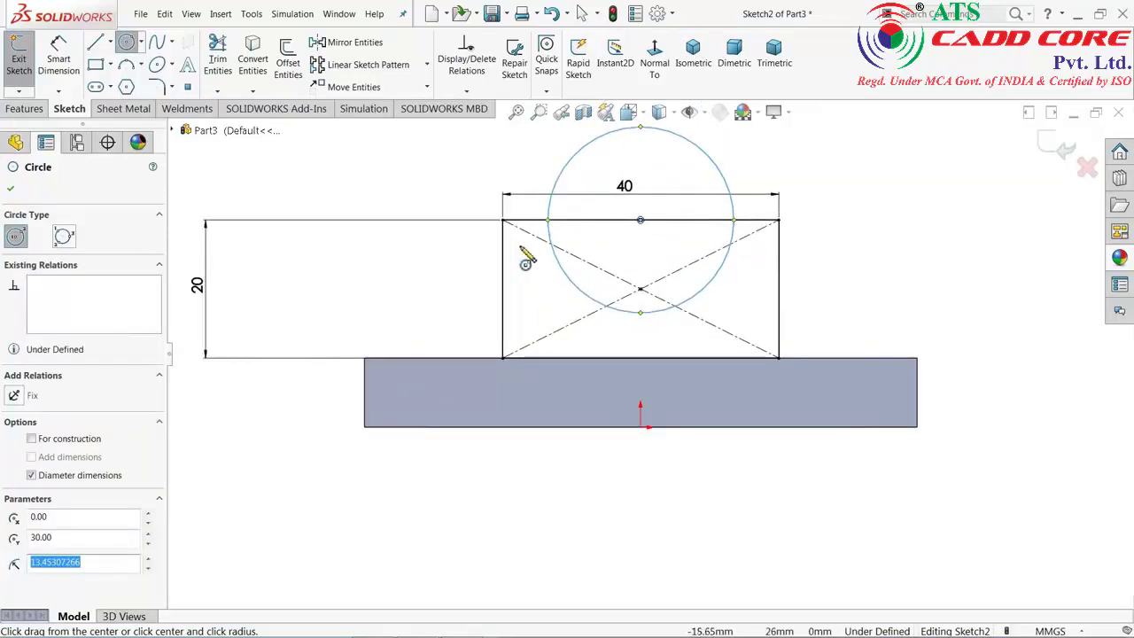
click(58, 58)
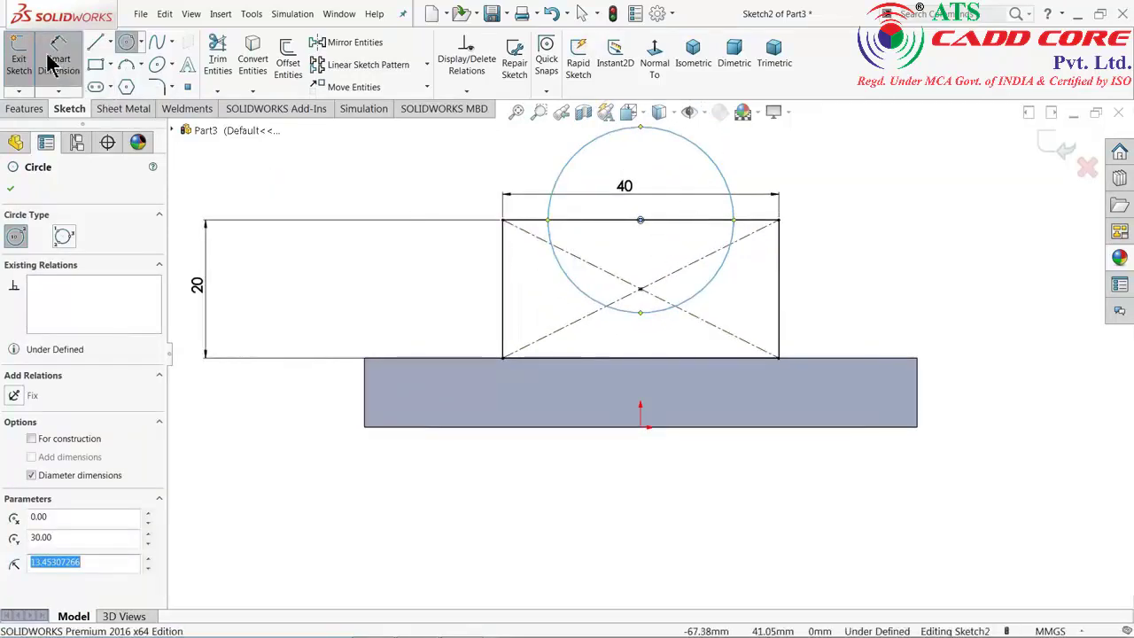
click(735, 234)
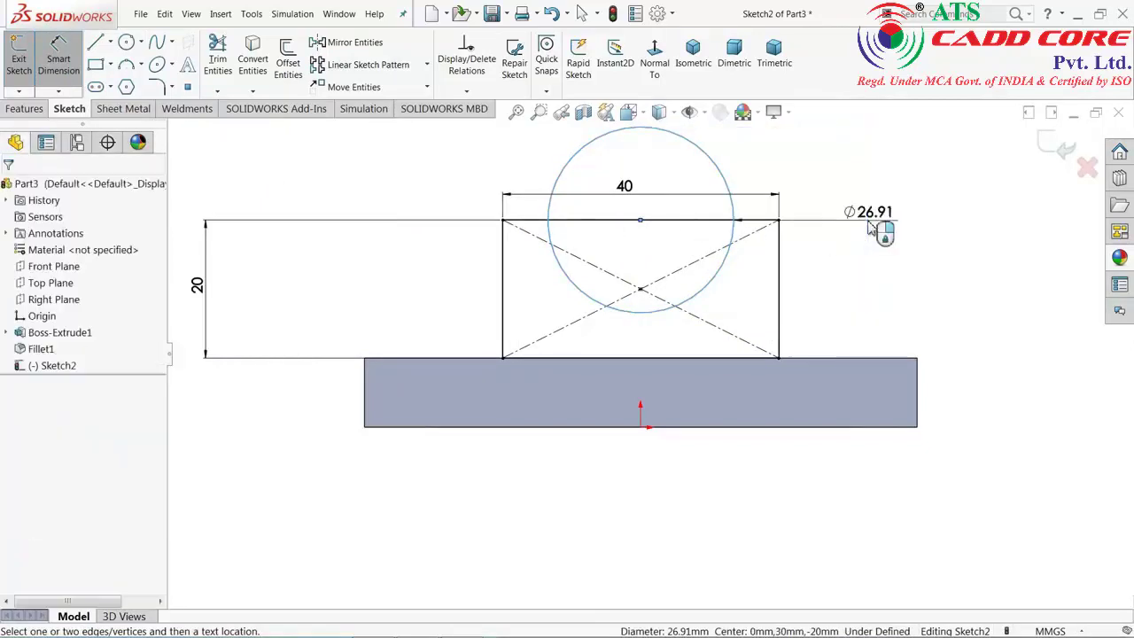
click(870, 235)
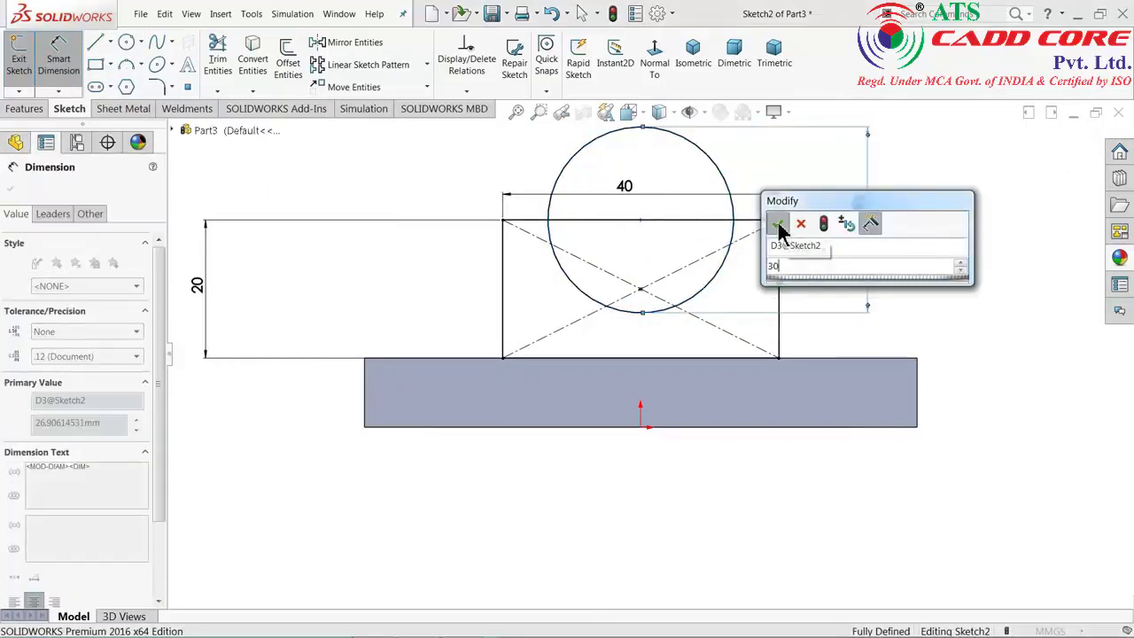
click(777, 225)
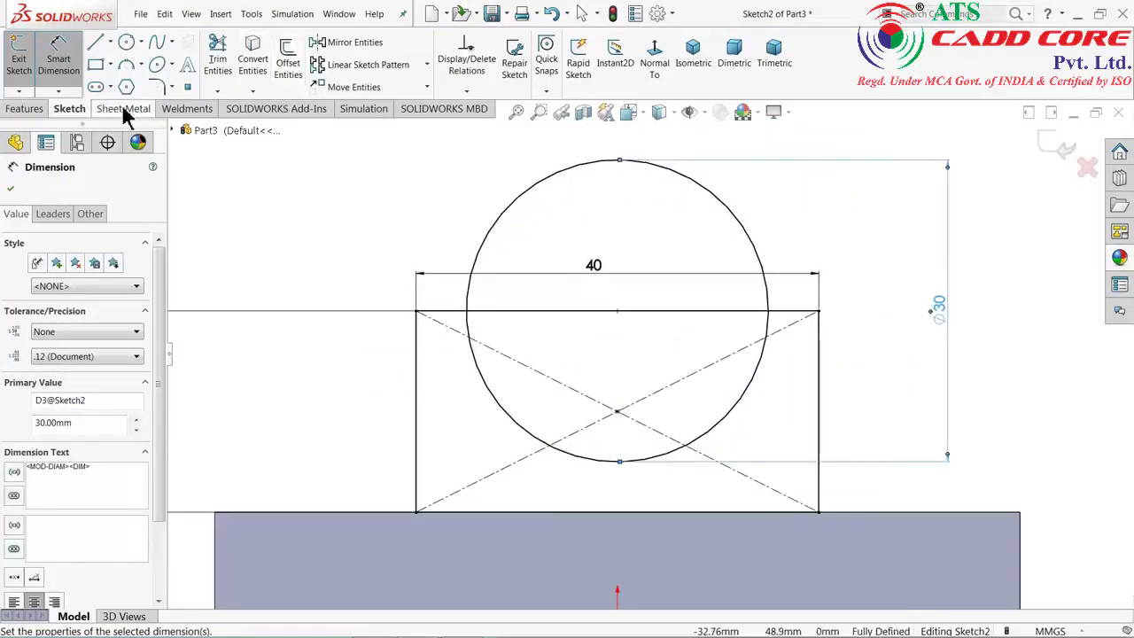
- Power-trim the circle's upper arc and top line between its ends, then inspect the two short lines
click(220, 68)
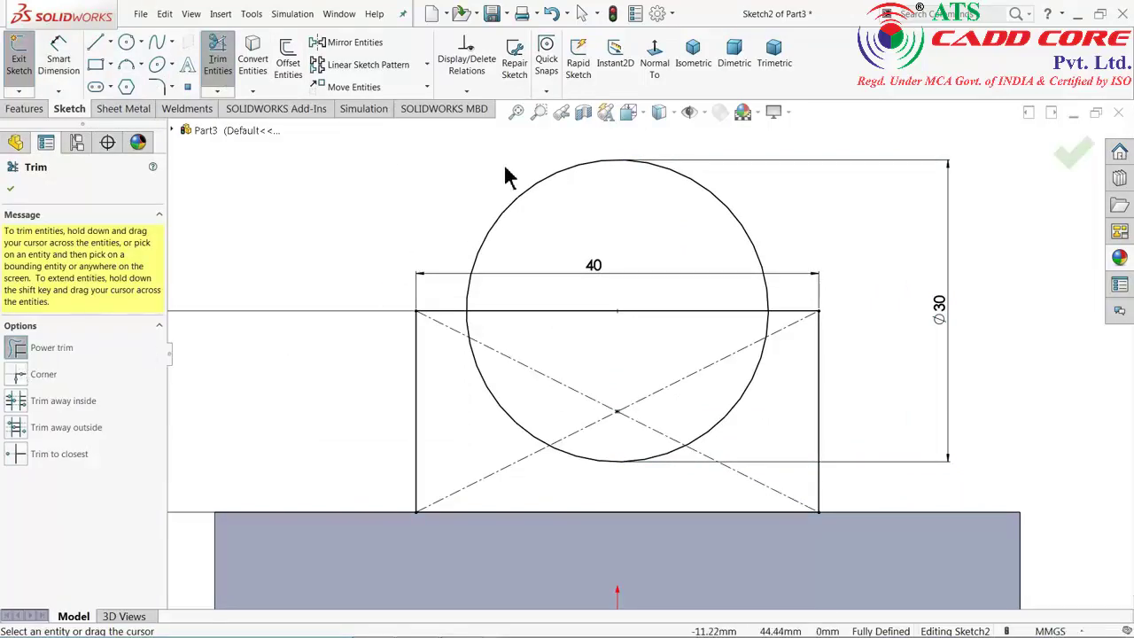
drag(526, 212, 545, 335)
drag(647, 350, 649, 336)
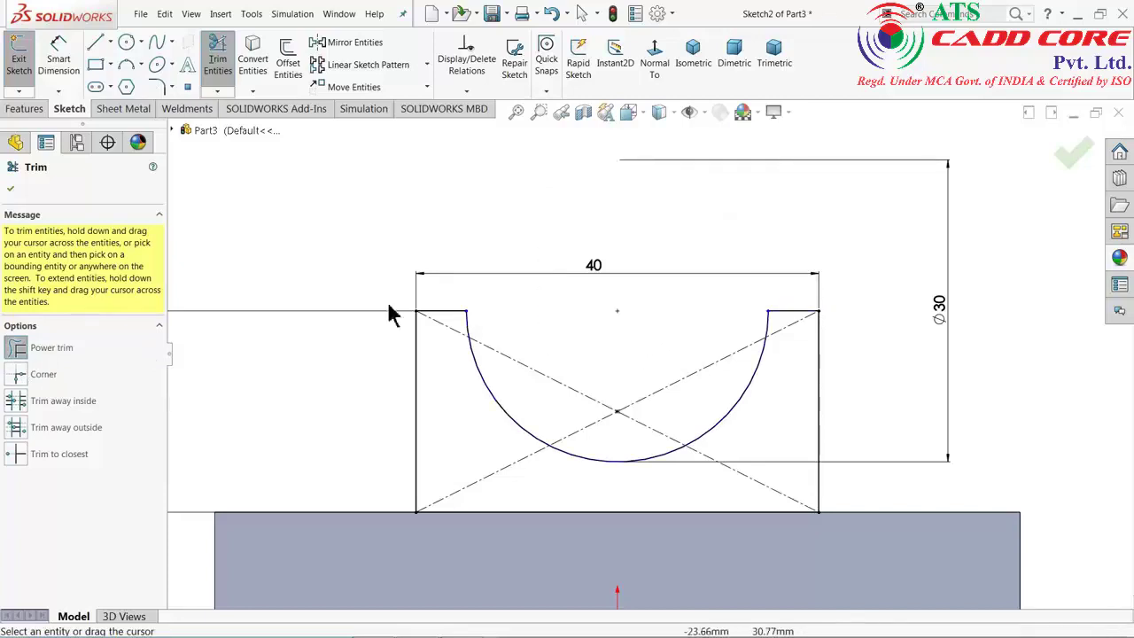
click(12, 191)
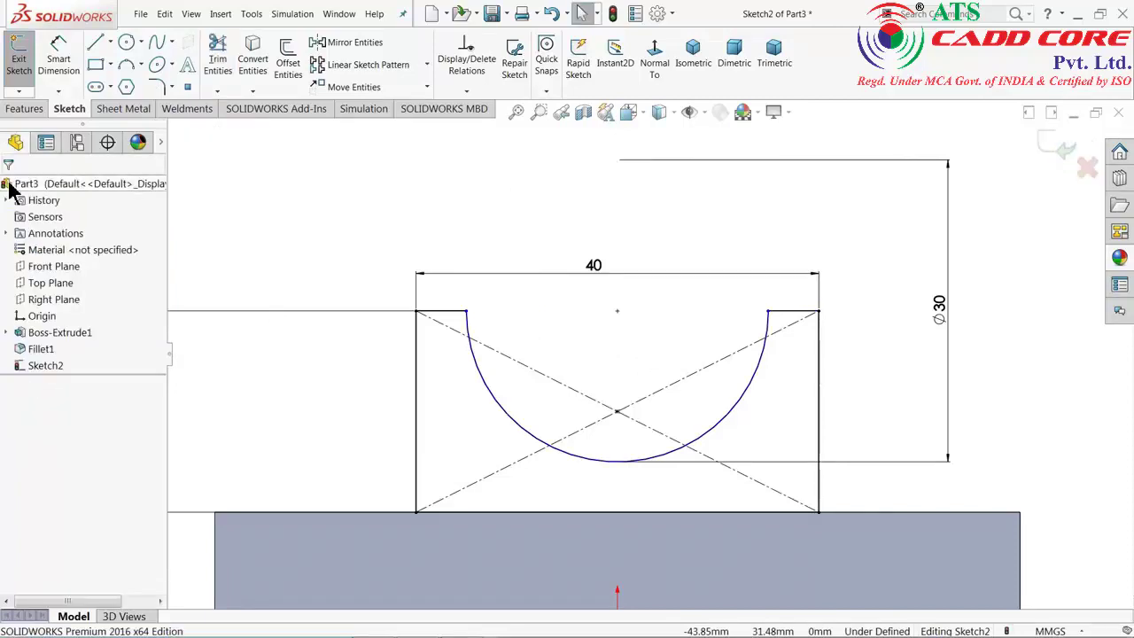
click(455, 319)
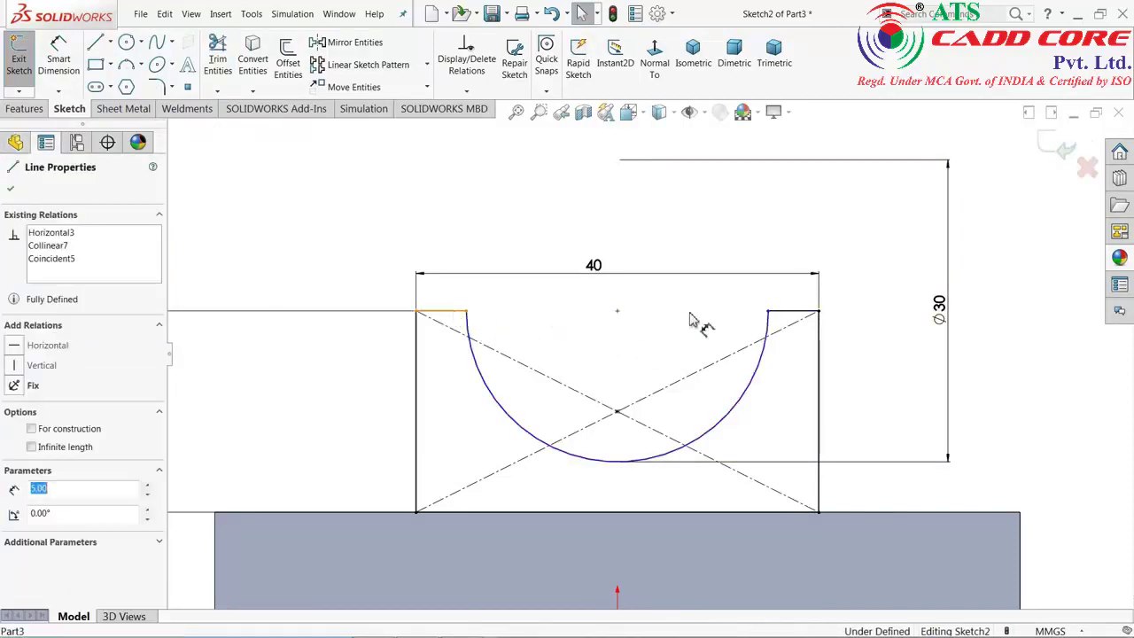
ctrl+click(794, 320)
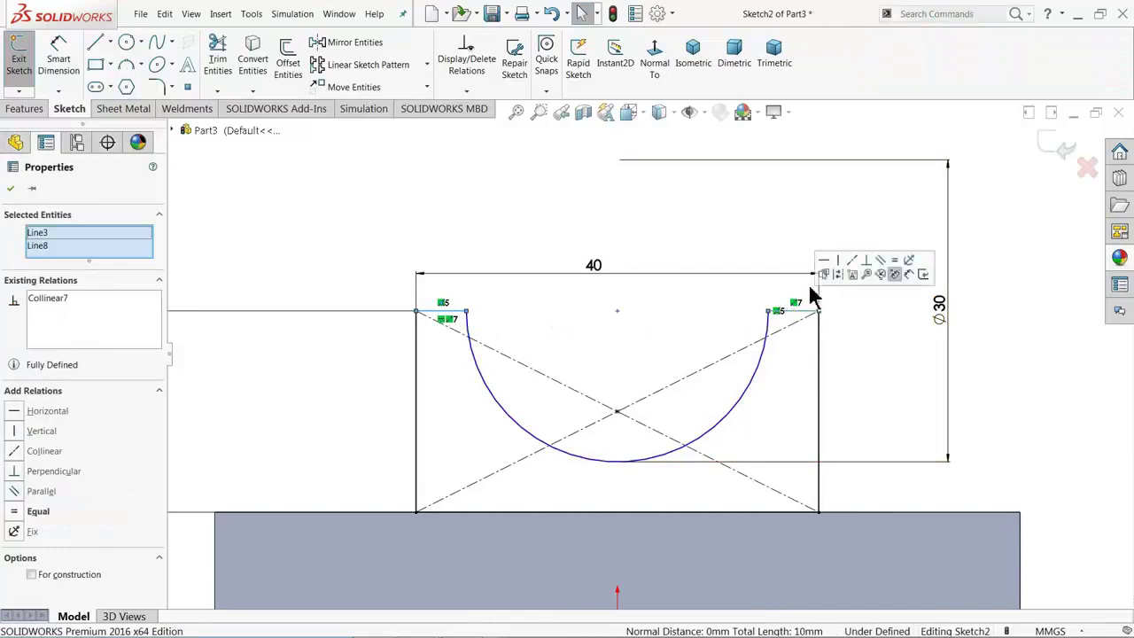
click(682, 307)
- Add a driven R15 radius dimension to the arc
click(58, 59)
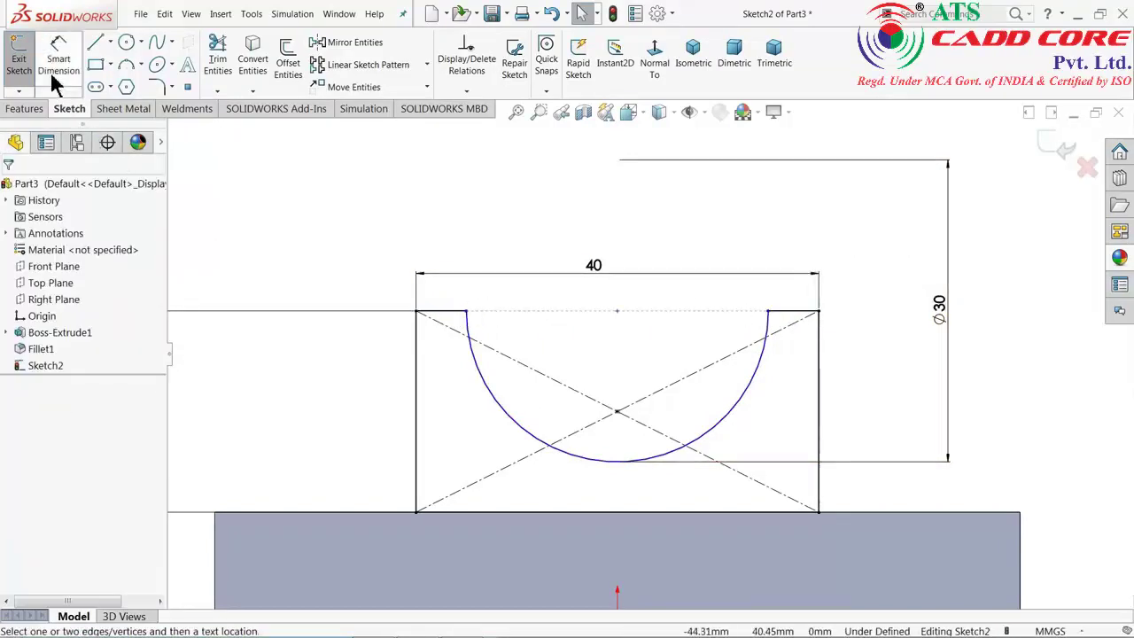
click(470, 381)
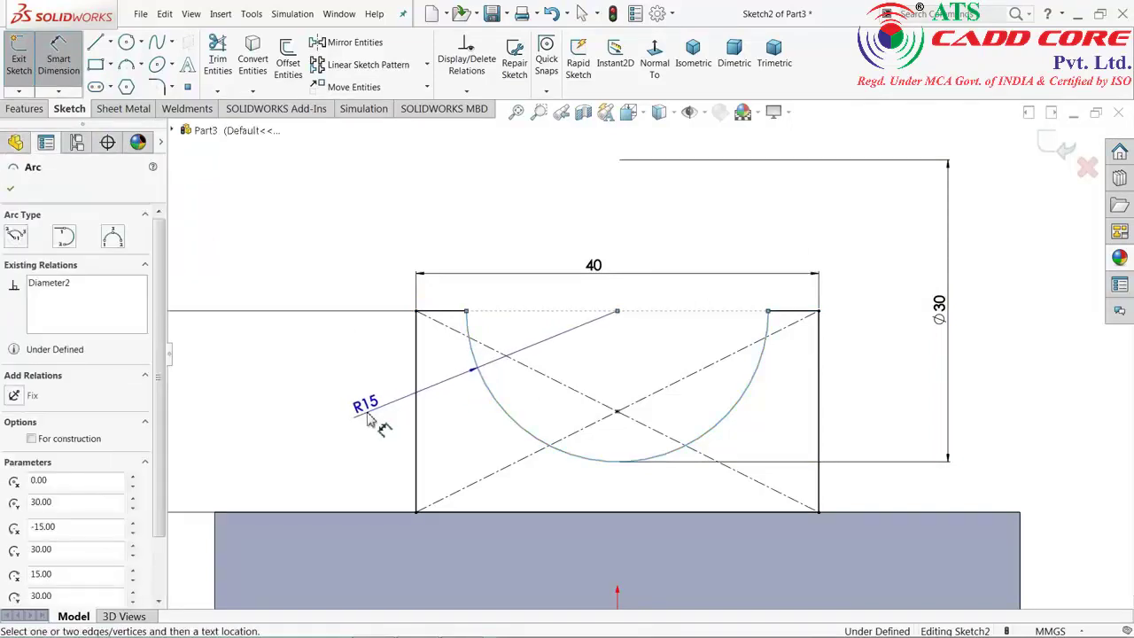
click(374, 416)
click(673, 330)
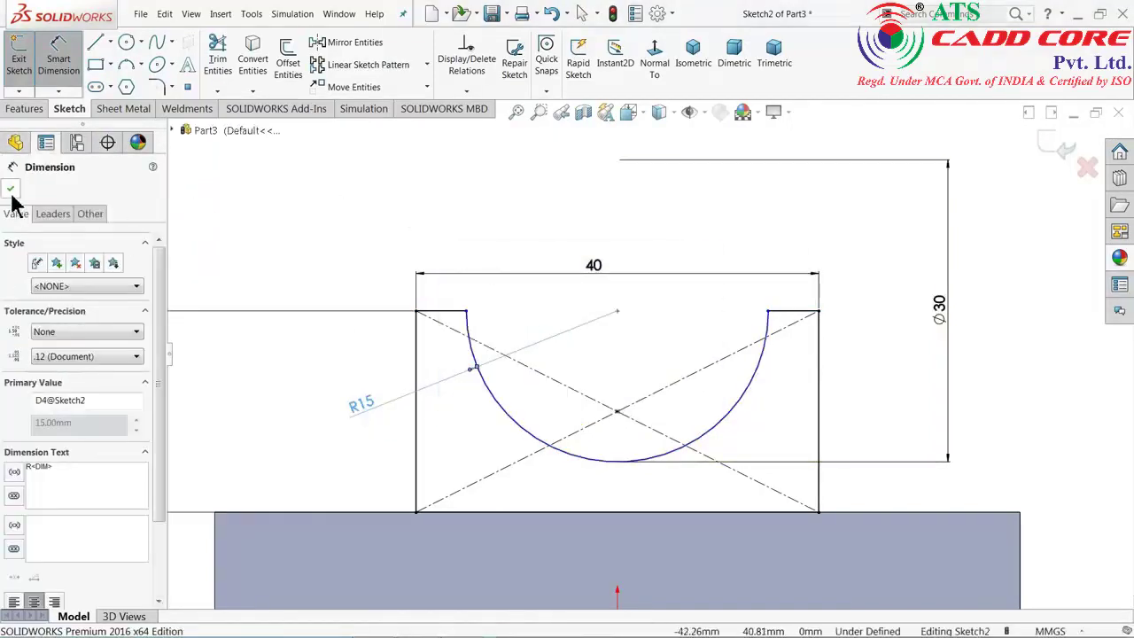
click(10, 190)
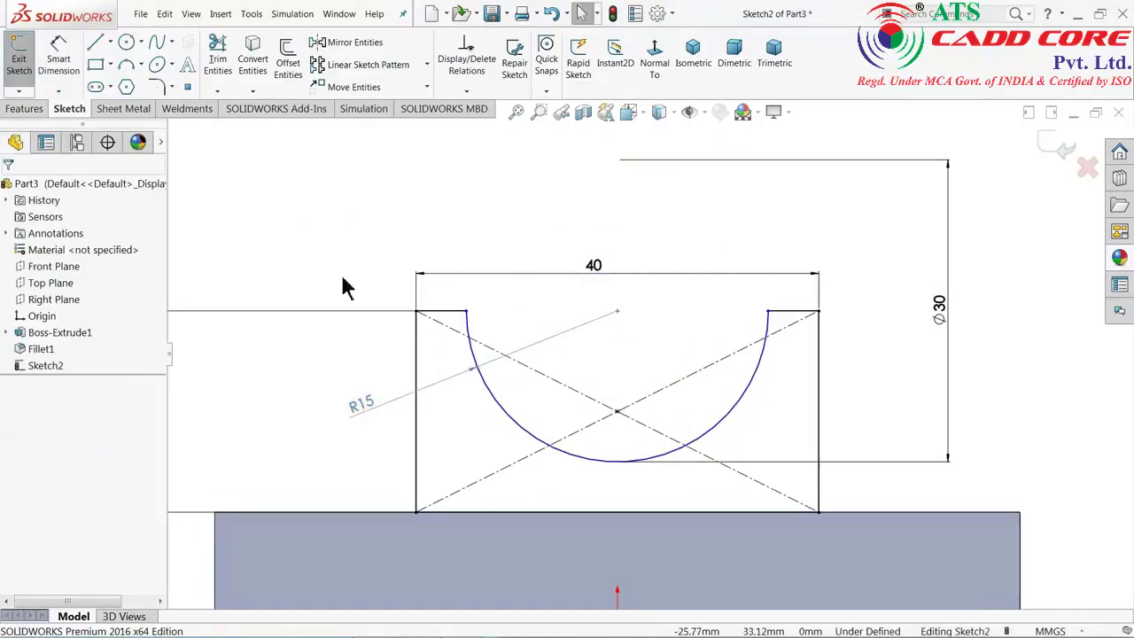
- Add a Vertical relation between the arc centre and the origin
click(619, 316)
scroll(625, 479, up, 2)
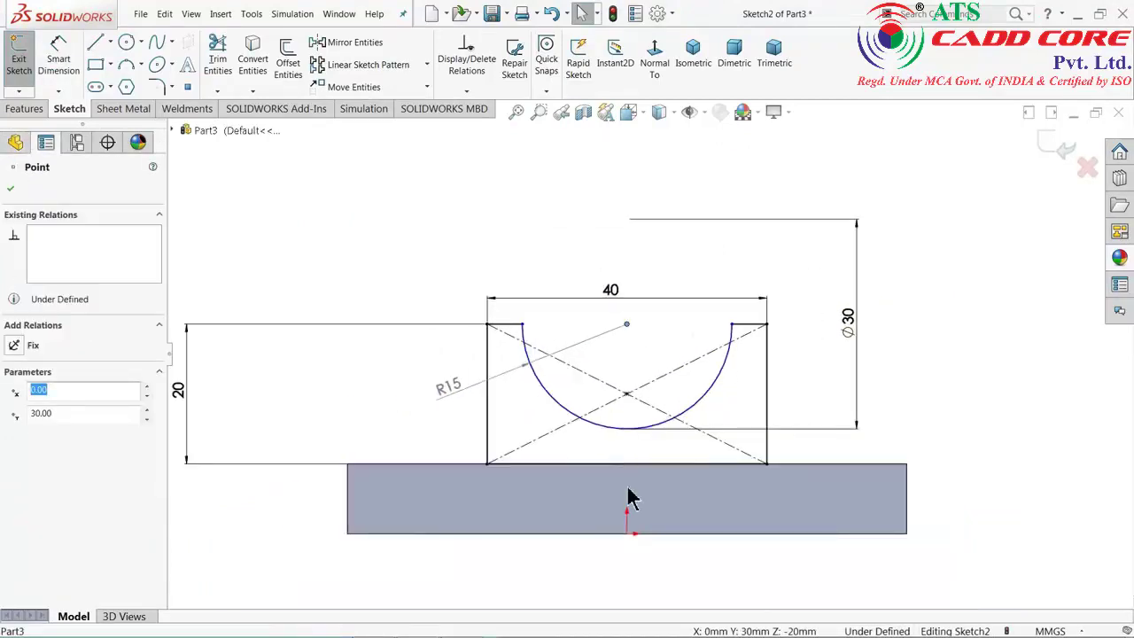
ctrl+click(627, 534)
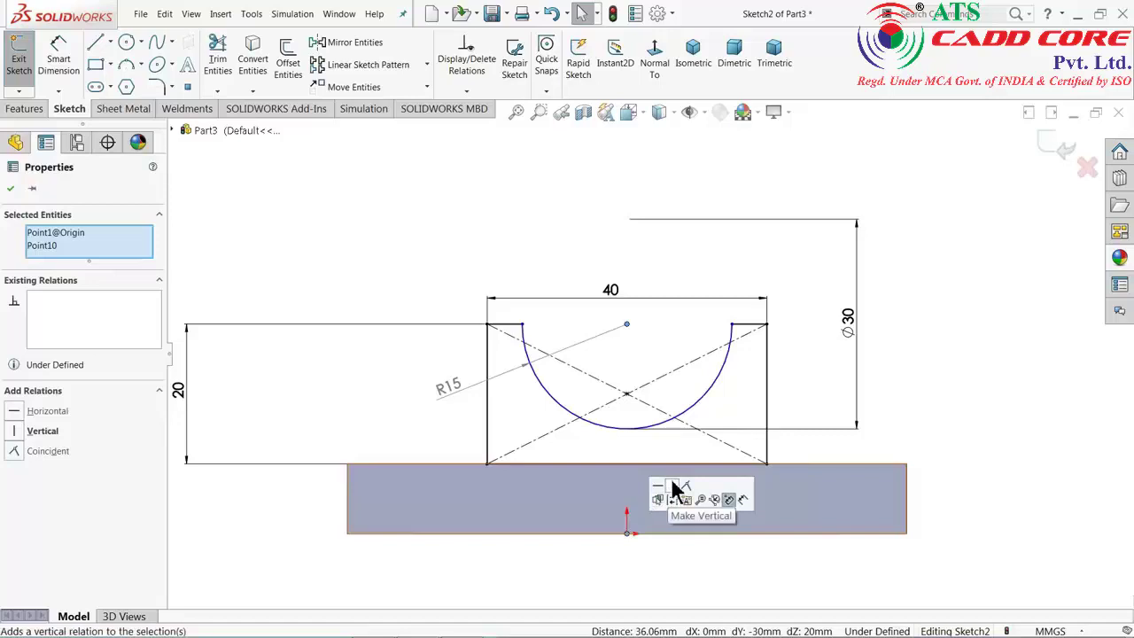
click(673, 486)
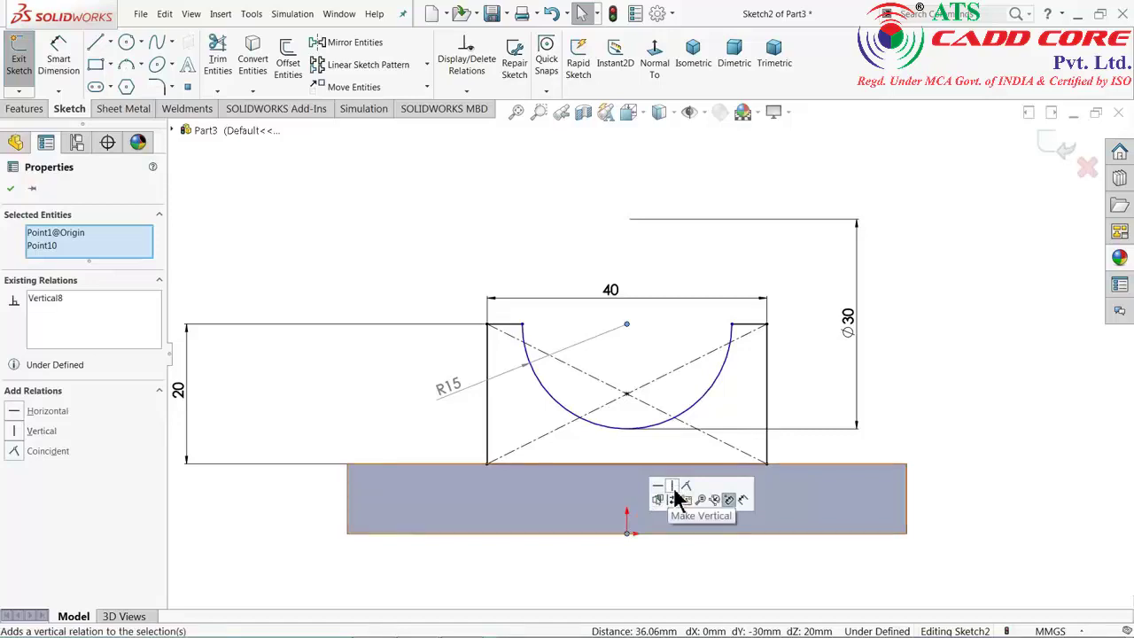
click(365, 370)
scroll(682, 412, down, 1)
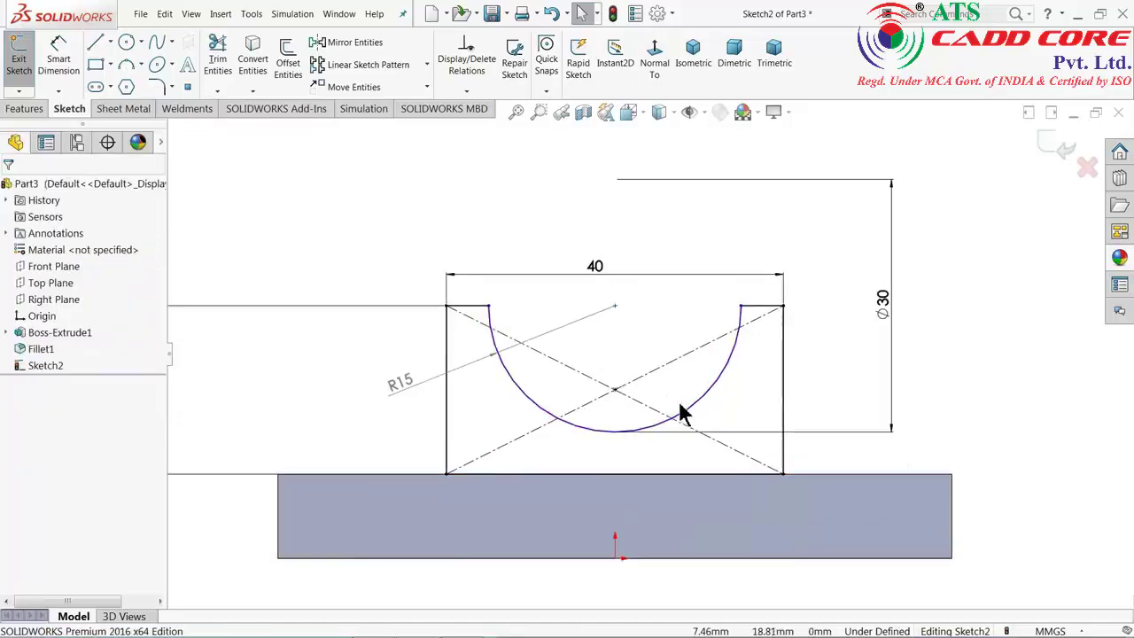
- Run Fully Define Sketch with Calculate to complete the sketch's definition
click(464, 92)
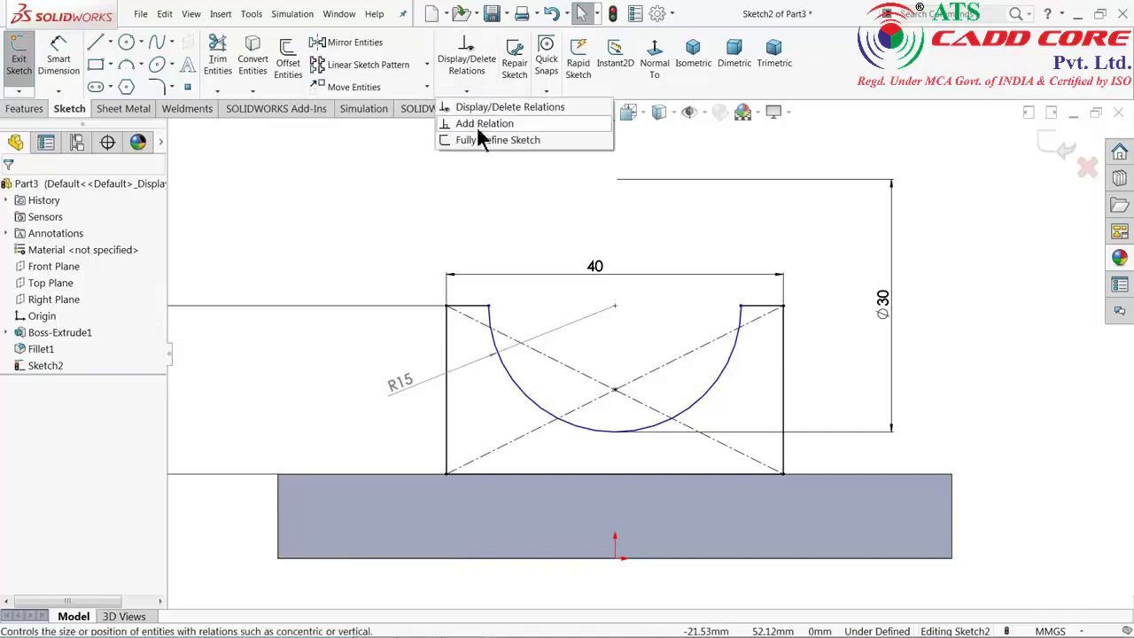
click(483, 140)
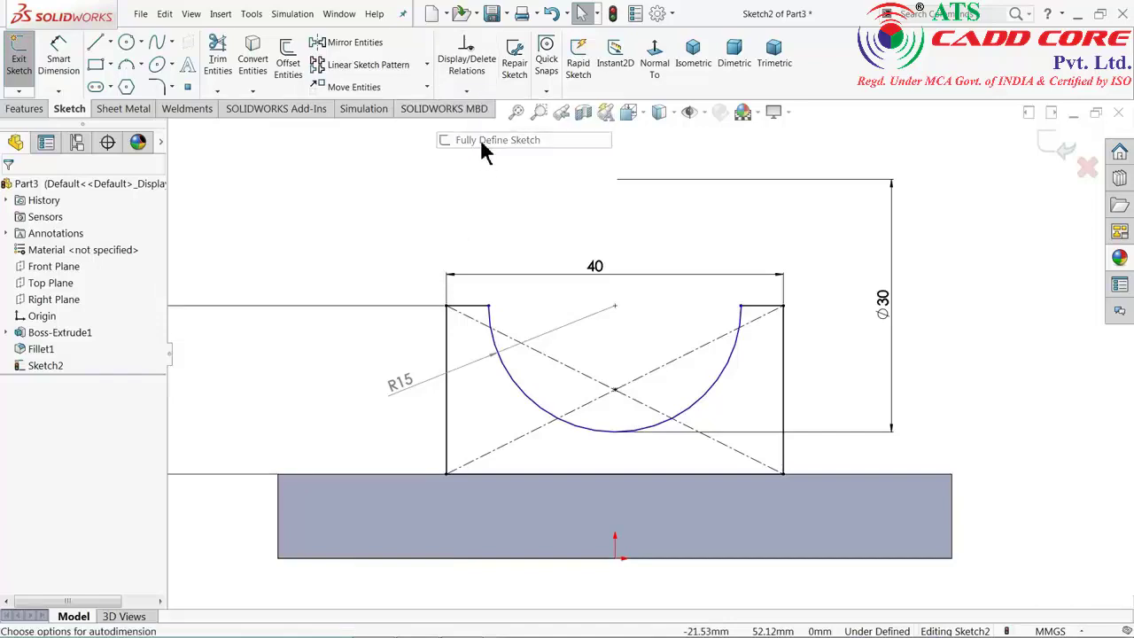
click(80, 271)
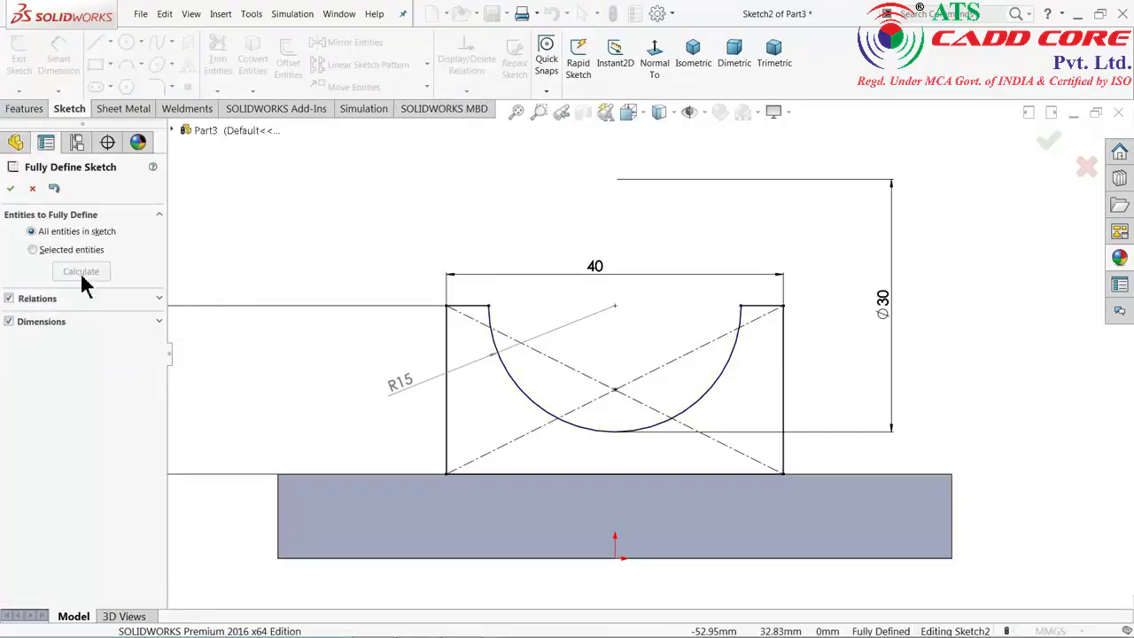
click(11, 189)
scroll(594, 350, up, 1)
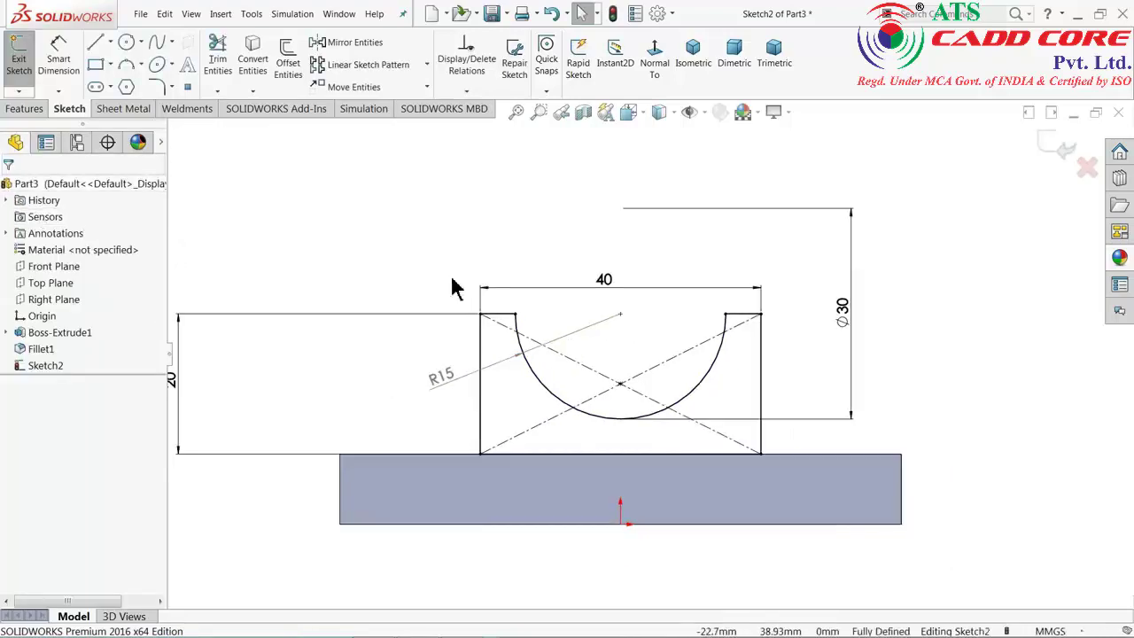
- Extrude the notched sketch 35 mm in reverse over the base plate as Boss-Extrude2
click(690, 59)
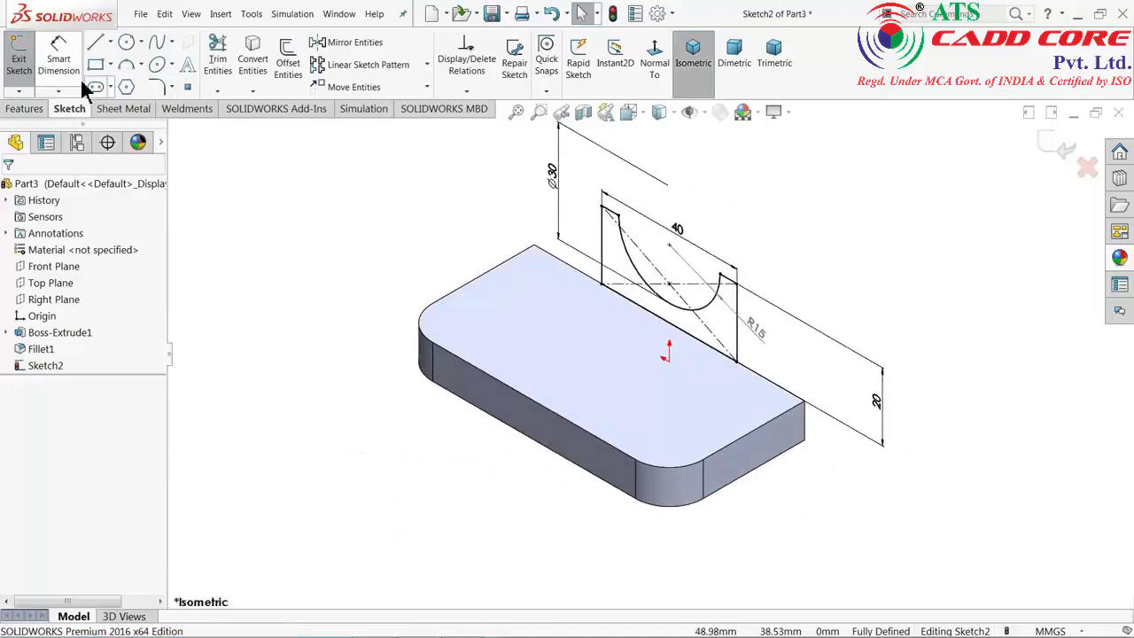
click(24, 108)
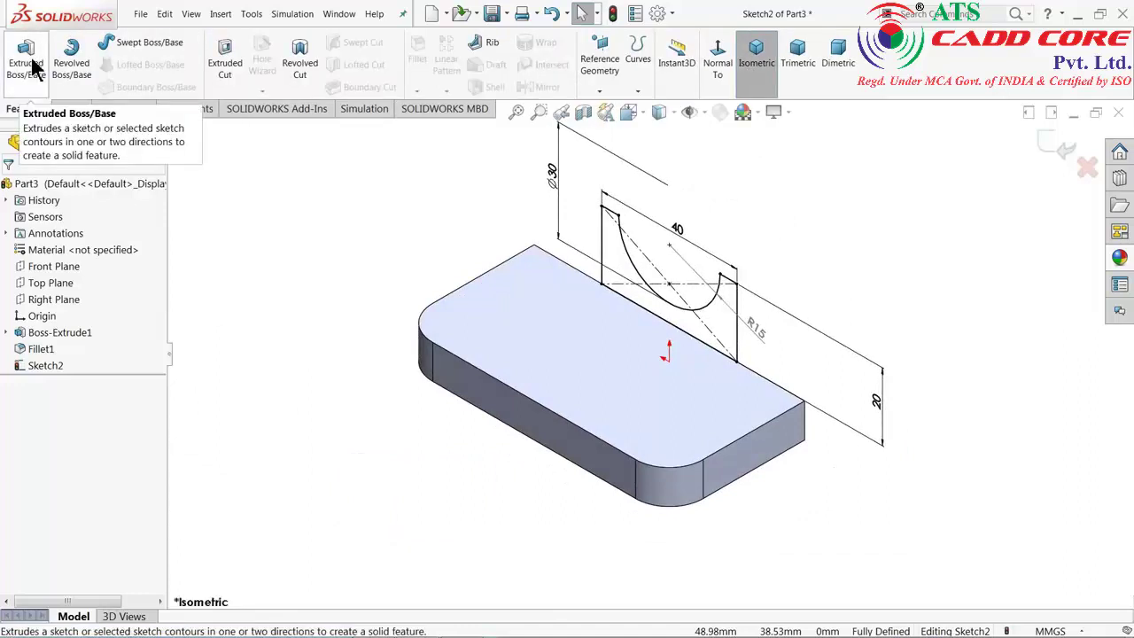
click(32, 64)
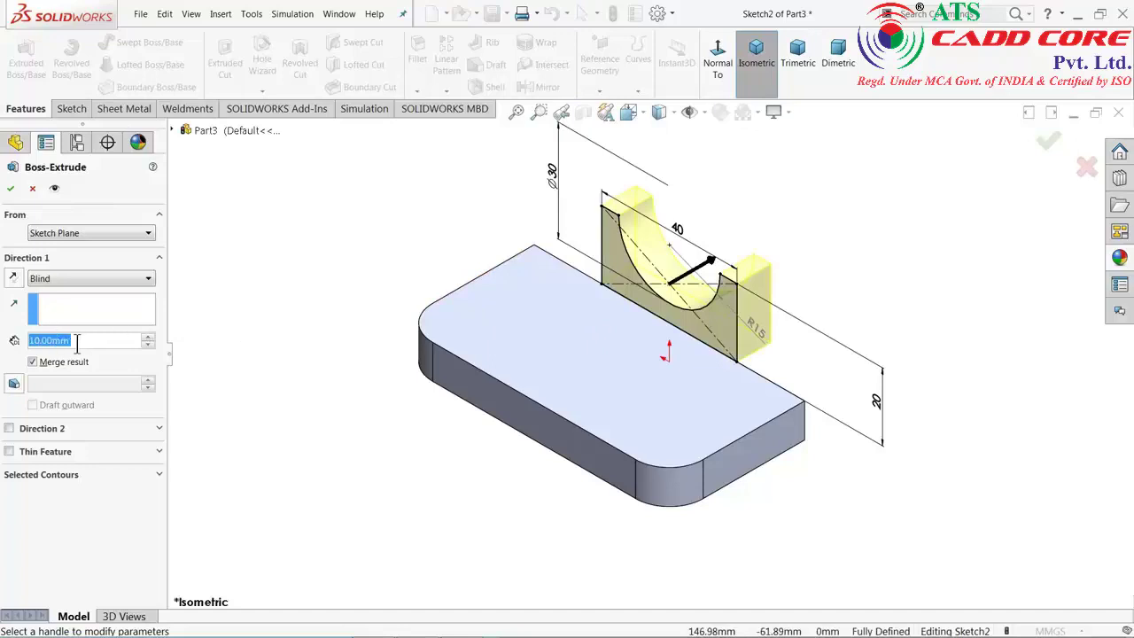
text(35)
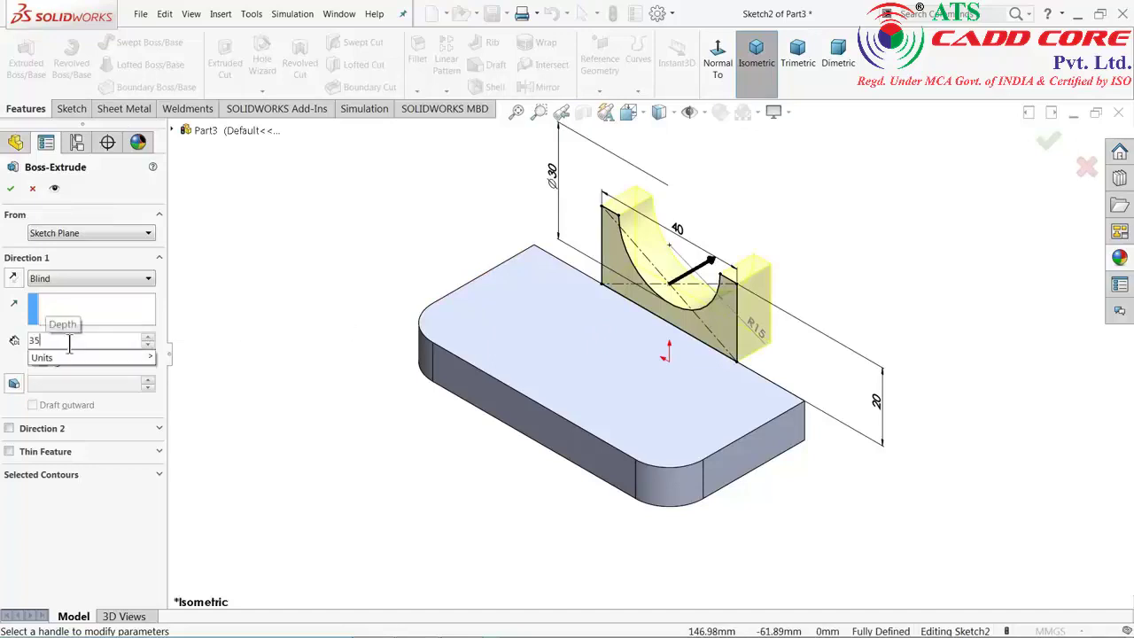
key(Return)
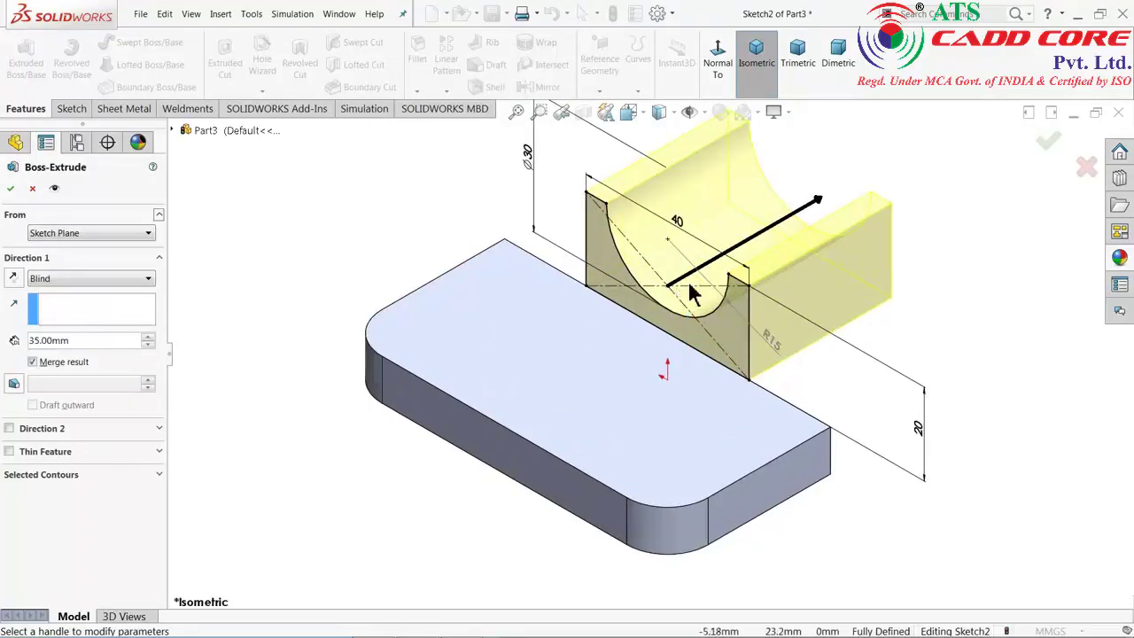
click(13, 280)
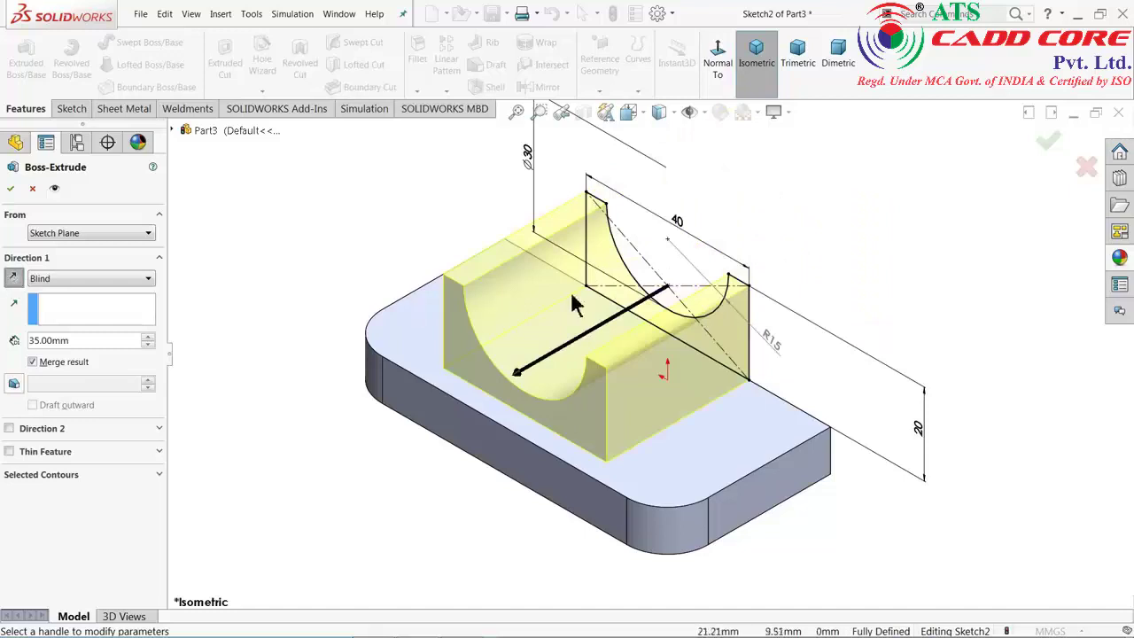
click(518, 372)
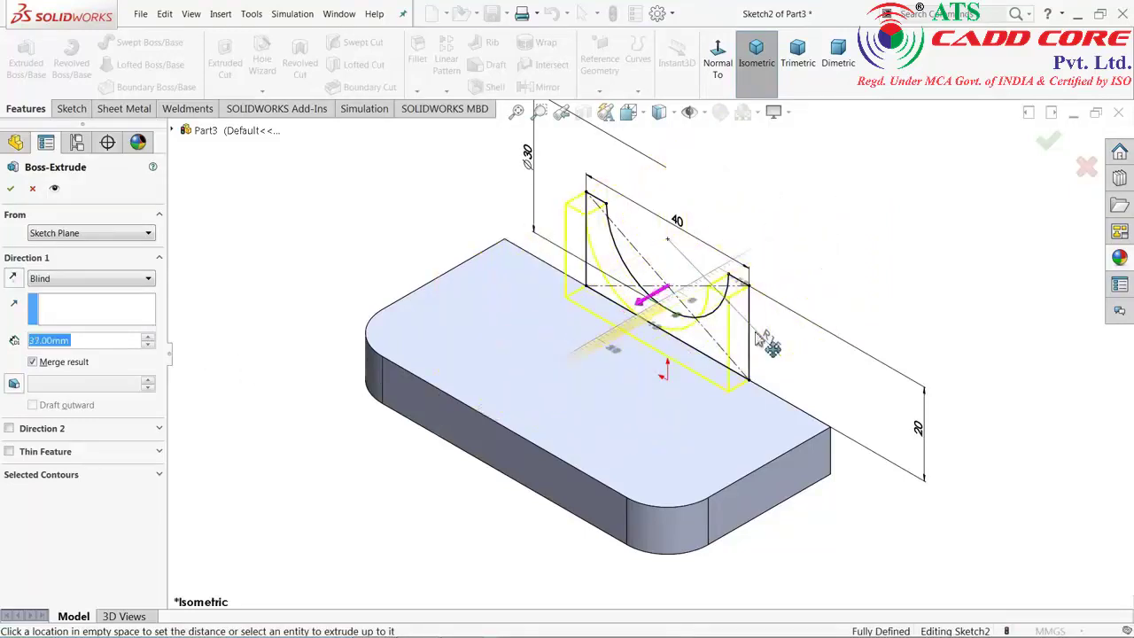
click(598, 407)
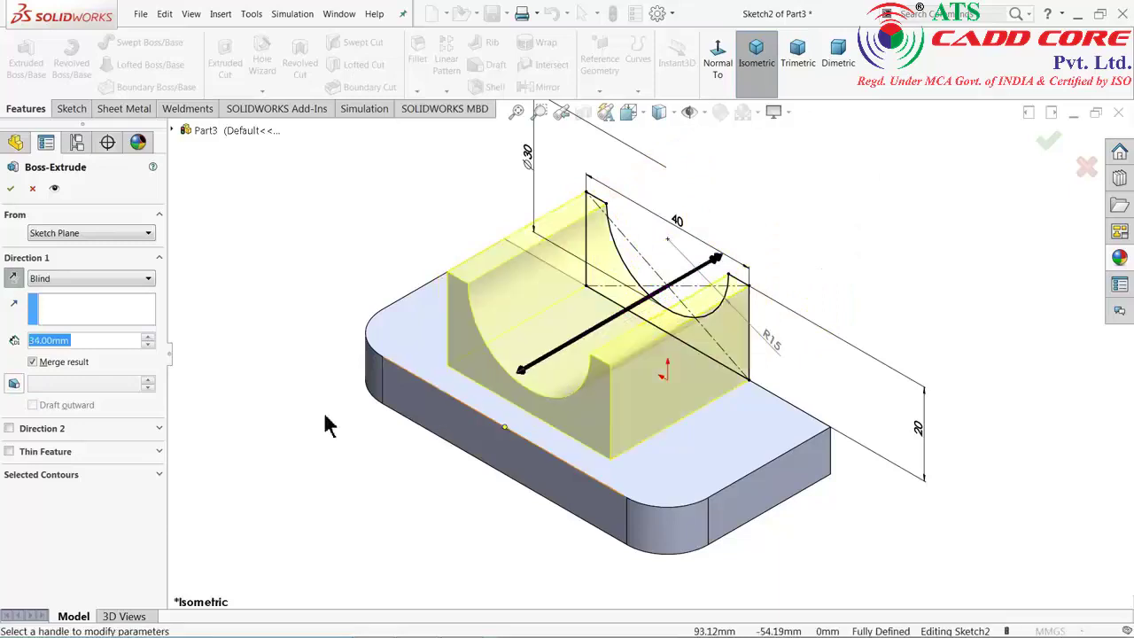
text(35)
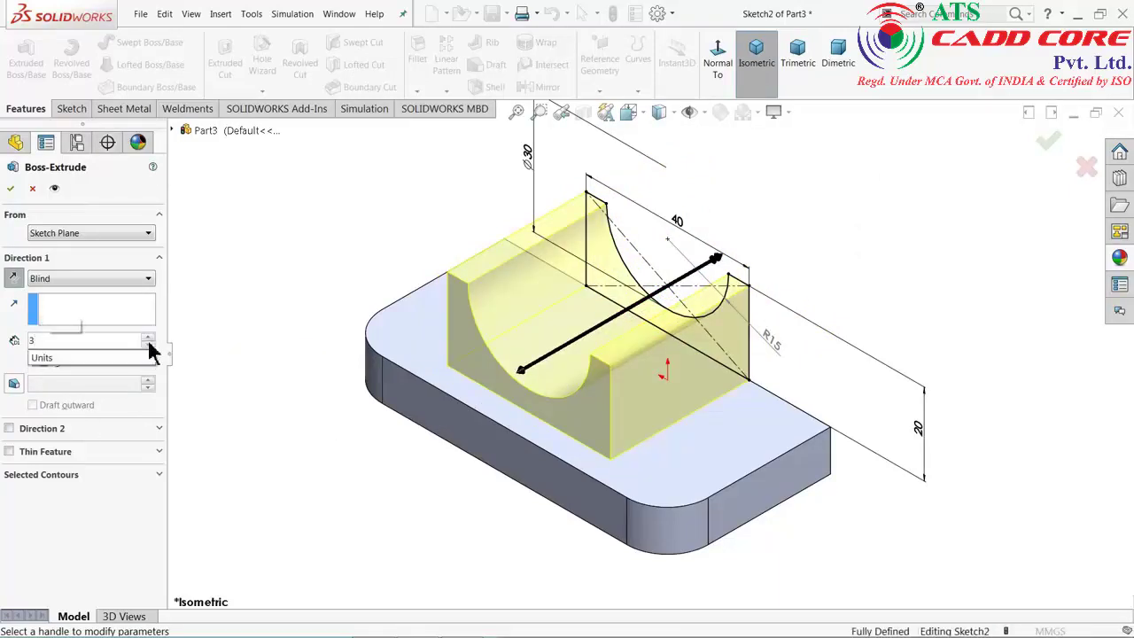
key(Return)
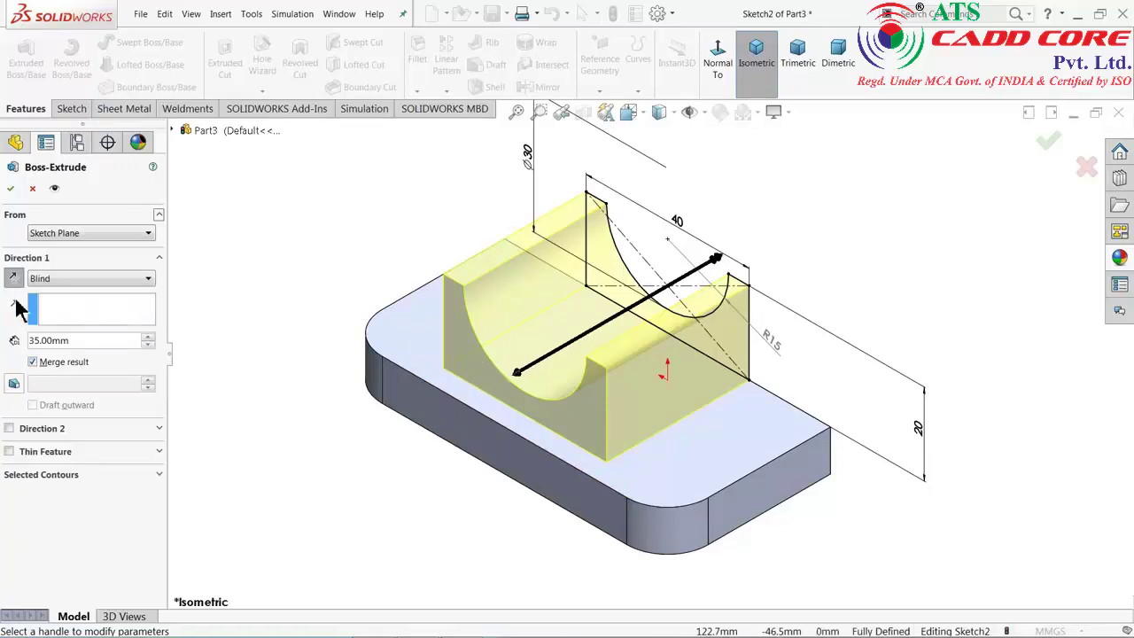
click(12, 190)
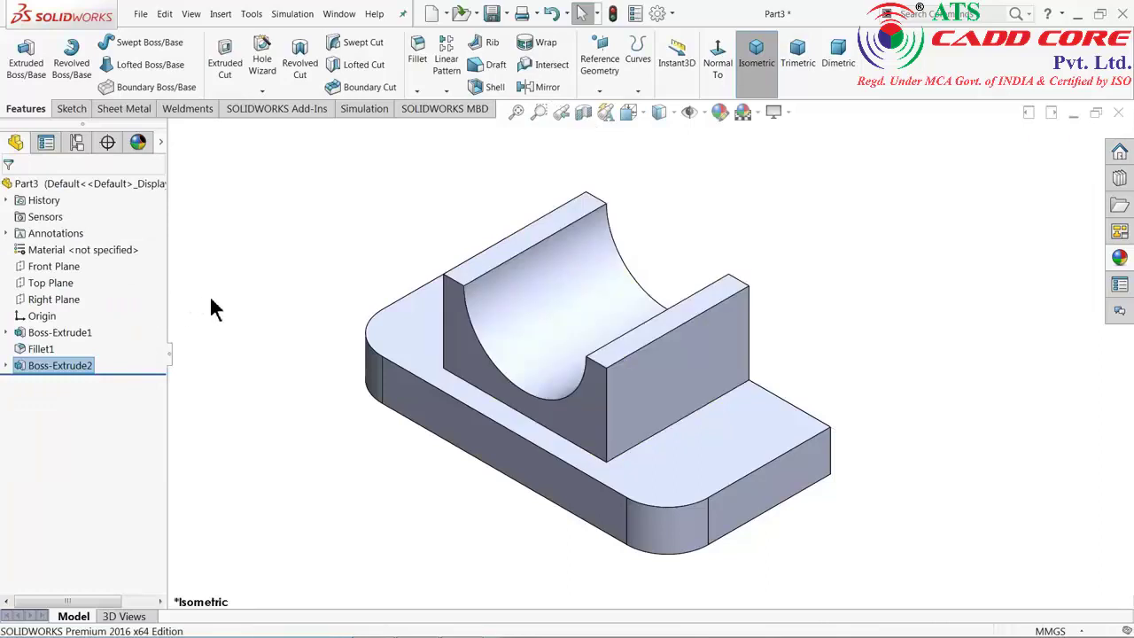
- Start a new sketch on the base's large side face, viewed straight on
mouse_move(350, 280)
middle_down()
mouse_move(384, 190)
mouse_move(257, 227)
mouse_move(256, 238)
middle_up()
click(632, 385)
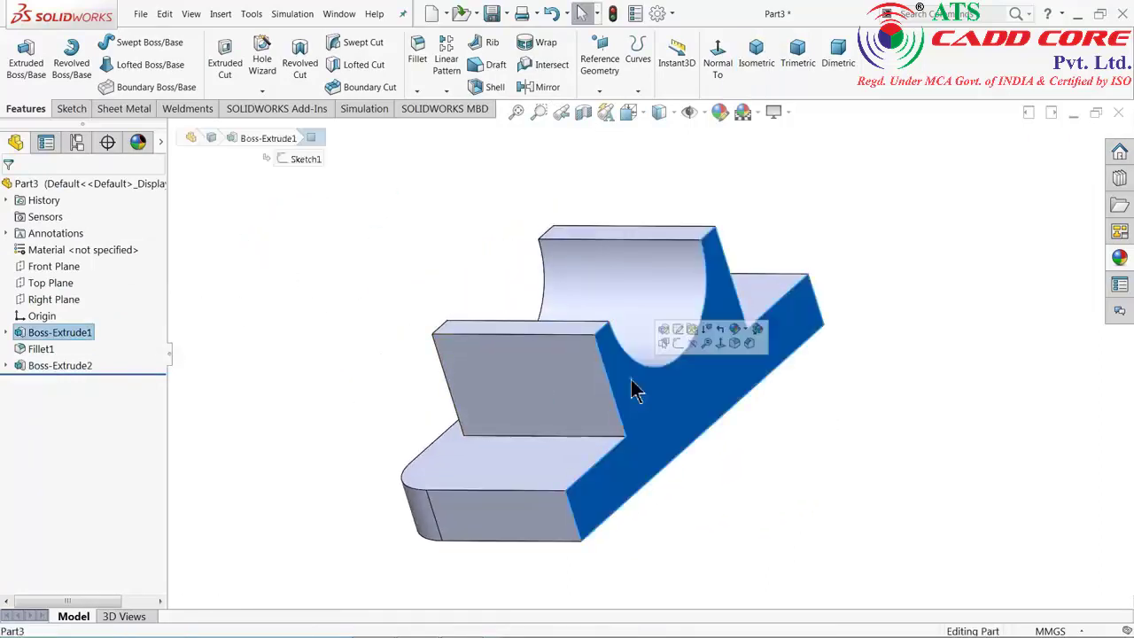
click(682, 344)
click(655, 62)
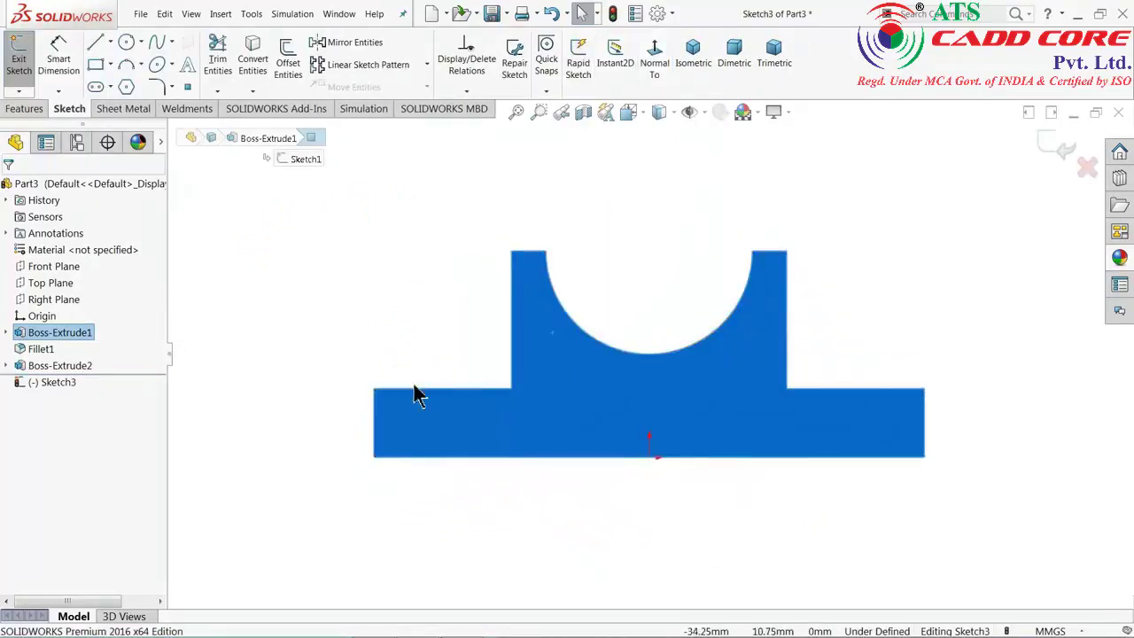
- Draw a corner-rectangle square on each side of the cradle from the base step
click(98, 64)
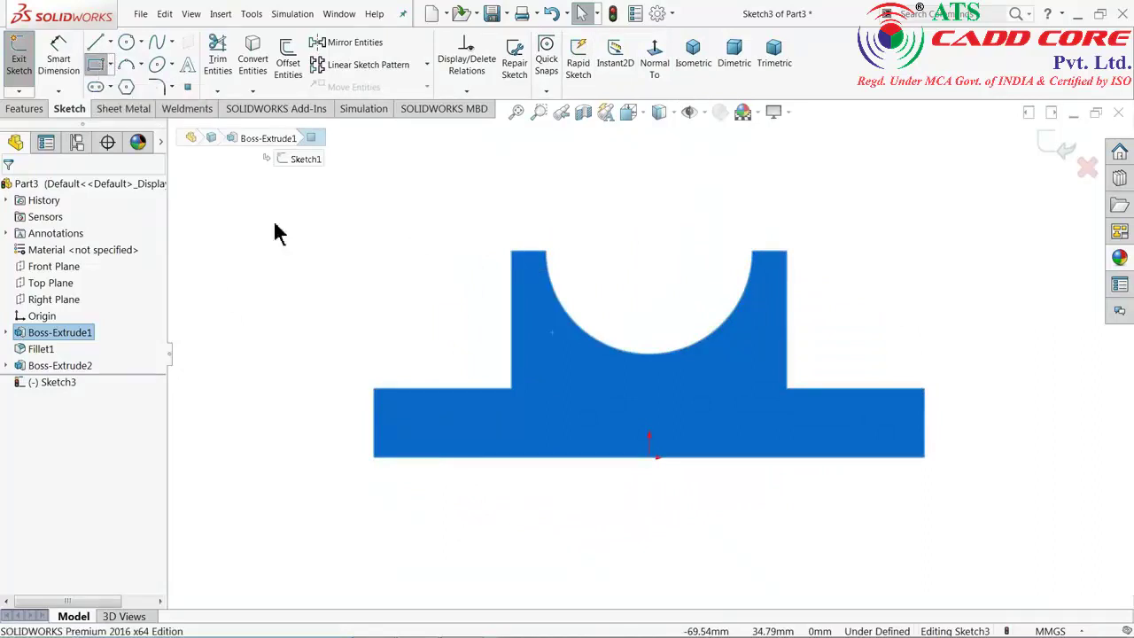
click(511, 389)
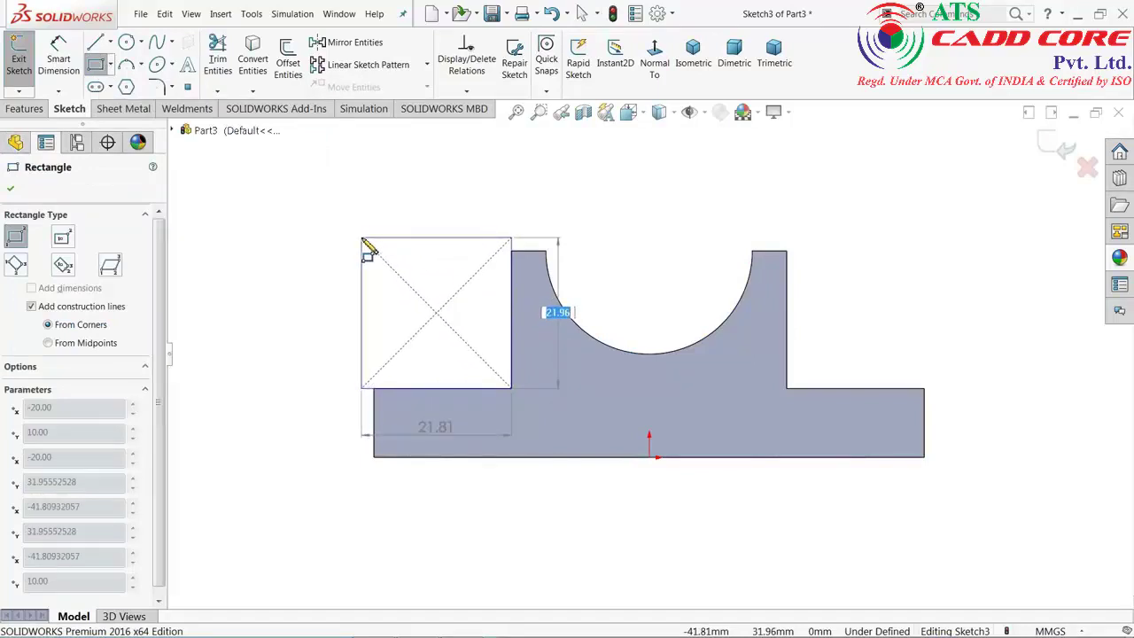
click(361, 238)
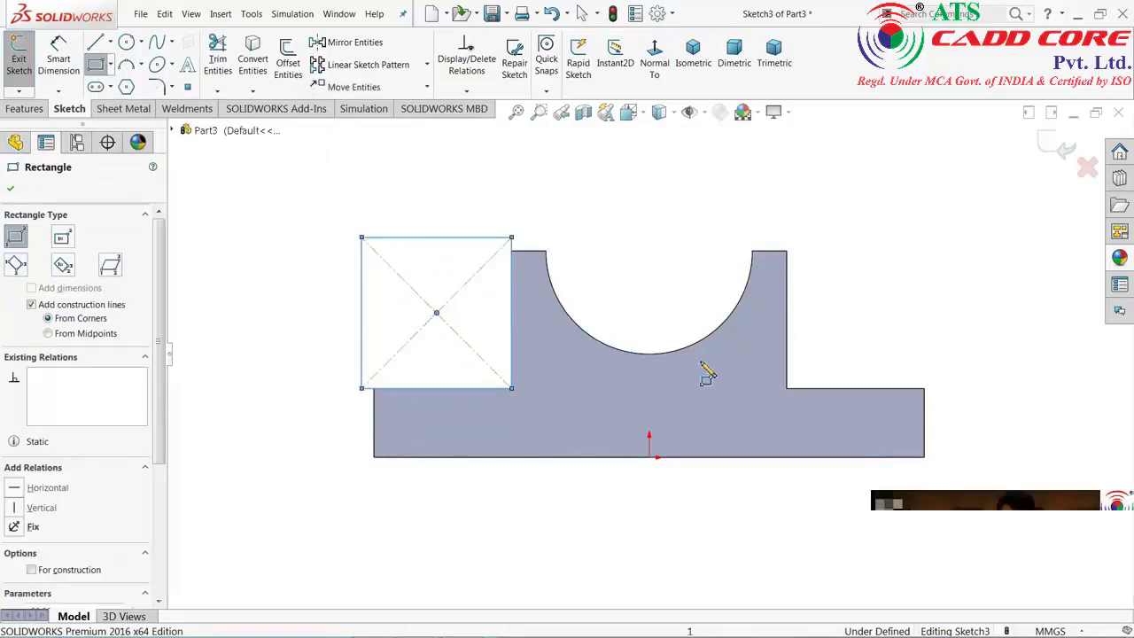
click(786, 388)
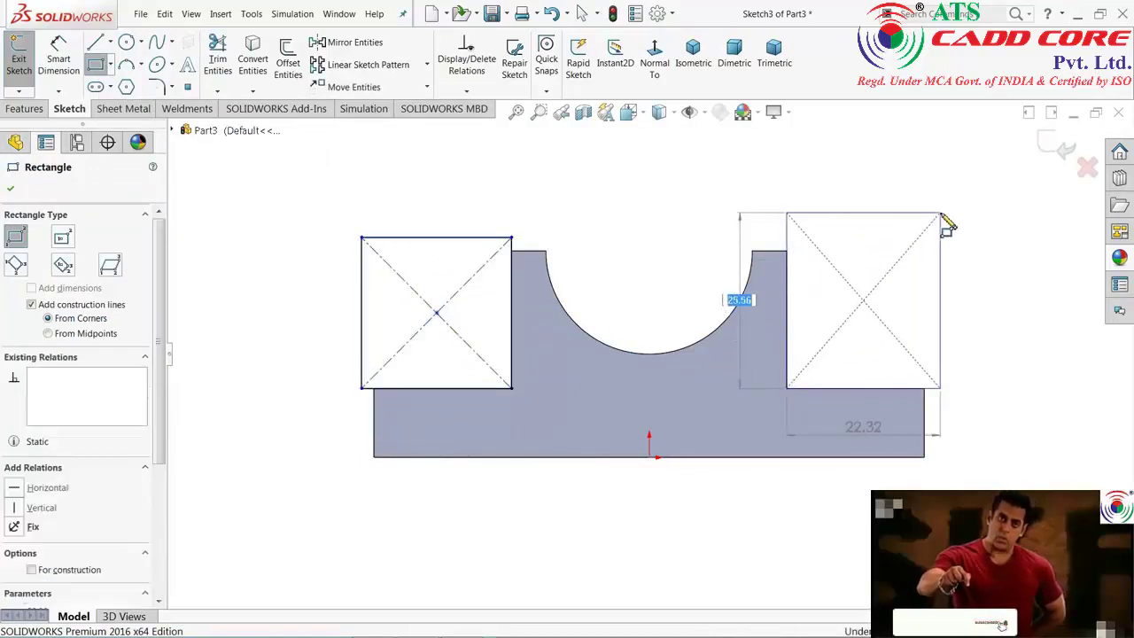
click(941, 215)
right_click(567, 227)
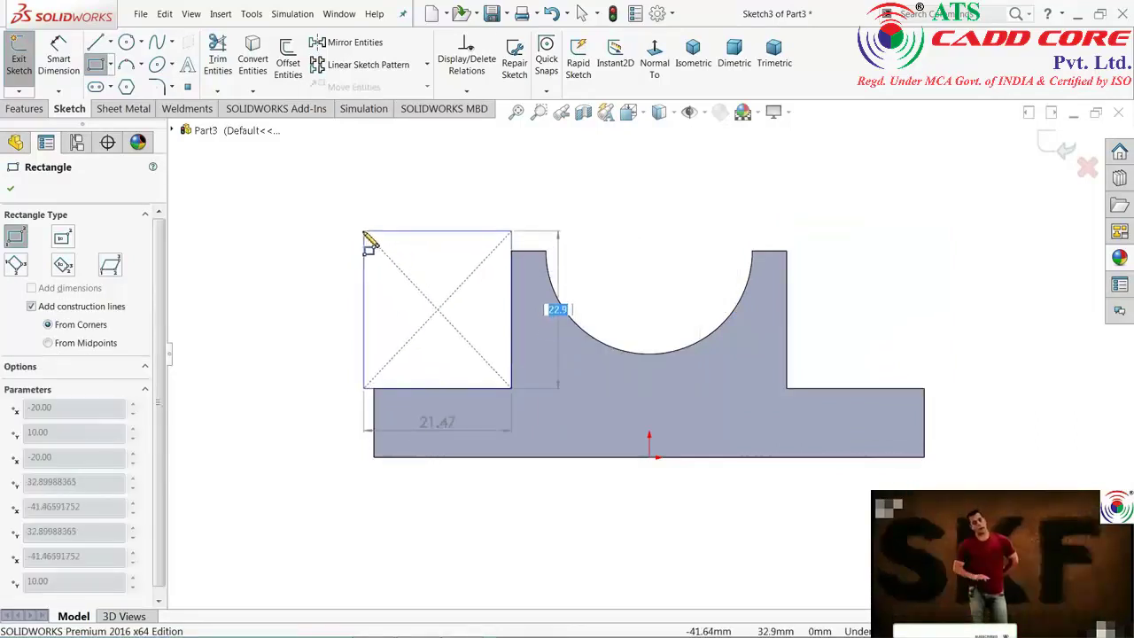
click(363, 236)
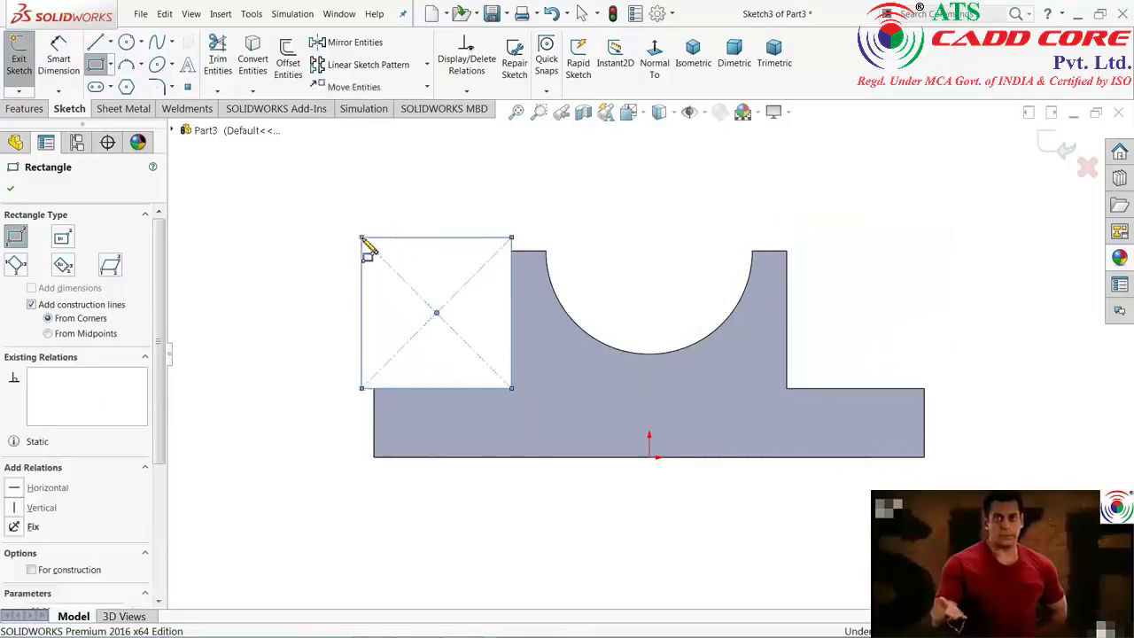
click(785, 388)
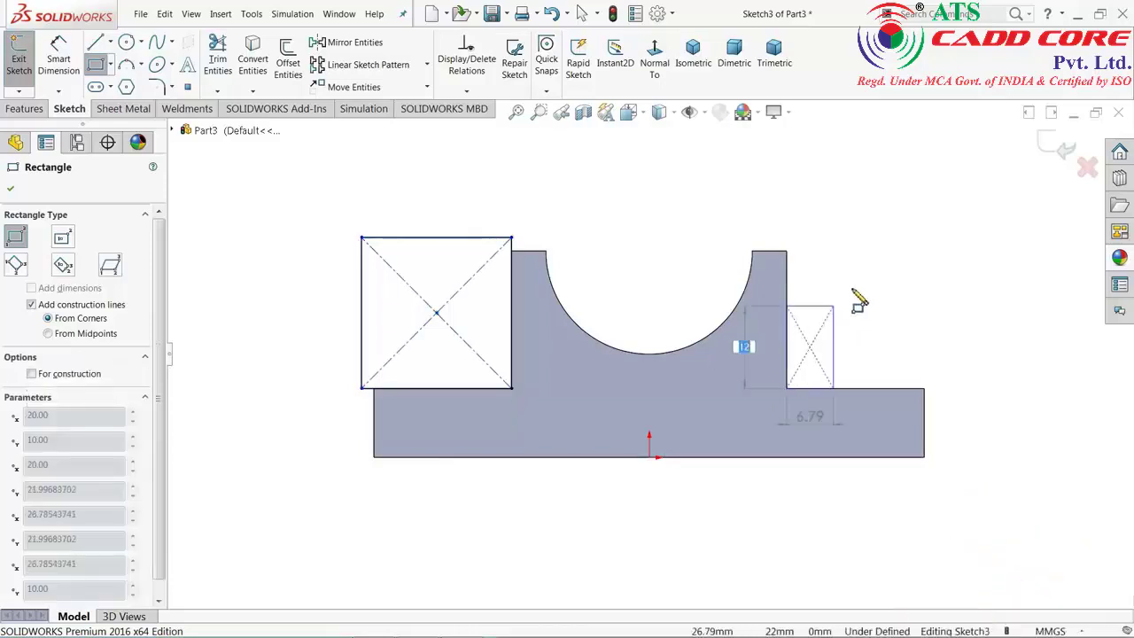
click(940, 213)
right_click(572, 229)
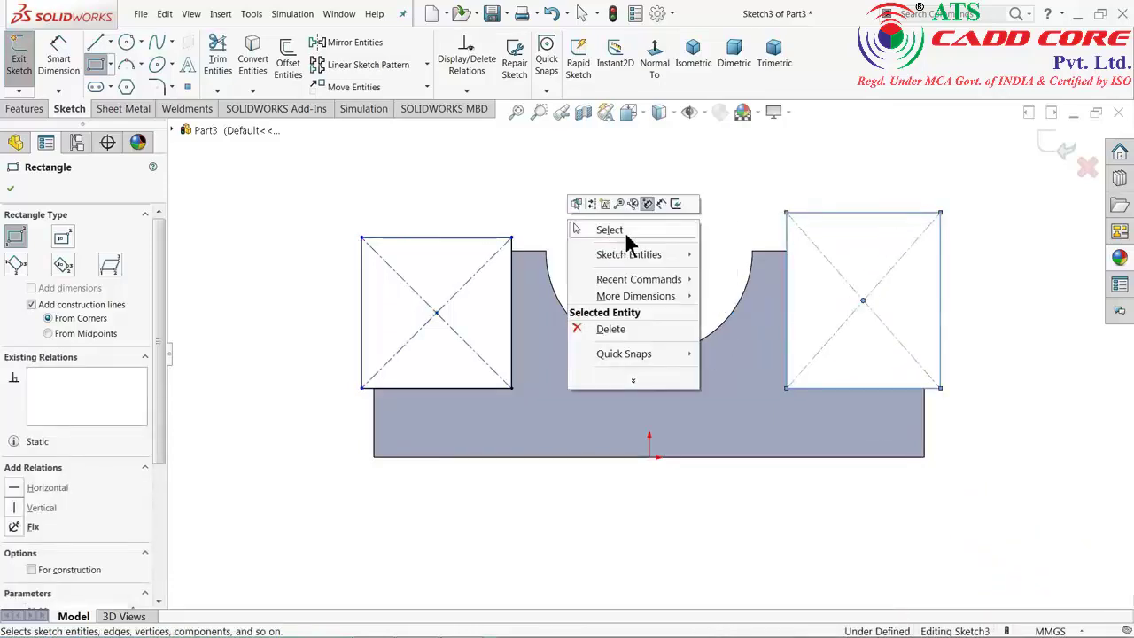
click(620, 232)
- Make both square tops collinear with the upright's top edge
click(827, 214)
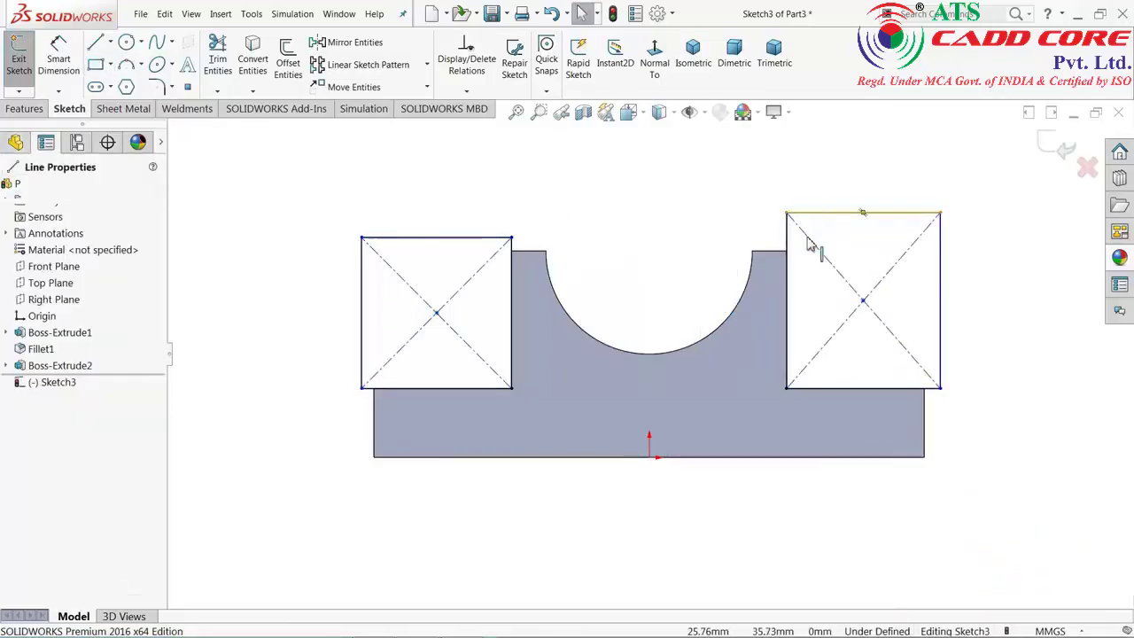
click(771, 254)
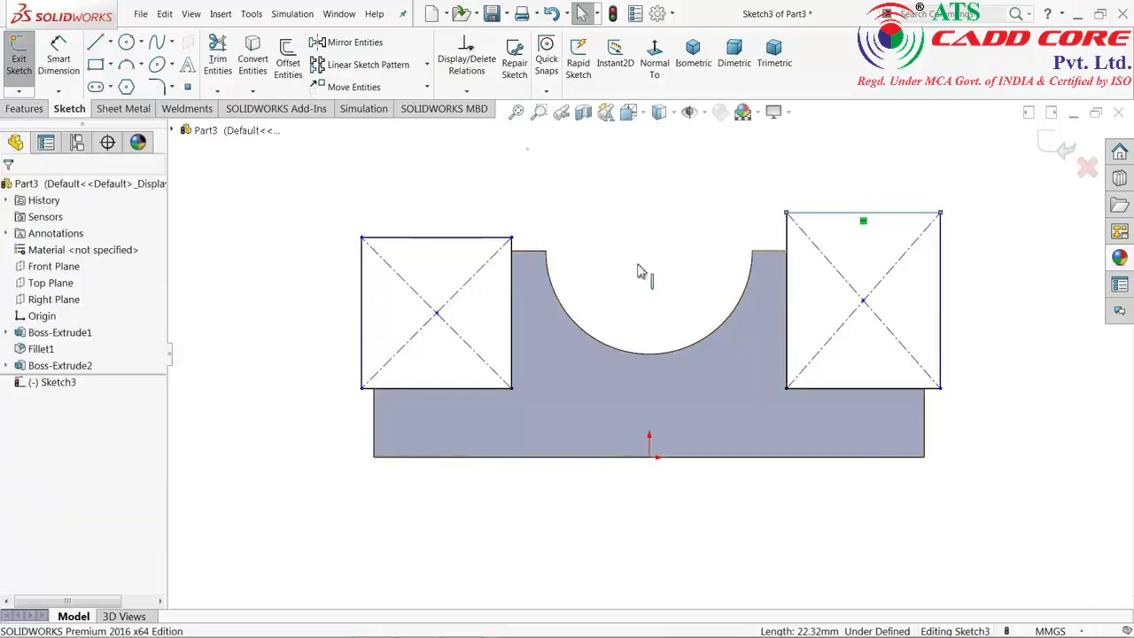
ctrl+click(496, 238)
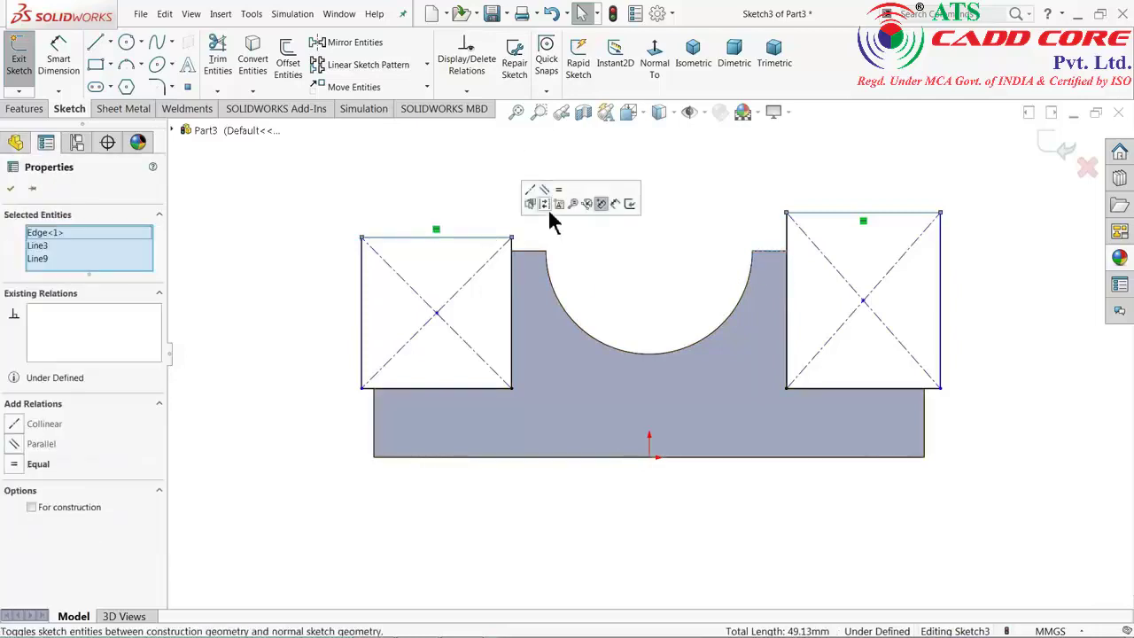
click(534, 202)
click(690, 223)
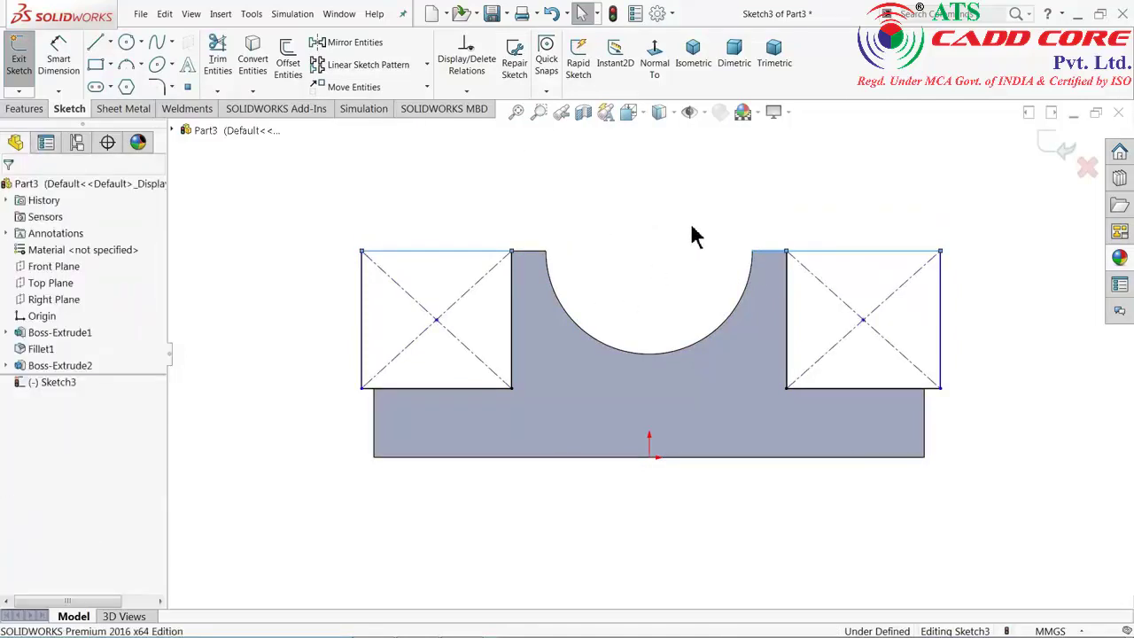
- Make each square's outer side collinear with the base's outer end edges
click(372, 419)
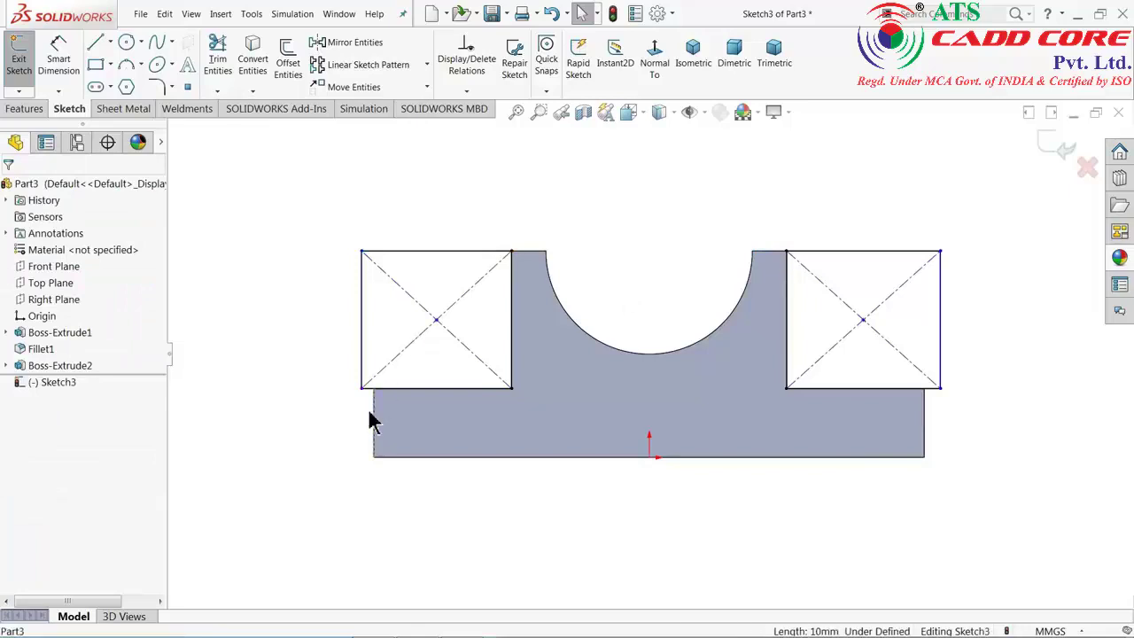
ctrl+click(363, 361)
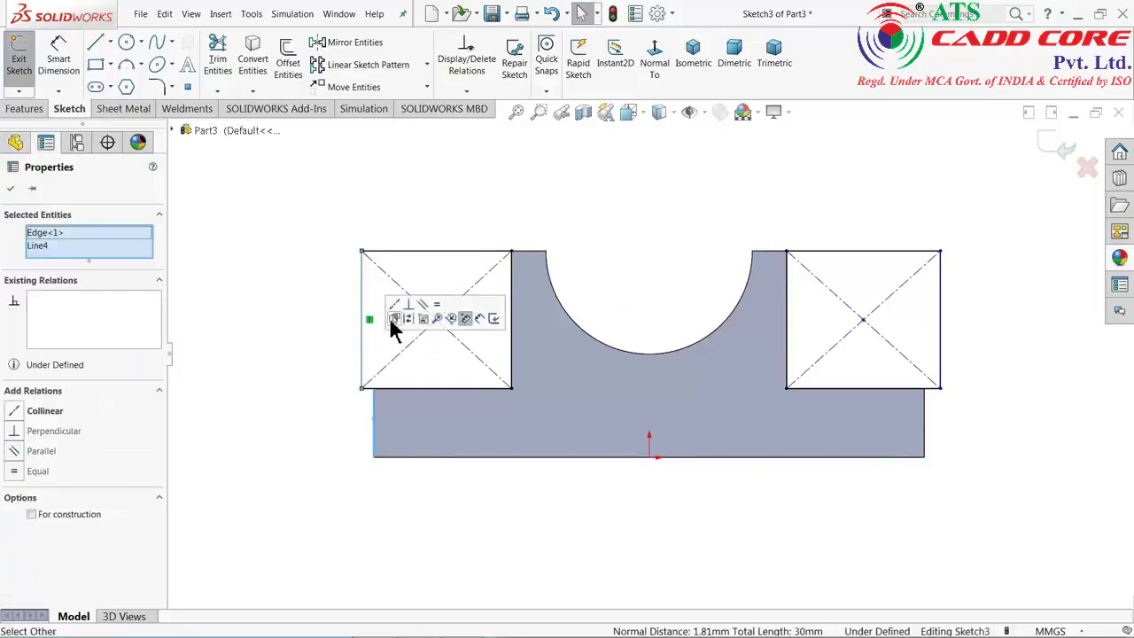
click(396, 305)
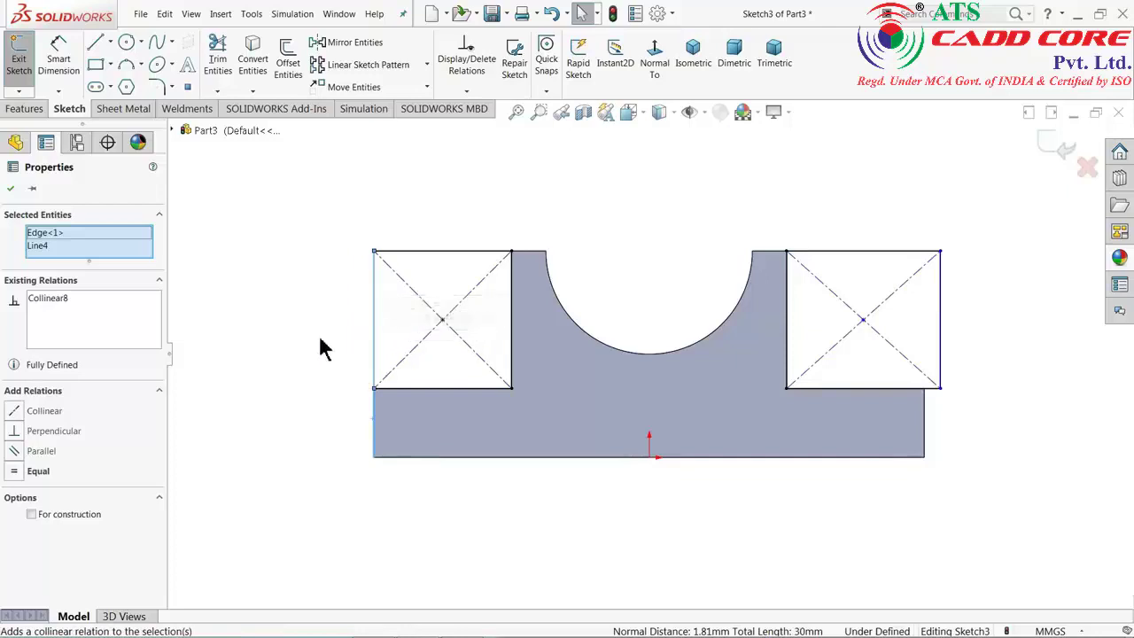
click(324, 347)
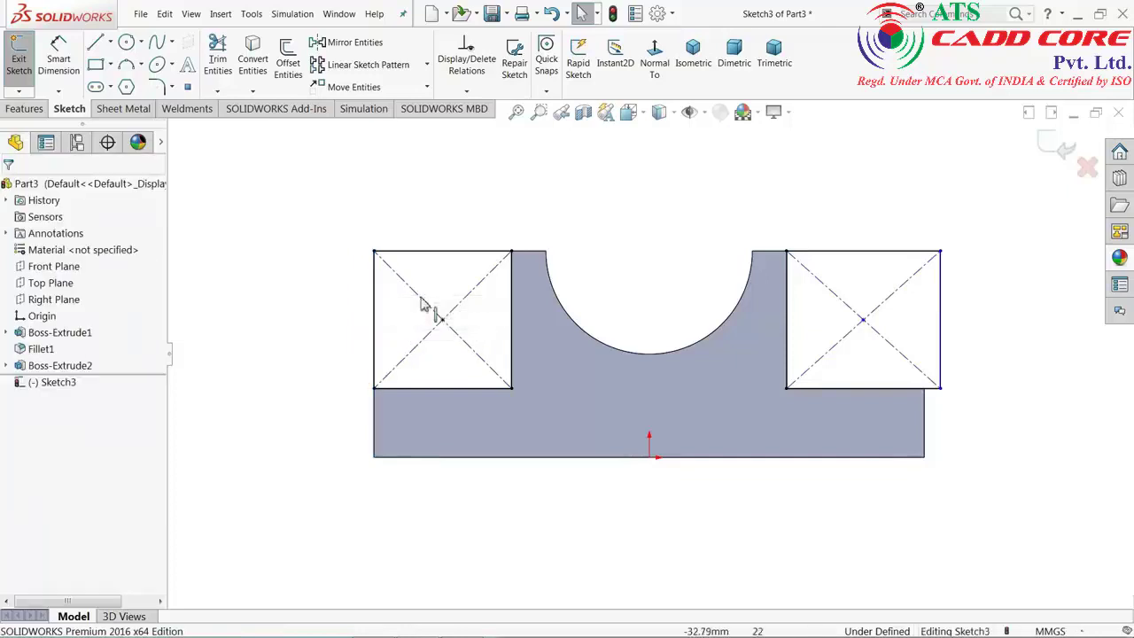
click(940, 353)
ctrl+click(926, 432)
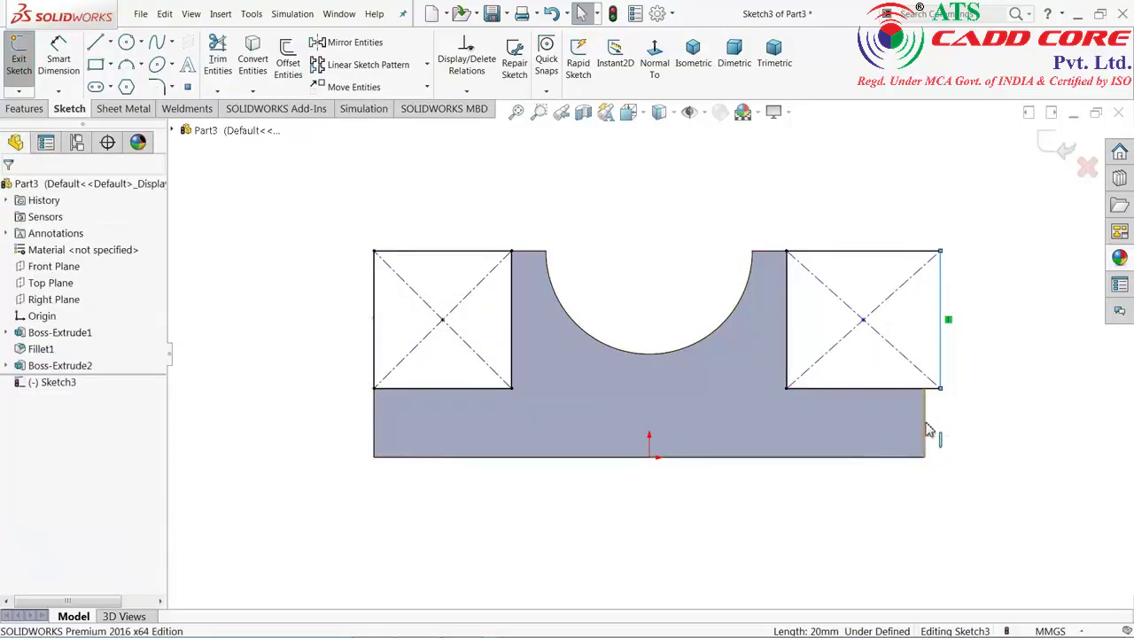
click(957, 373)
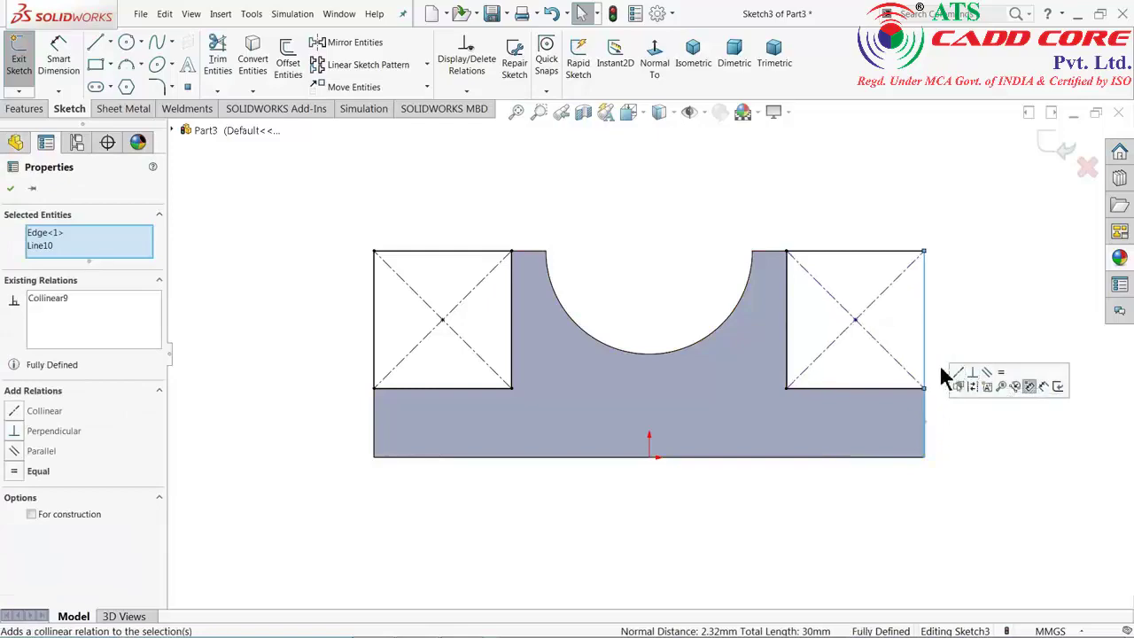
click(652, 69)
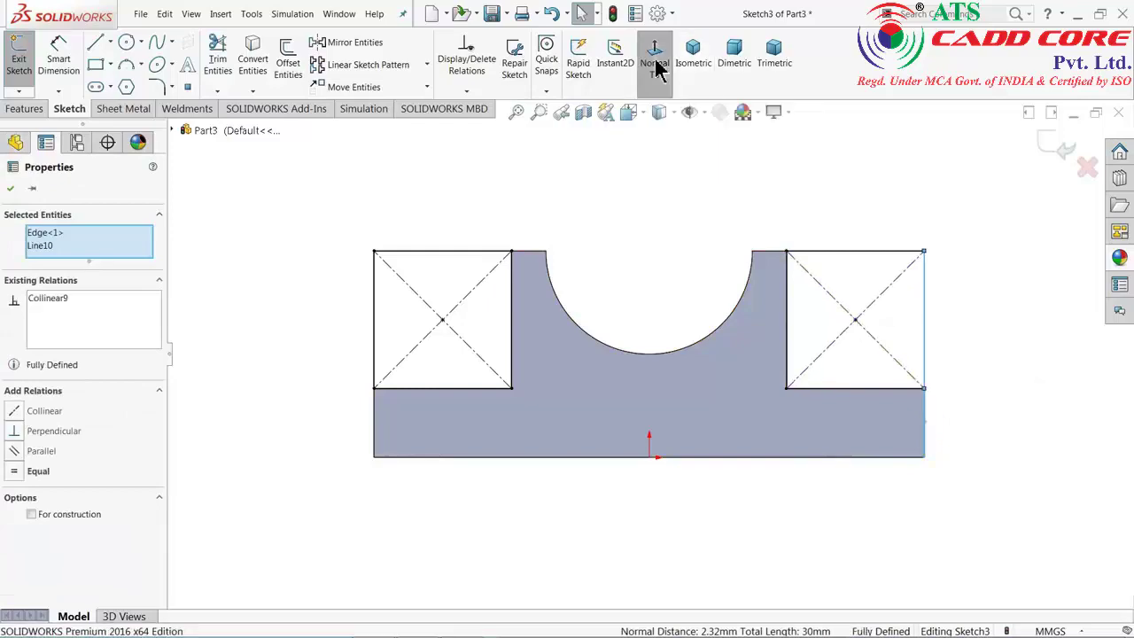
- Extrude Sketch3's two squares 10 mm in reverse into end lugs as Boss-Extrude3
click(696, 69)
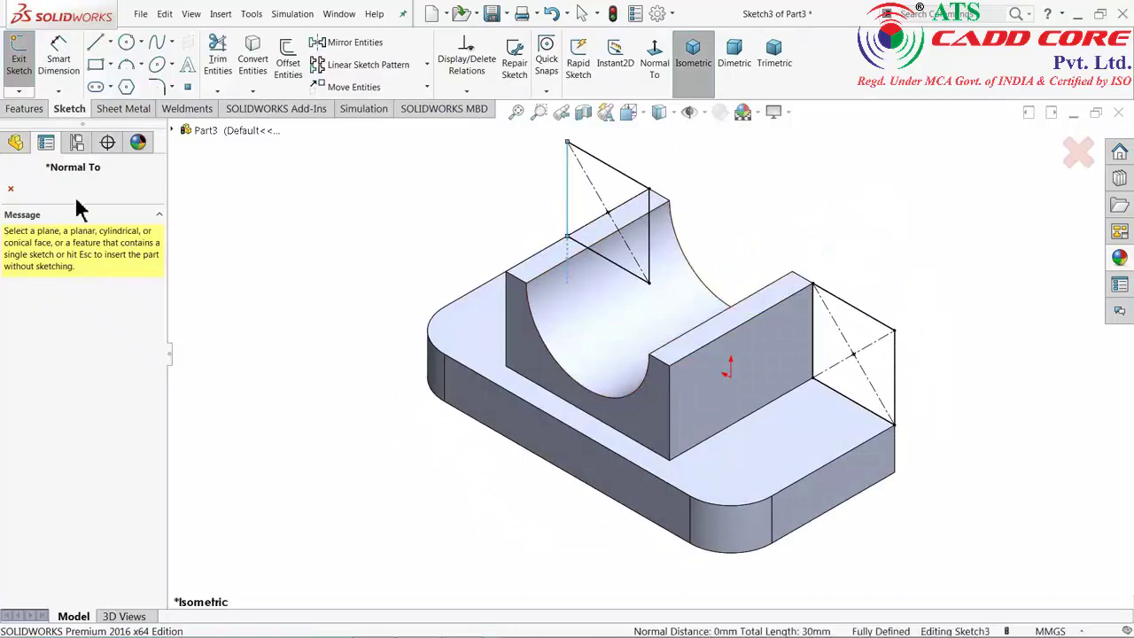
click(12, 188)
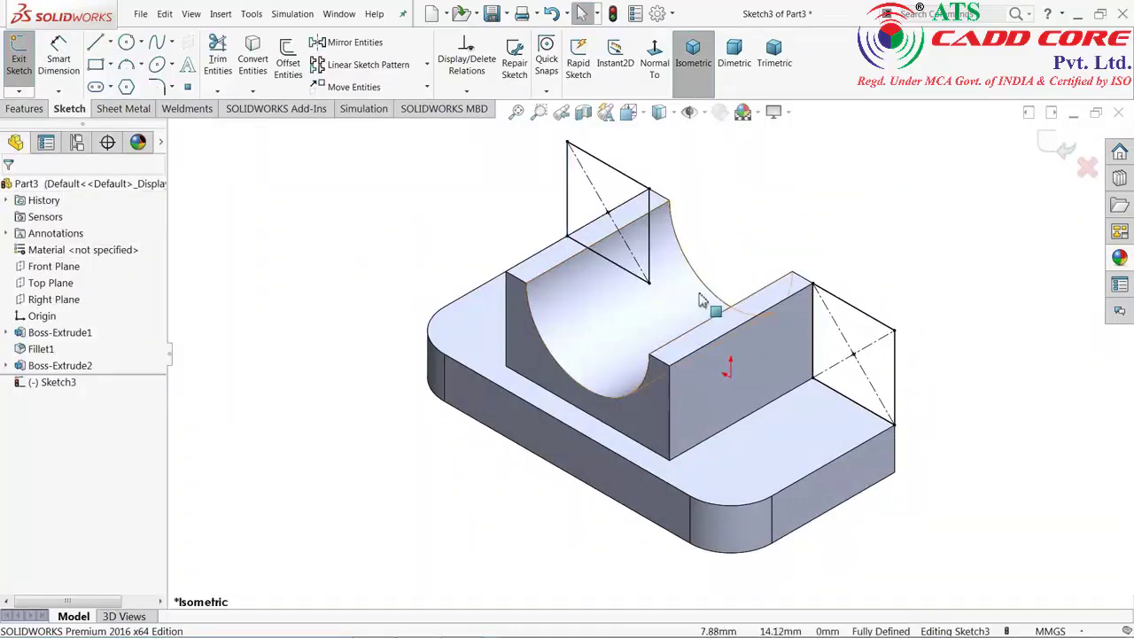
click(33, 111)
click(25, 55)
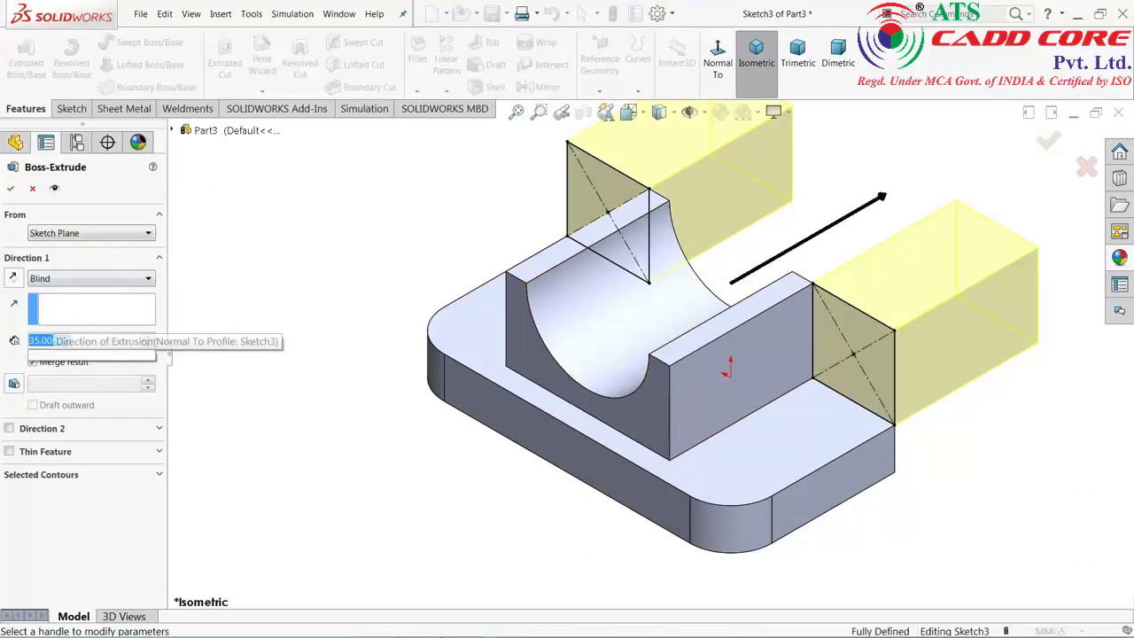
text(10)
key(Return)
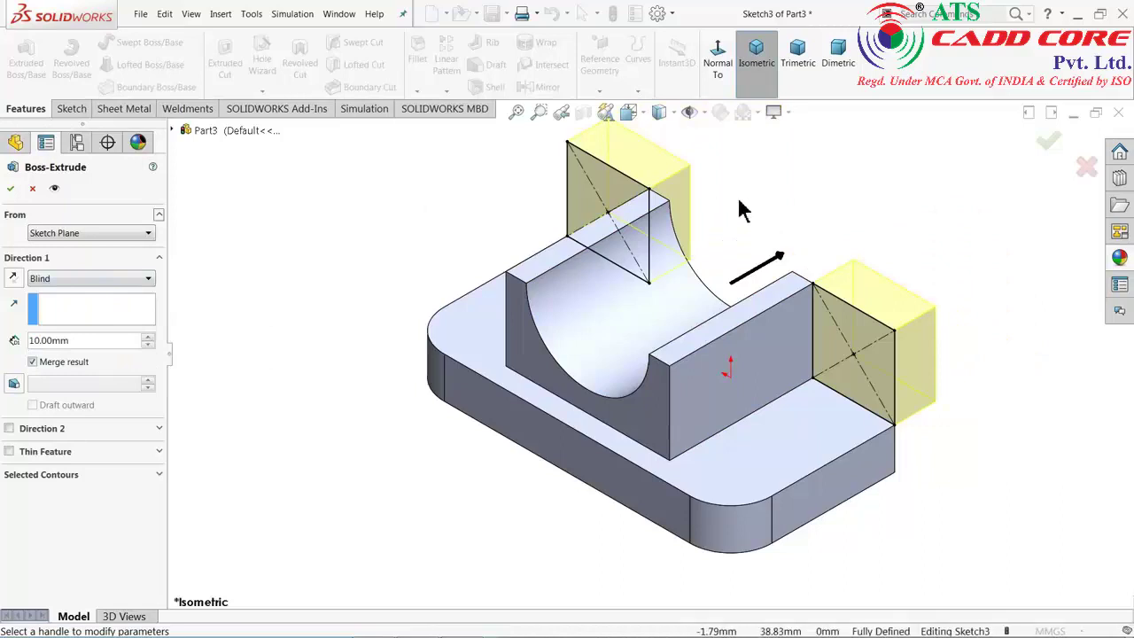
click(13, 278)
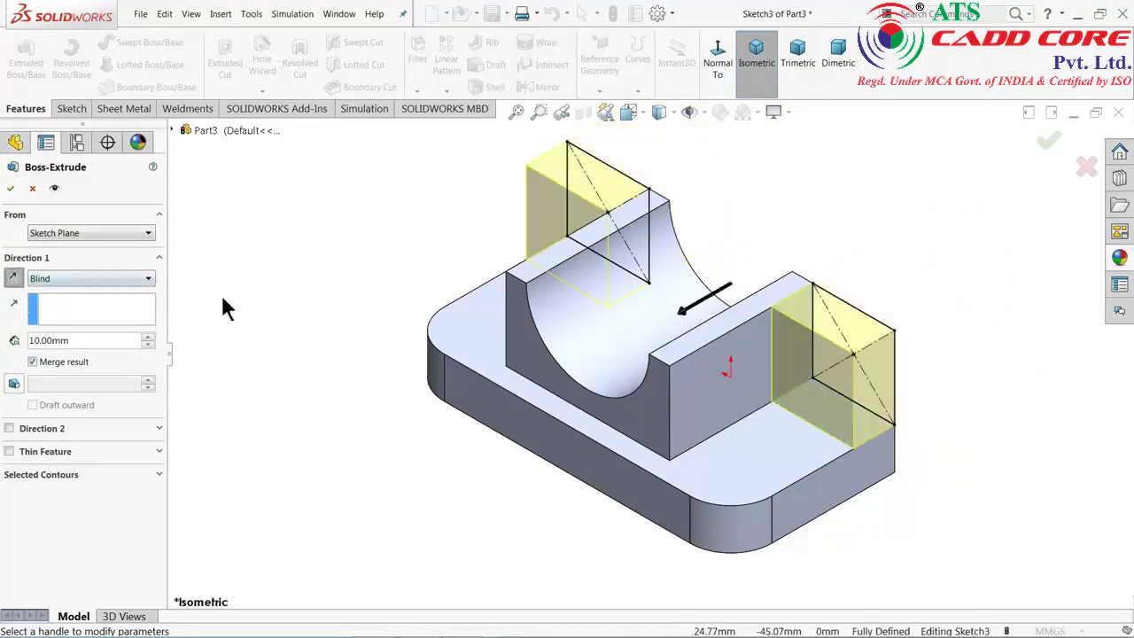
click(10, 189)
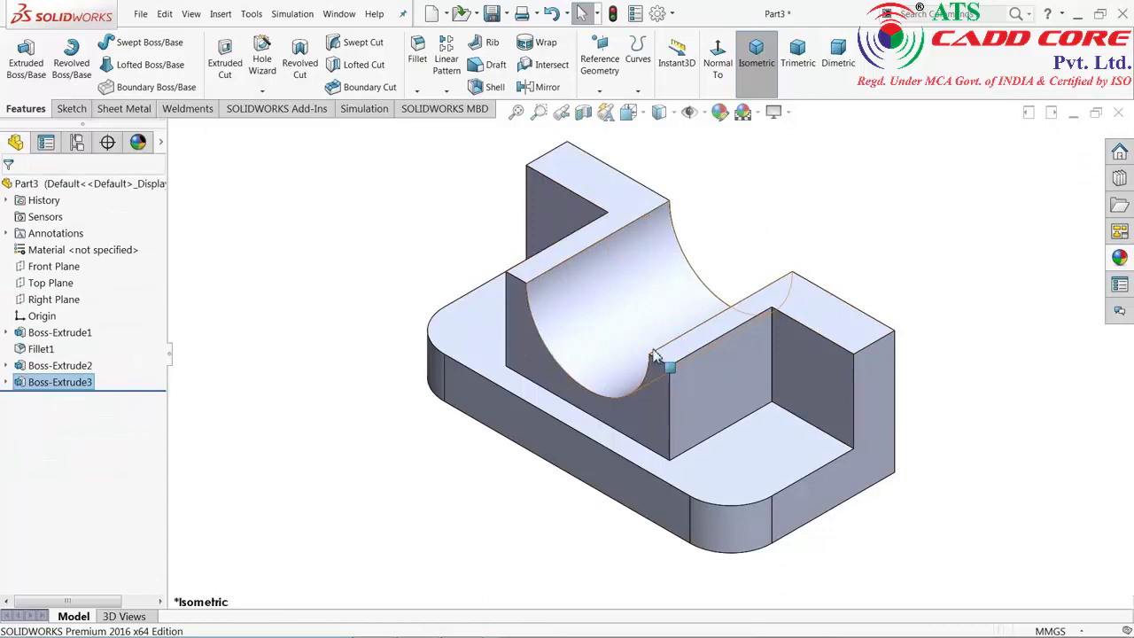
click(1076, 15)
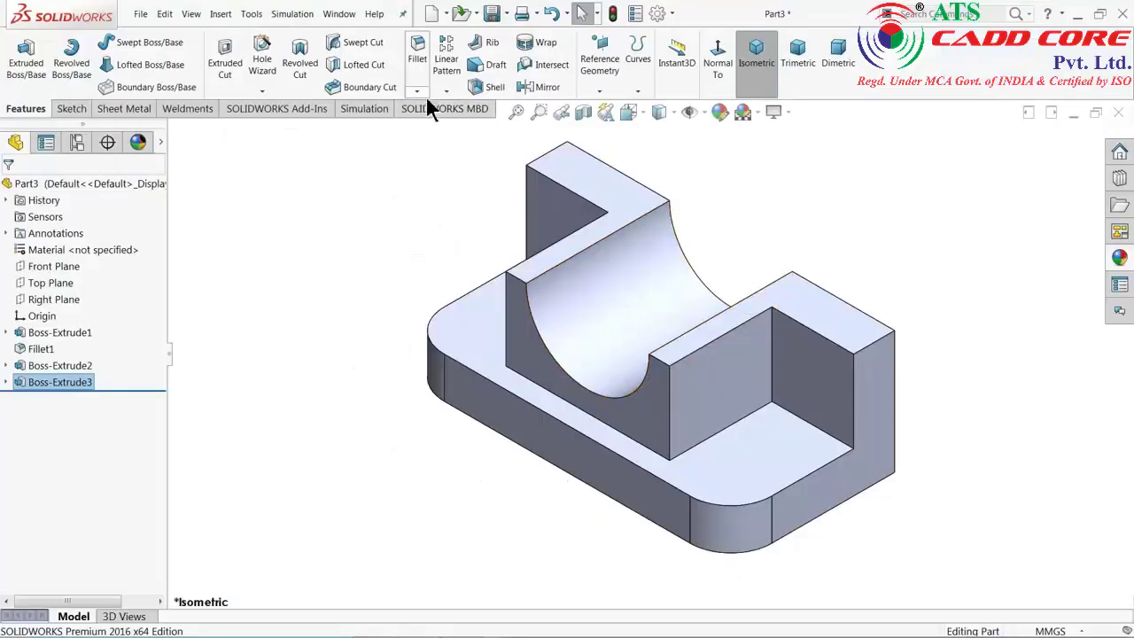
- Apply an 8 mm fillet to the outer top edges of both end lugs
click(420, 78)
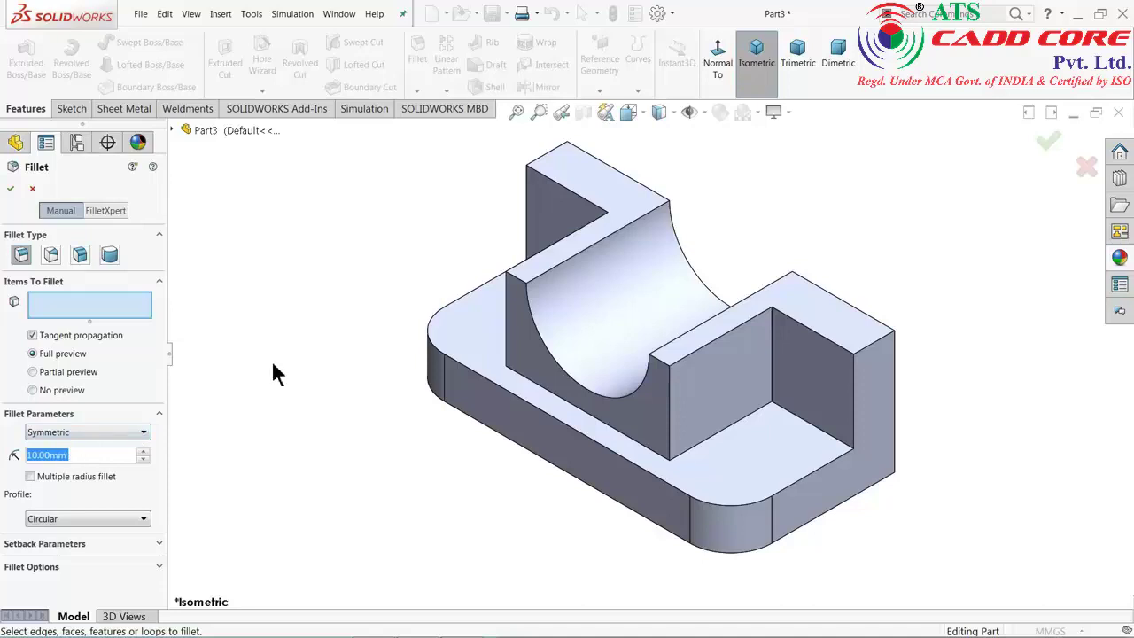
text(8)
key(Return)
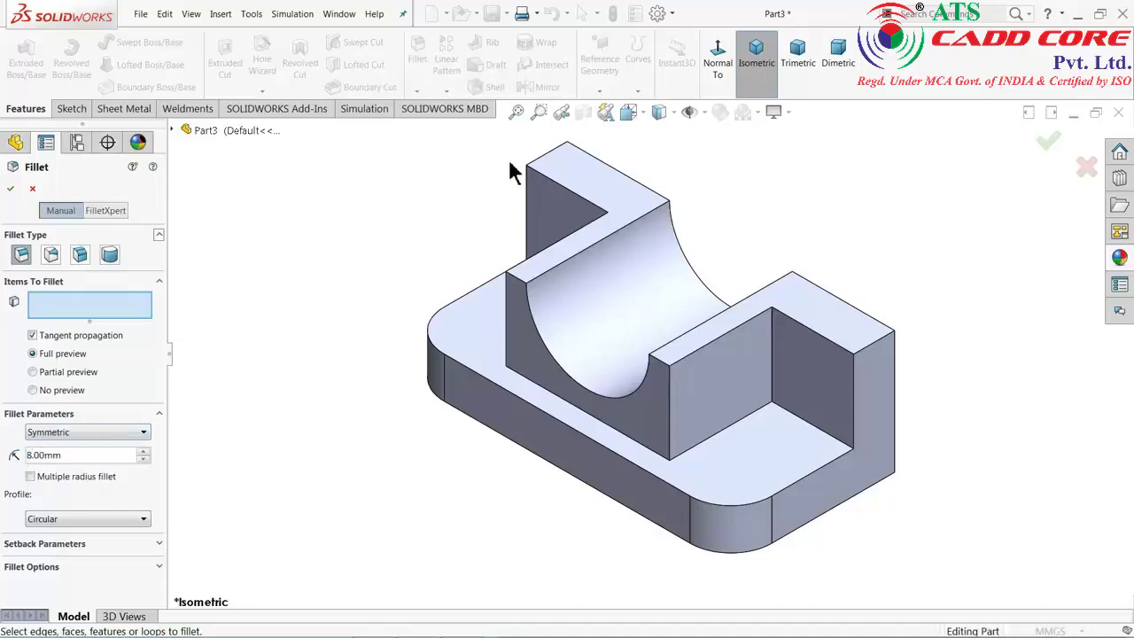
click(540, 165)
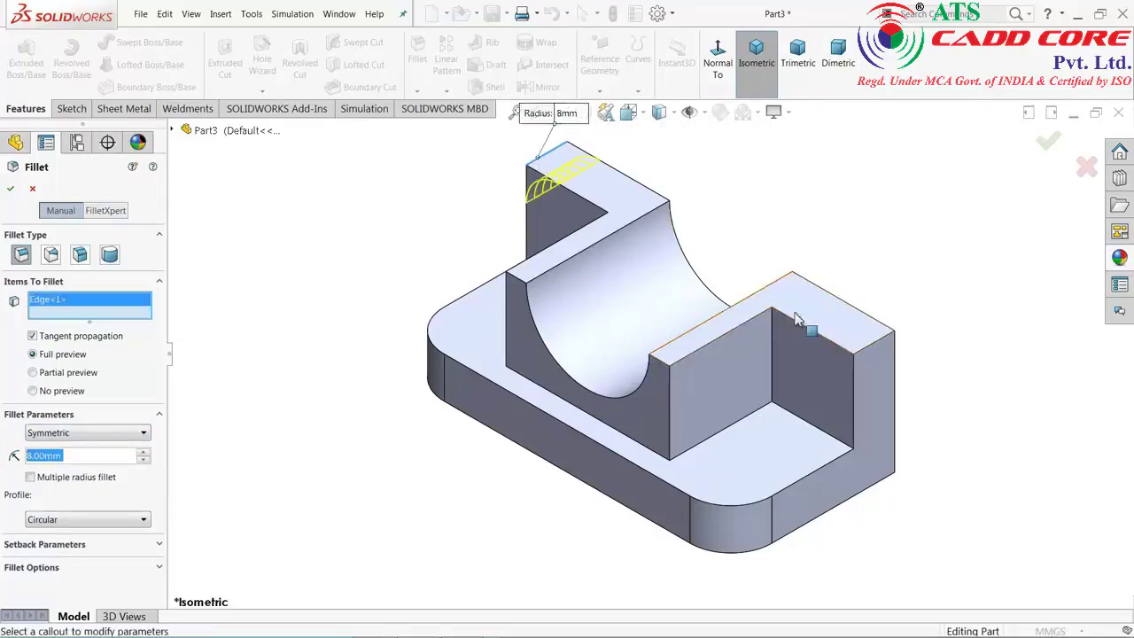
click(880, 349)
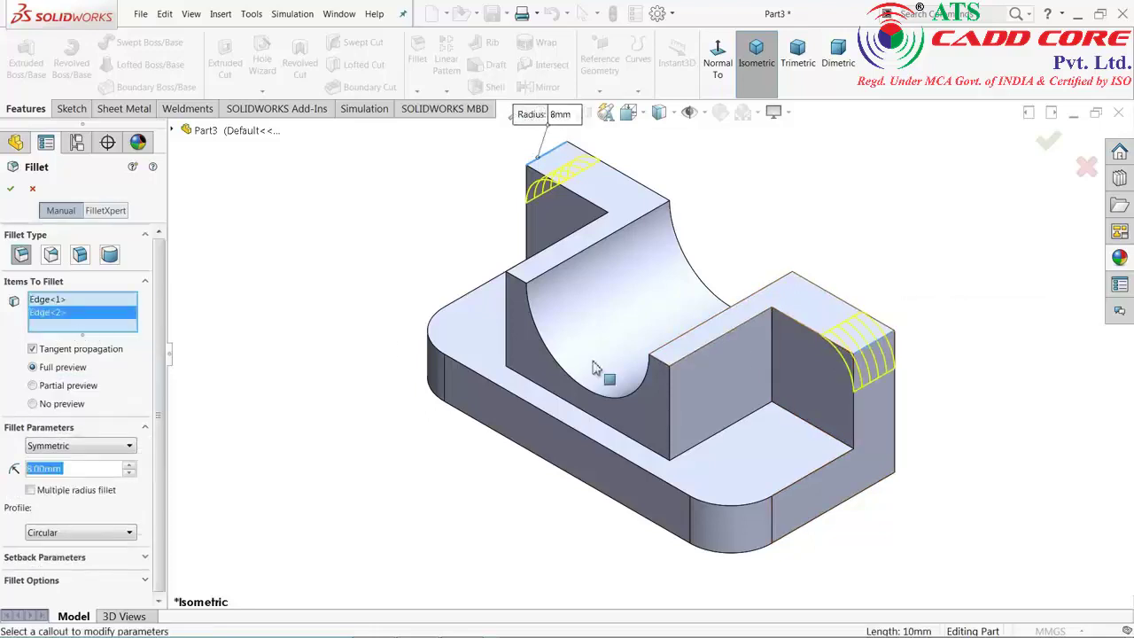
click(12, 188)
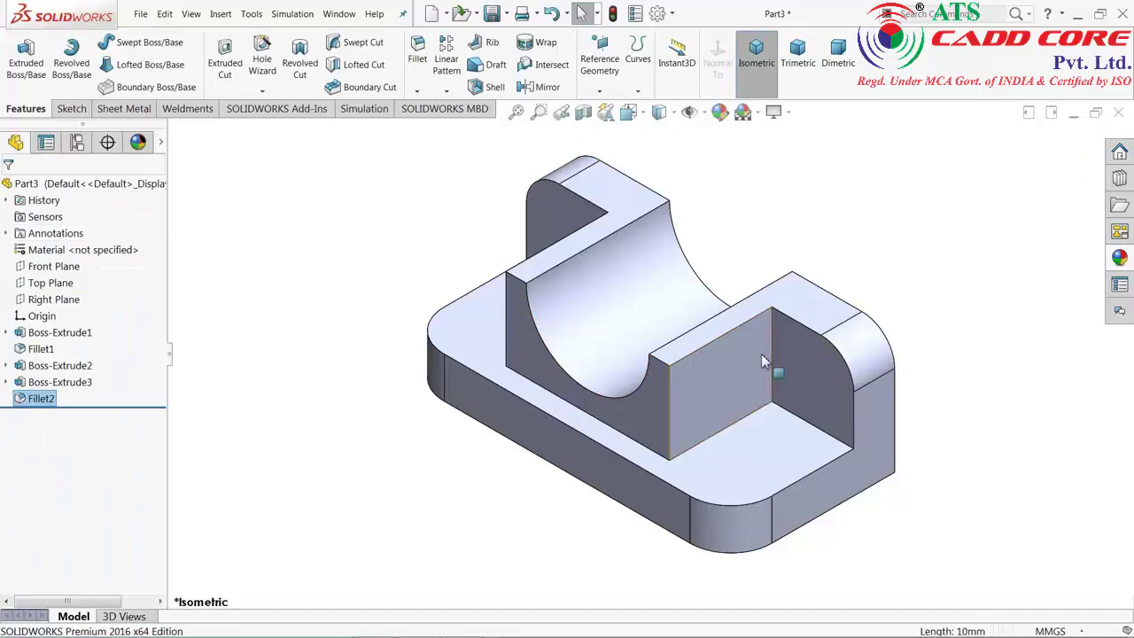
click(810, 360)
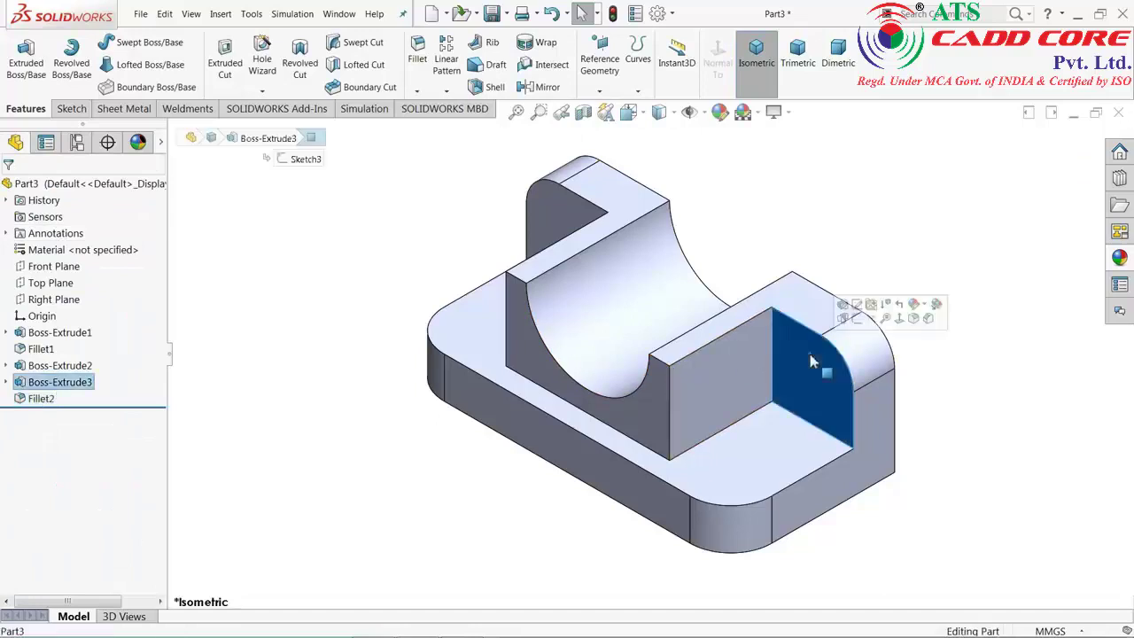
- Sketch two circles on the lug face, centred on the rounded corner arcs
click(860, 315)
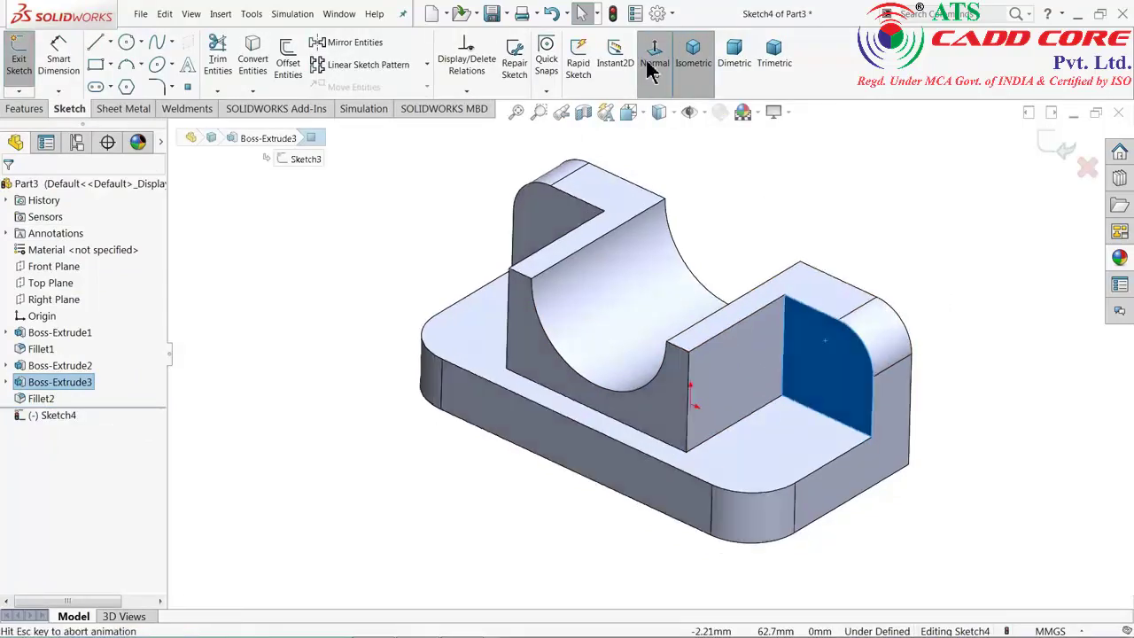
scroll(761, 284, down, 2)
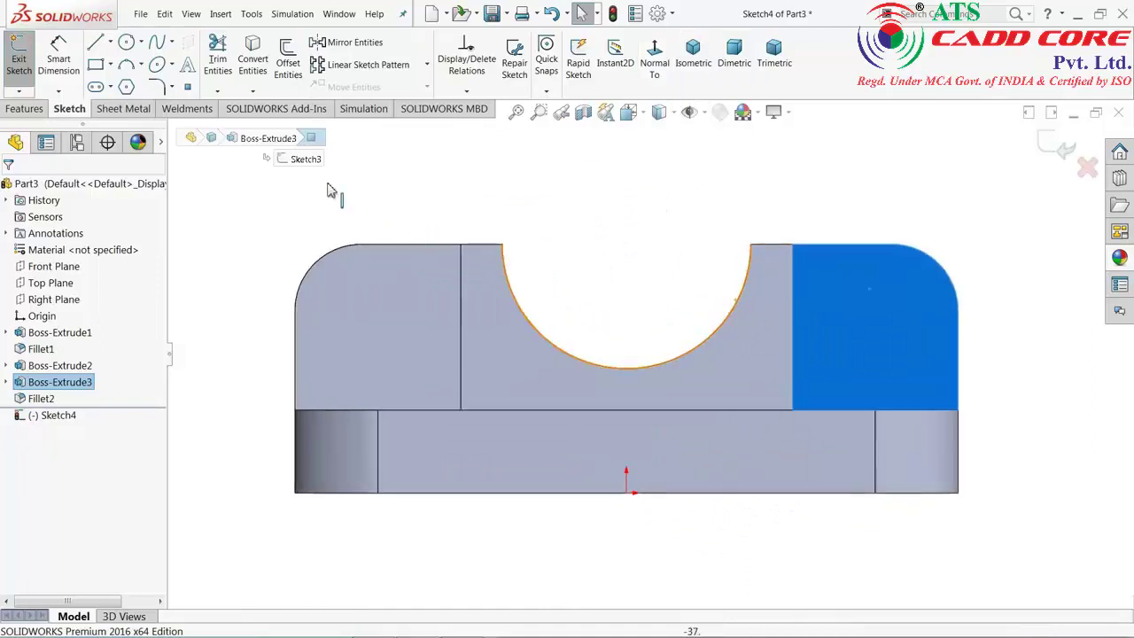
click(126, 41)
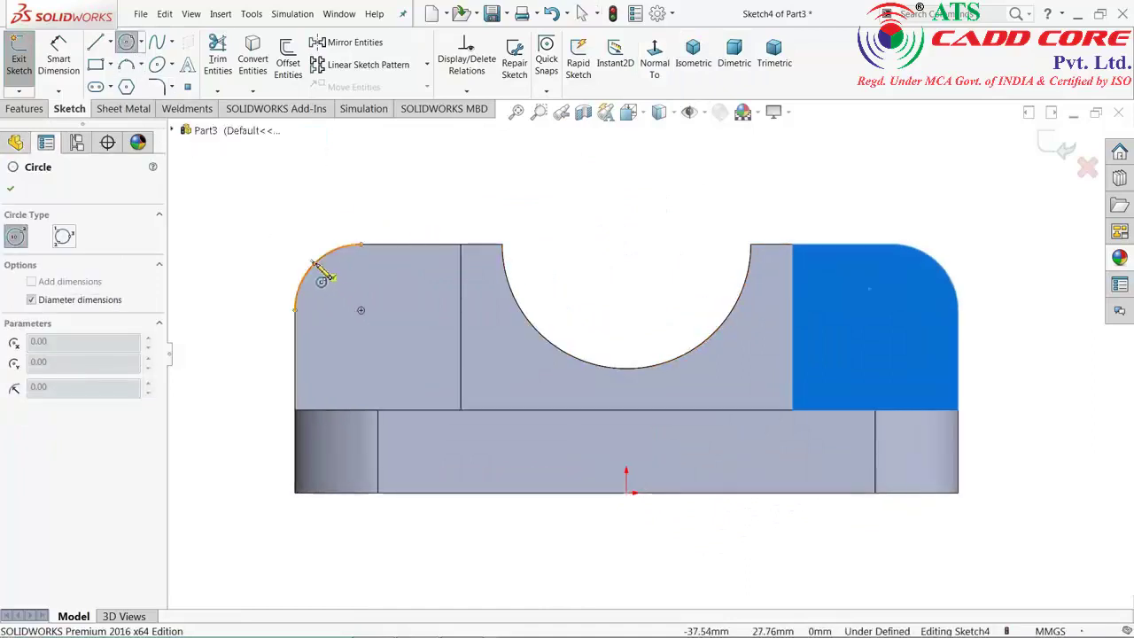
click(360, 311)
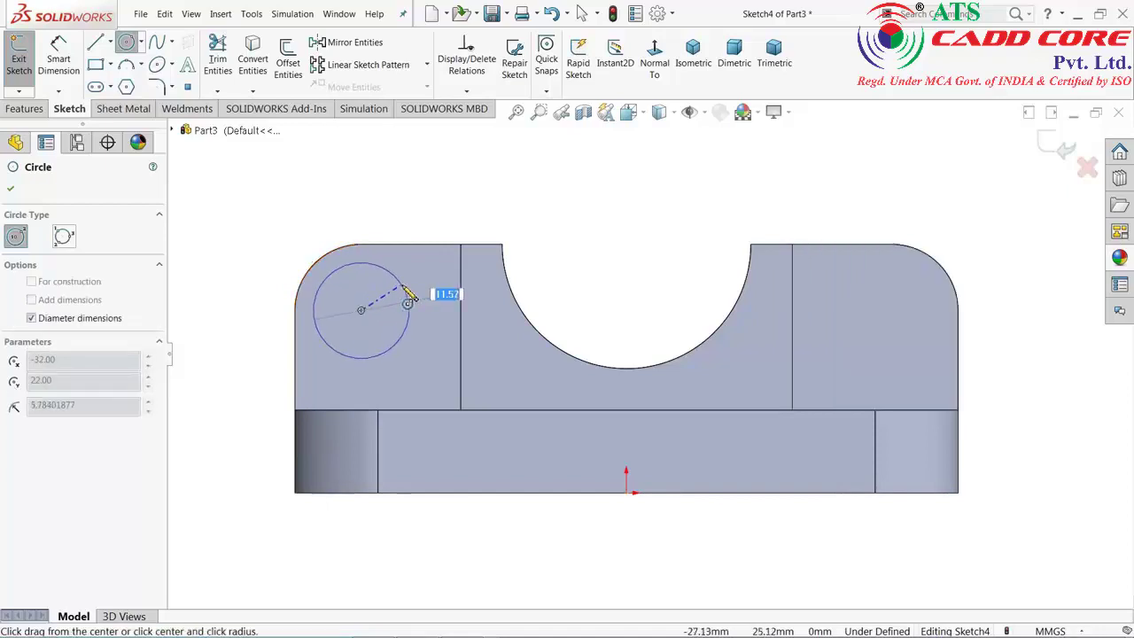
click(409, 310)
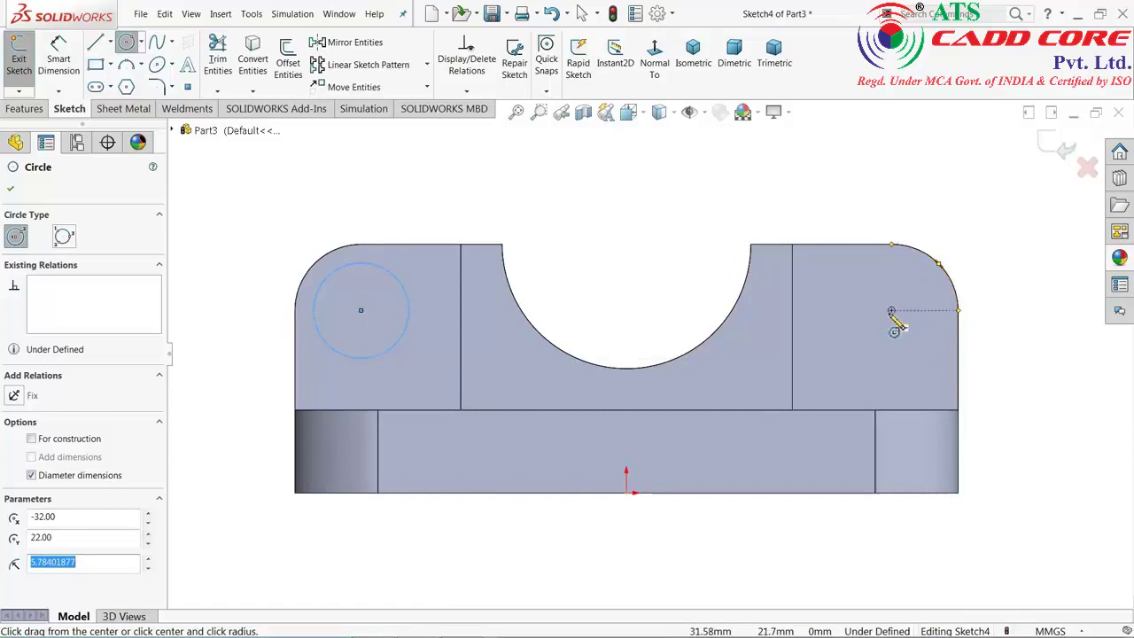
click(891, 310)
click(924, 277)
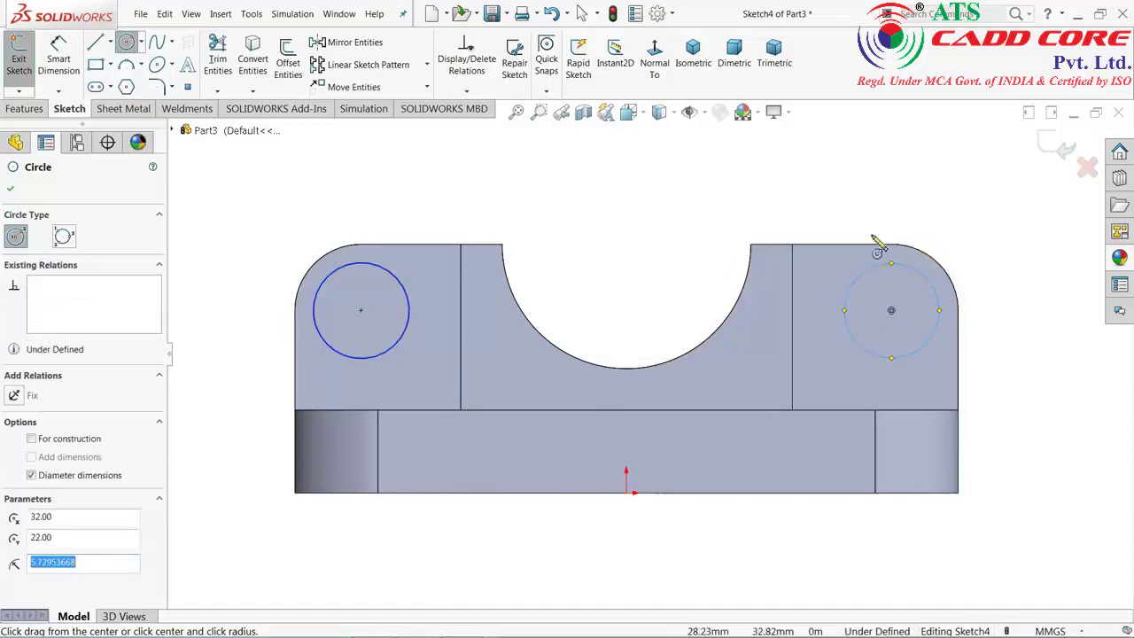
right_click(875, 213)
click(903, 203)
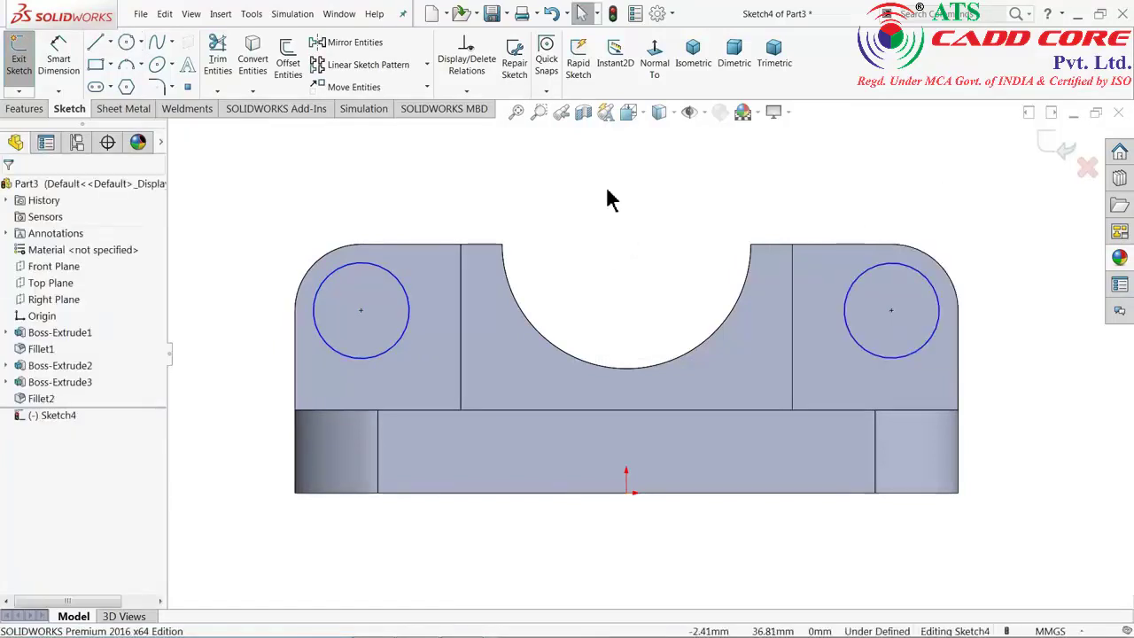
- Dimension the left circle to an 8 mm diameter
click(71, 75)
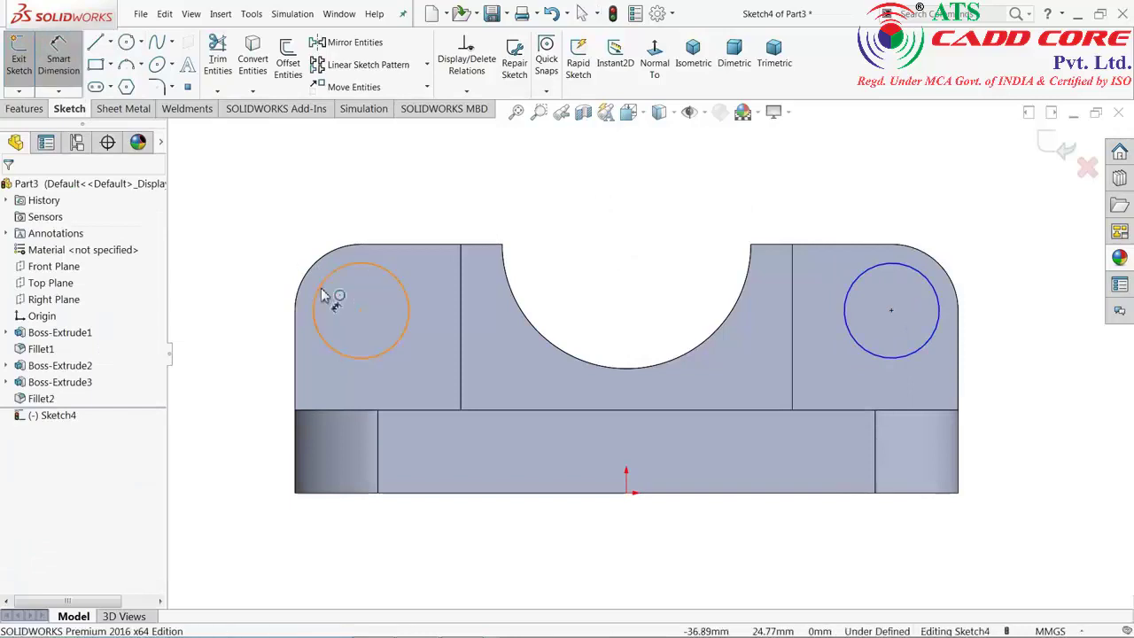
click(263, 303)
click(234, 310)
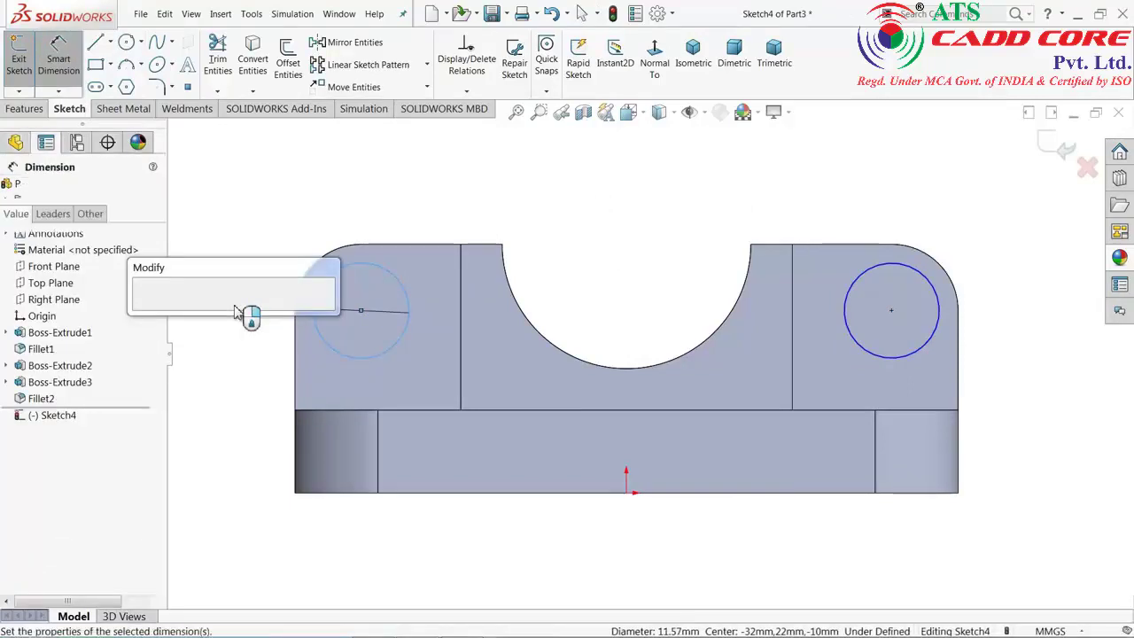
text(8)
key(Return)
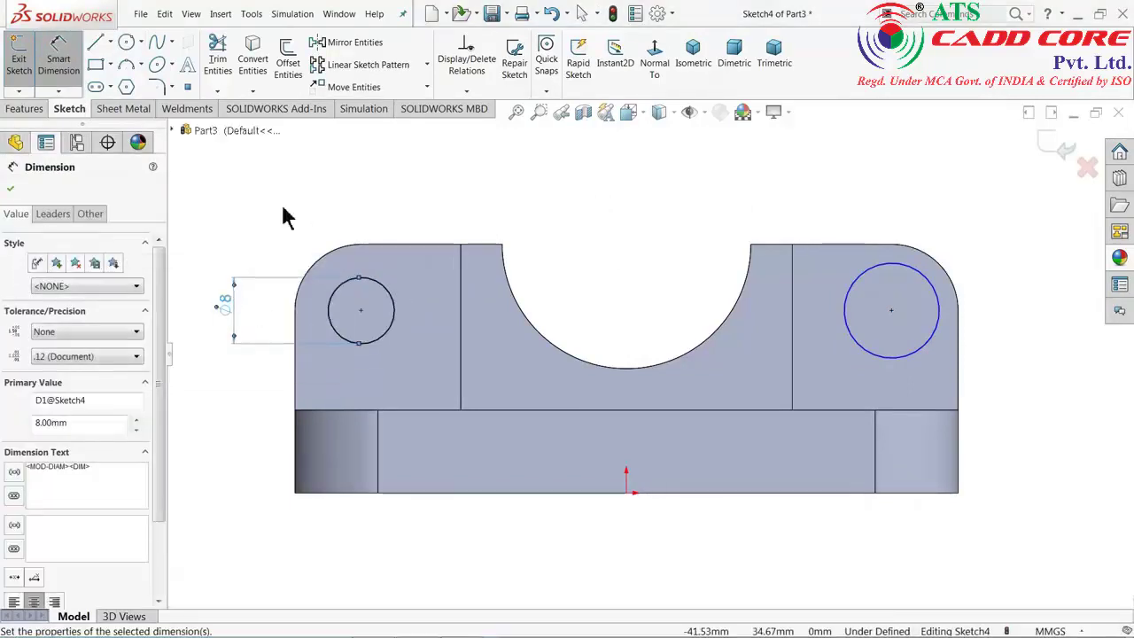
right_click(283, 212)
click(316, 248)
- Add an Equal relation between the two circles
drag(962, 213, 299, 329)
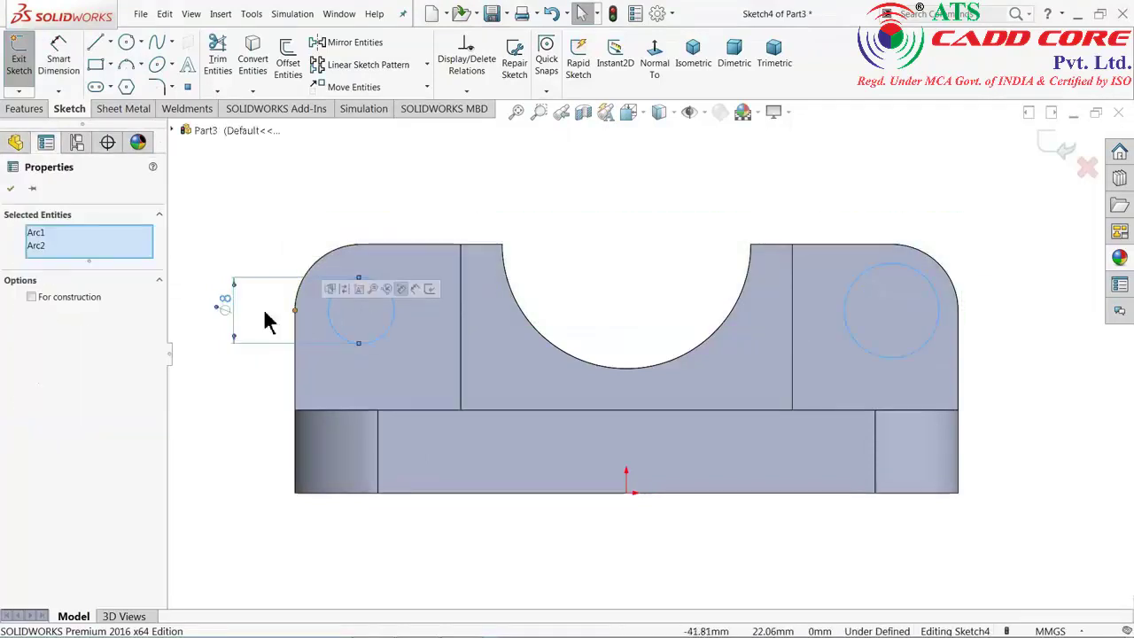
click(283, 193)
drag(934, 203, 317, 317)
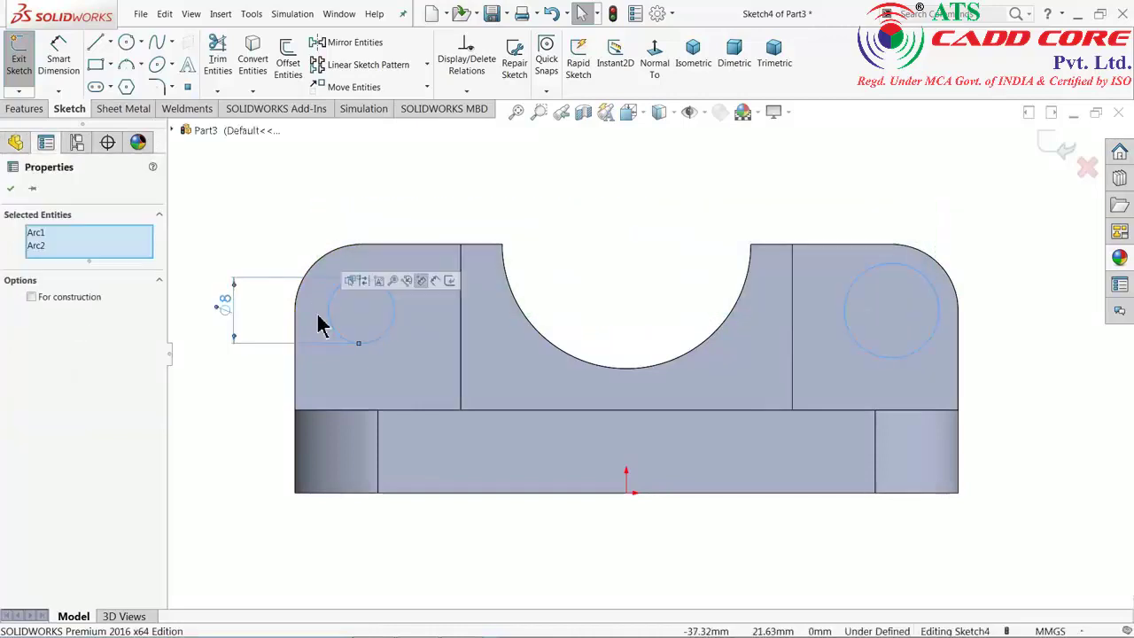
click(321, 210)
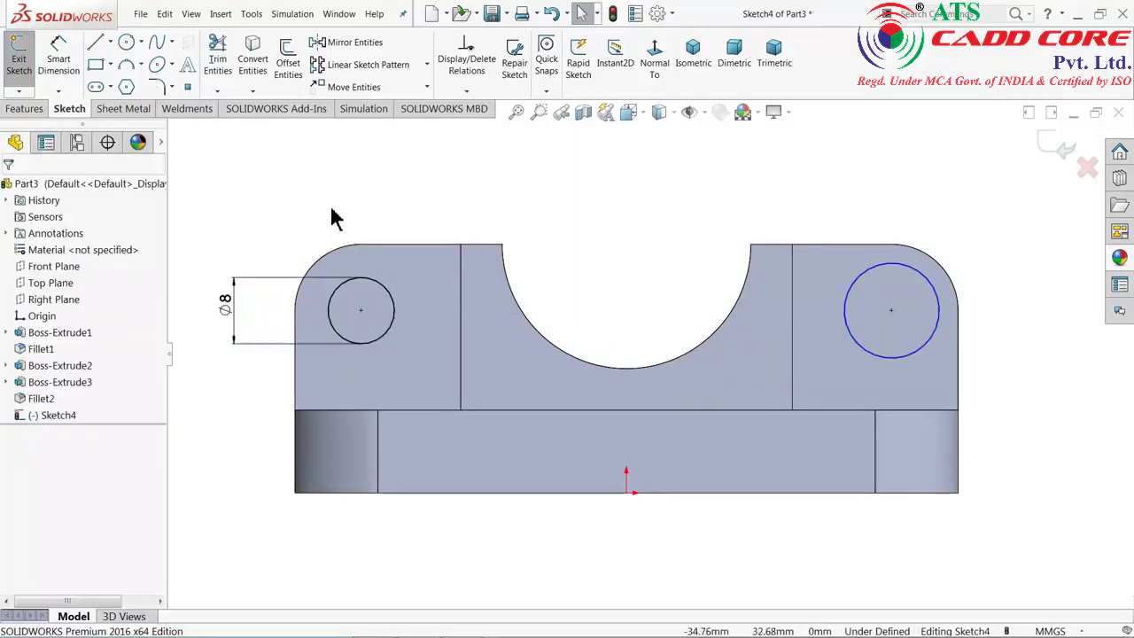
click(387, 338)
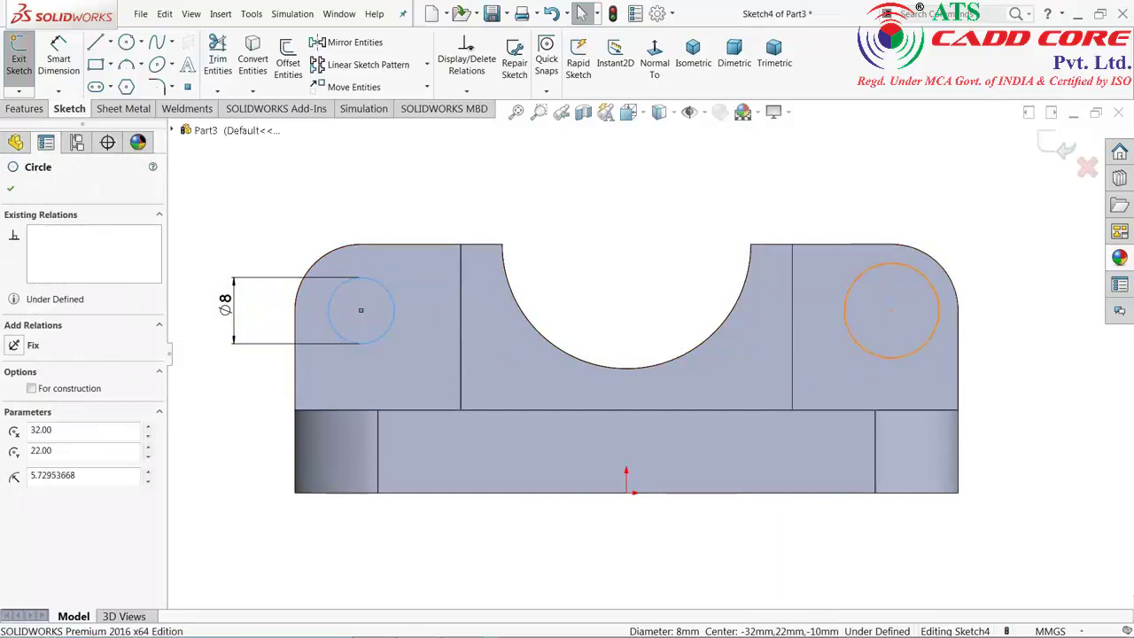
ctrl+click(868, 350)
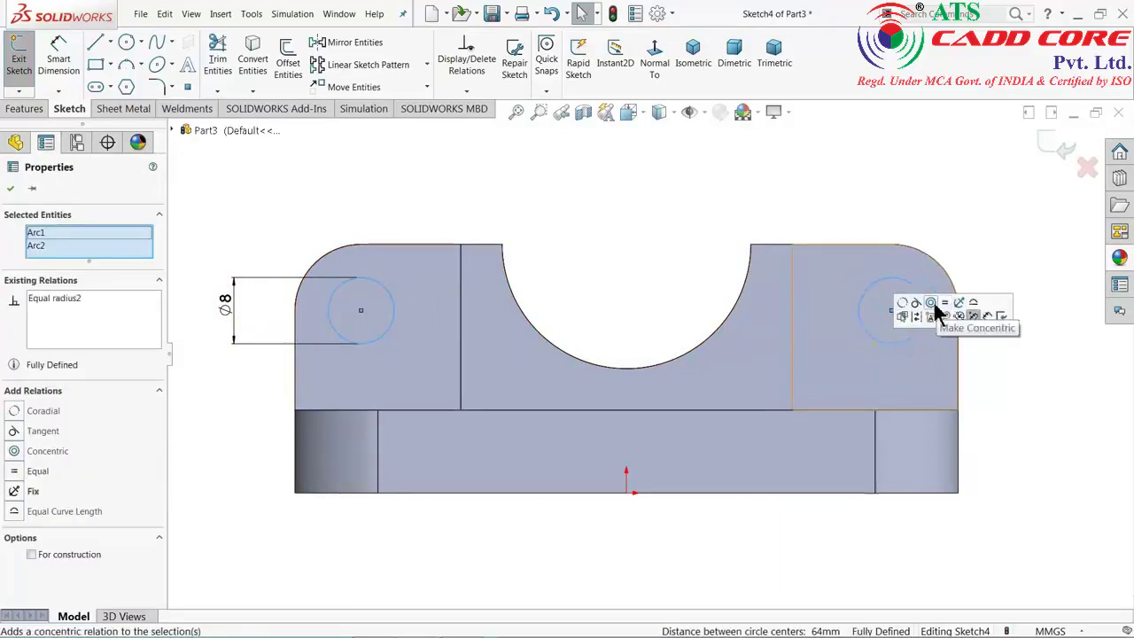
click(868, 218)
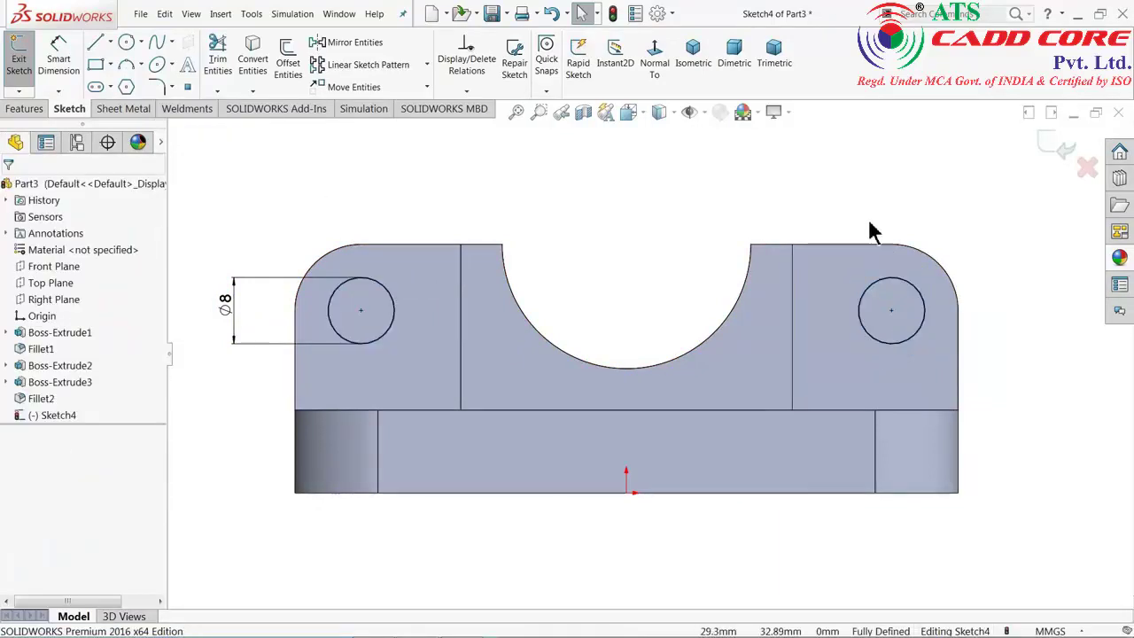
- Start an extruded cut of the lug circles, trying blind depths from 10 to 30 mm
click(687, 65)
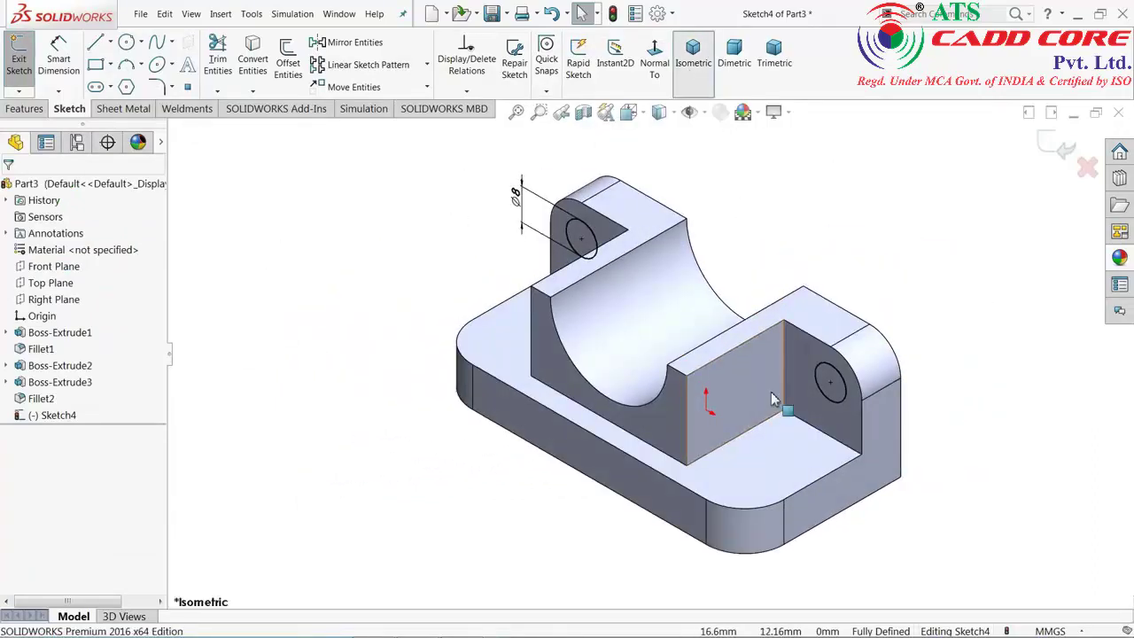
scroll(771, 393, down, 2)
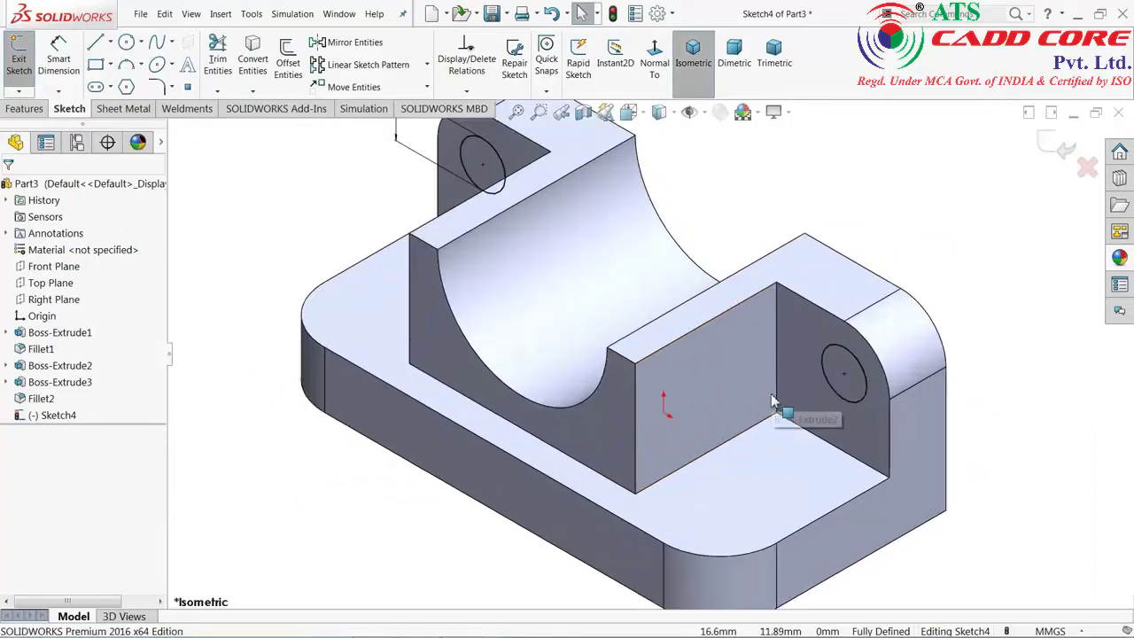
click(31, 113)
click(225, 62)
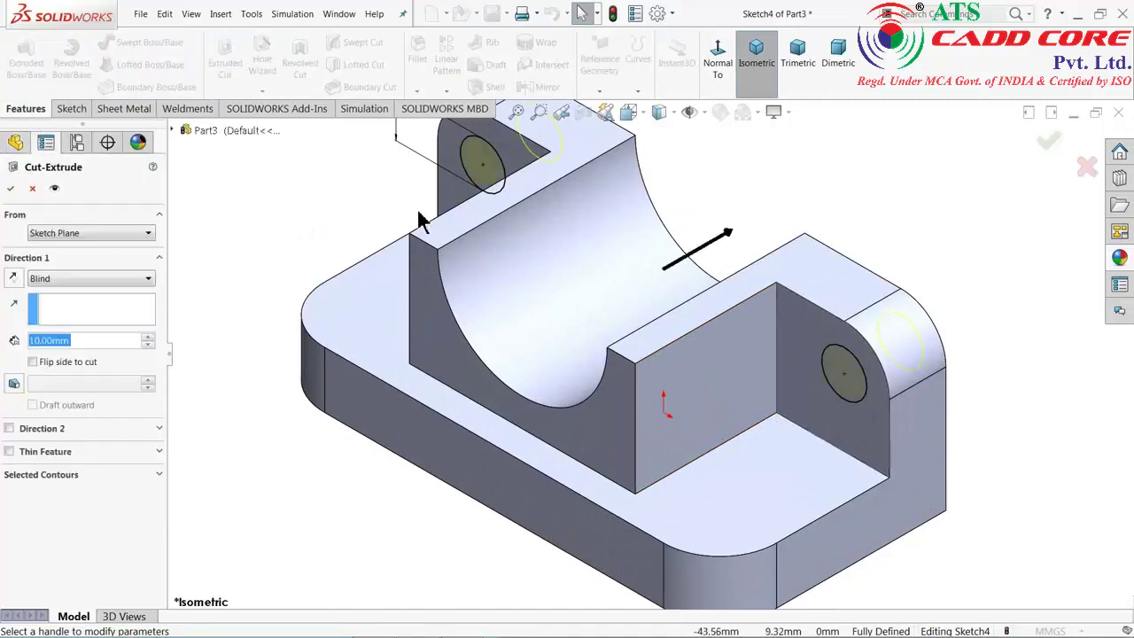
scroll(562, 260, up, 2)
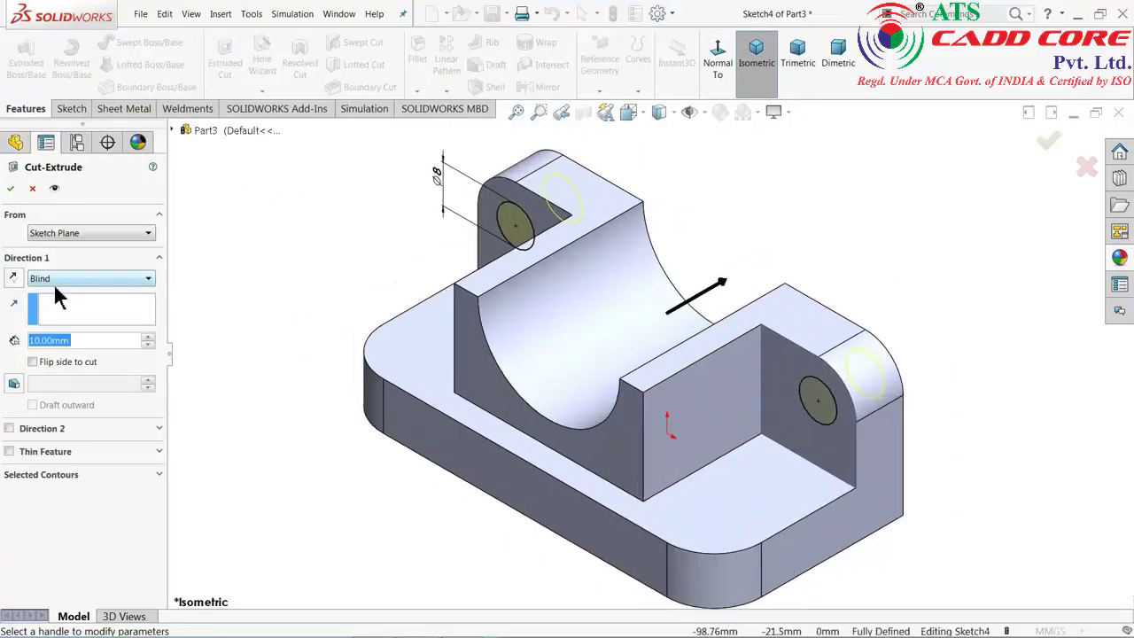
click(53, 280)
click(53, 285)
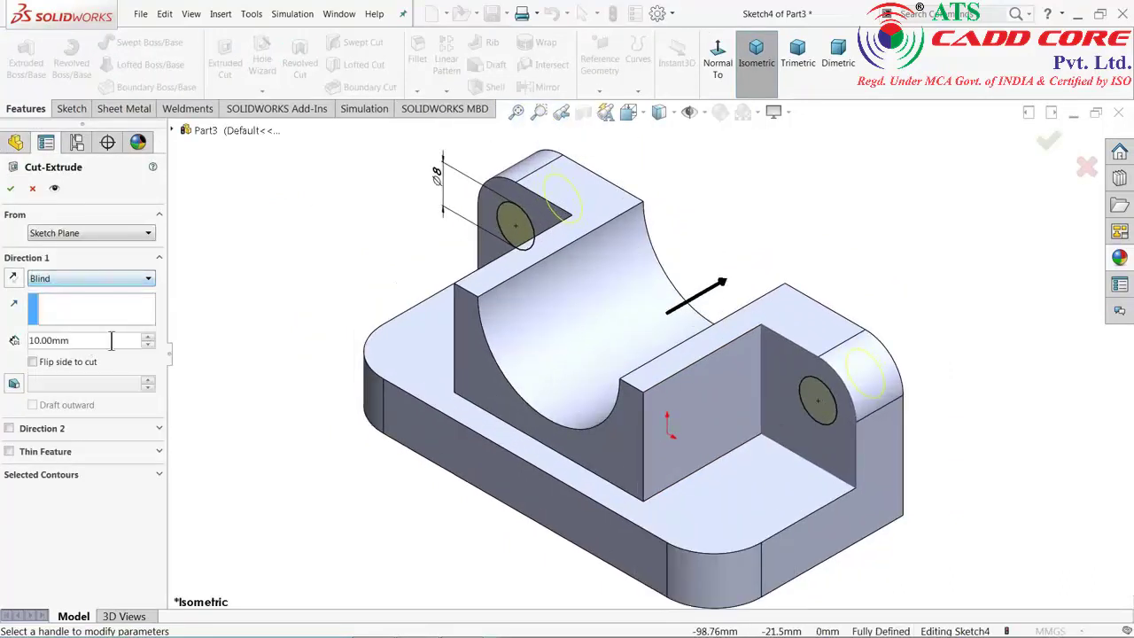
click(147, 338)
click(147, 338)
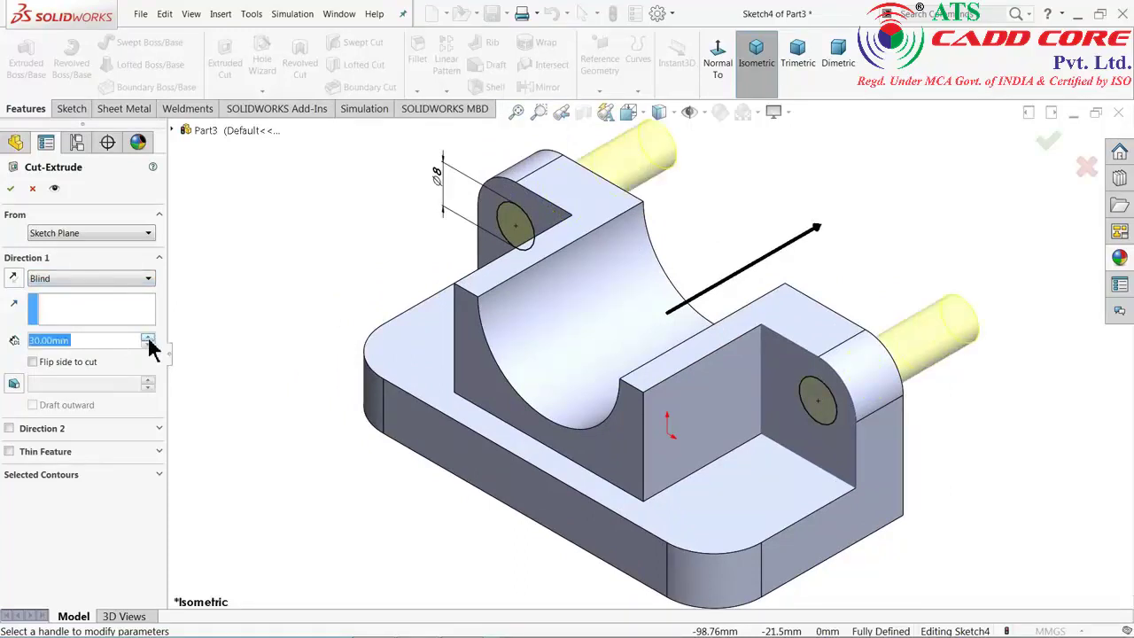
click(148, 349)
click(149, 349)
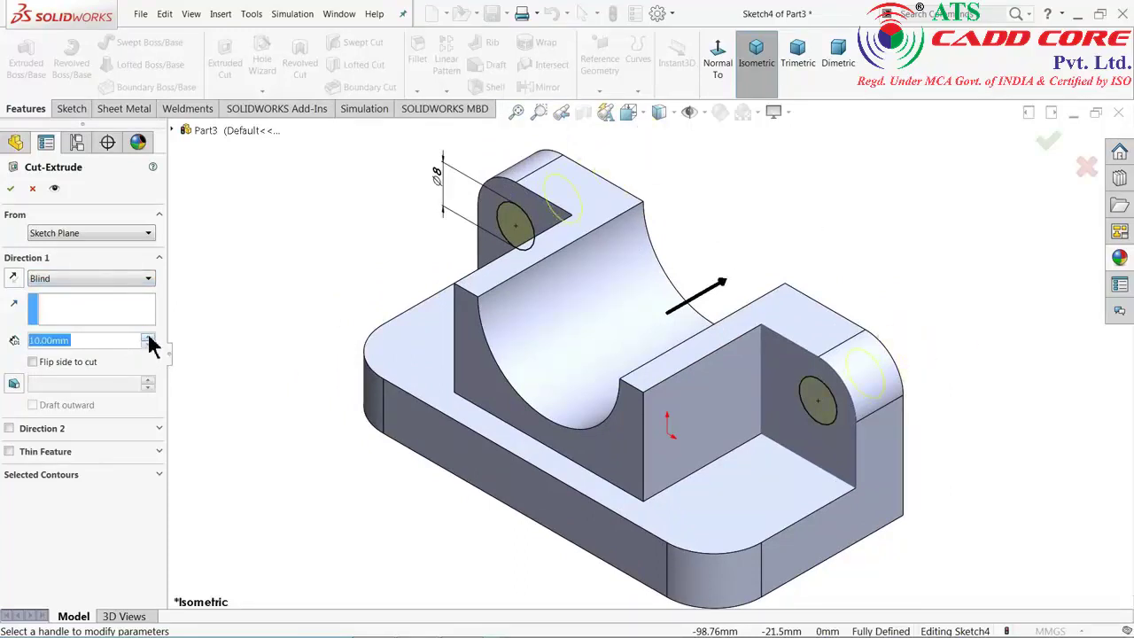
click(148, 338)
- Set the cut's end condition to Up To Surface at the far lug face and confirm
click(62, 279)
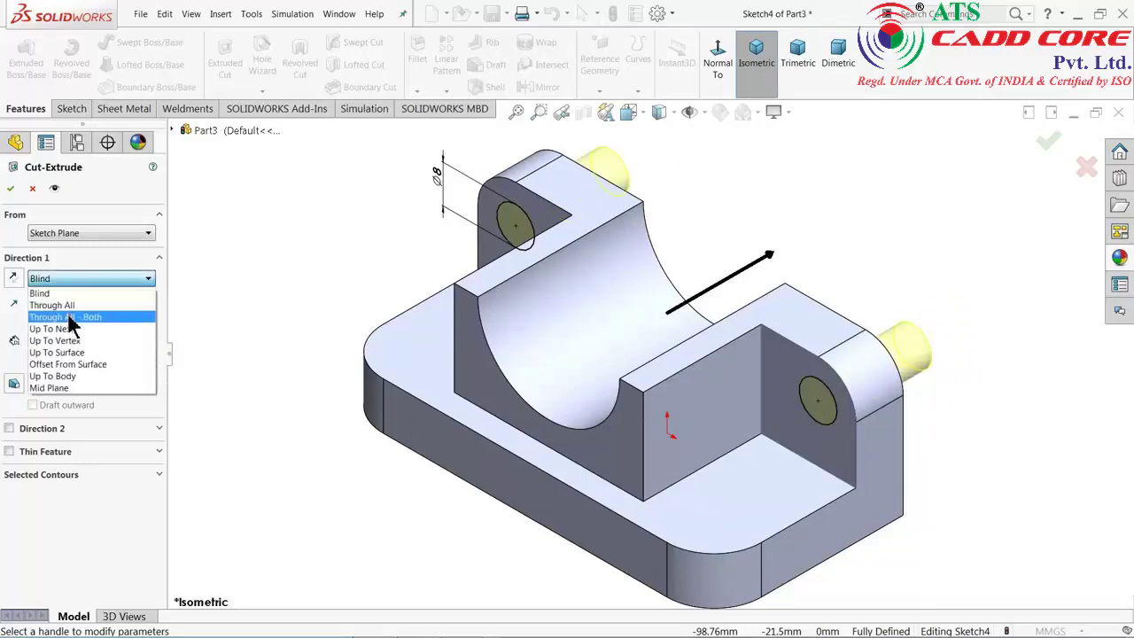
click(72, 305)
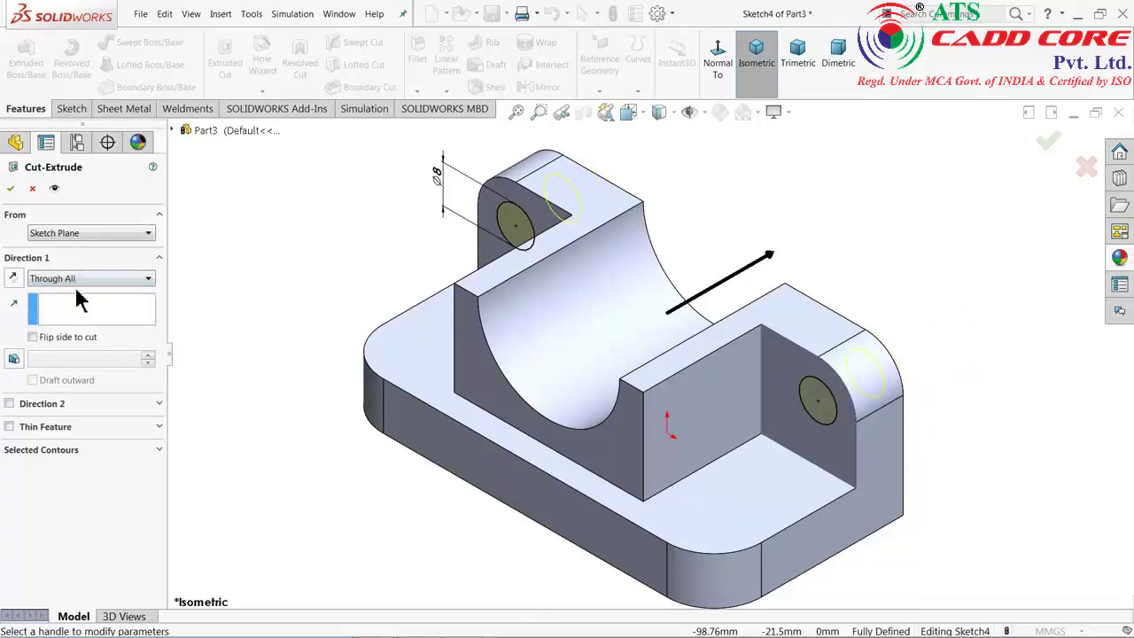
click(80, 279)
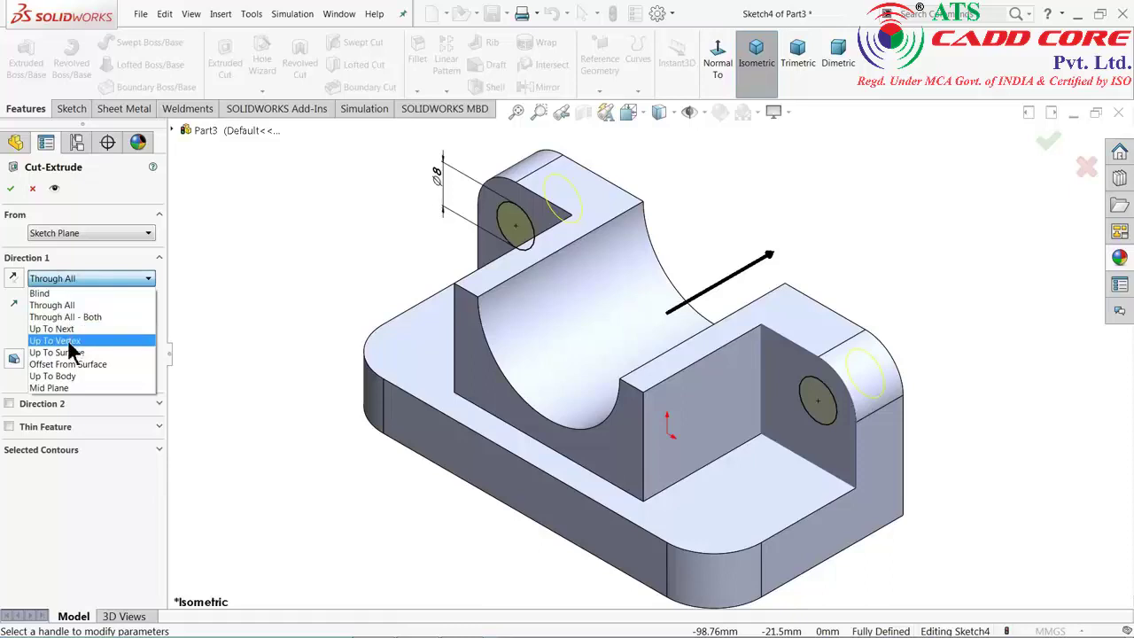
click(69, 329)
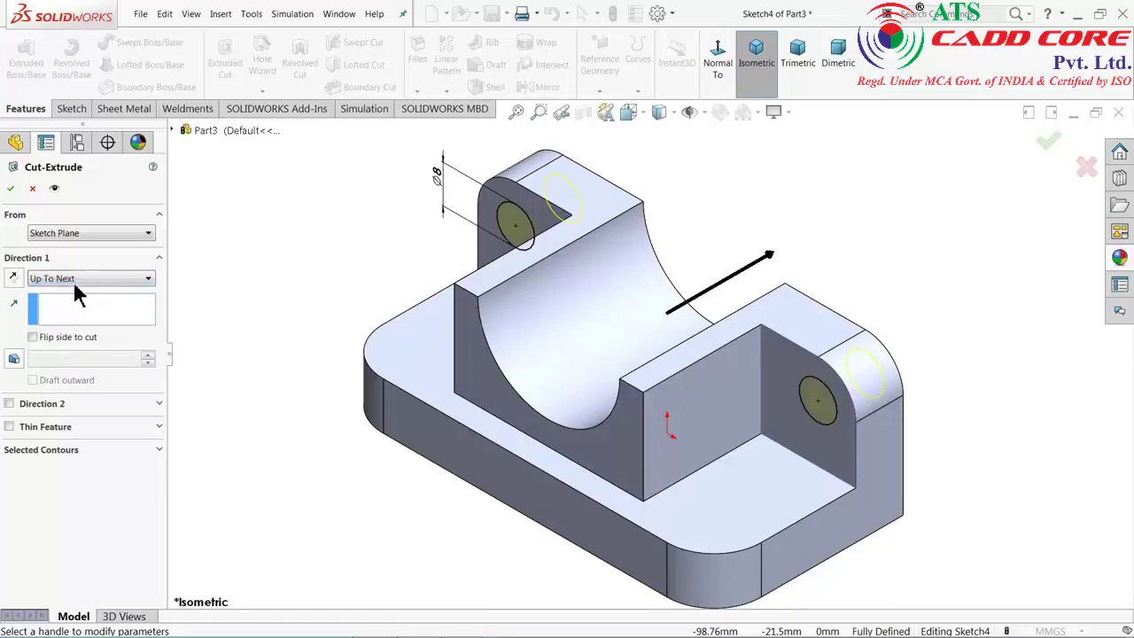
click(75, 283)
click(71, 352)
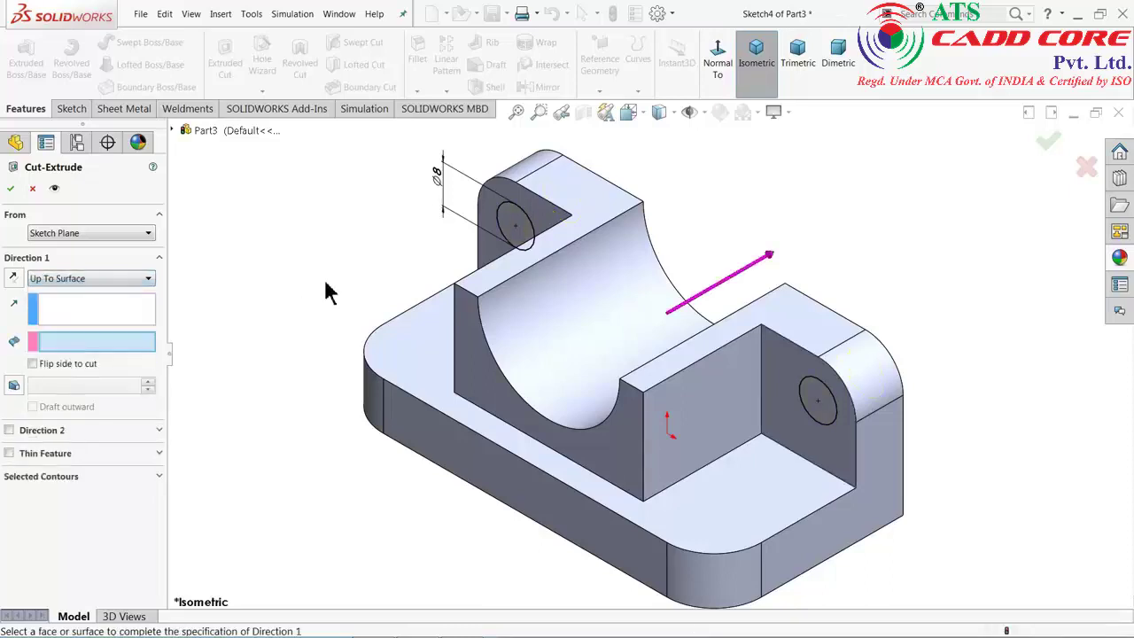
mouse_move(328, 293)
middle_down()
mouse_move(245, 292)
mouse_move(329, 337)
middle_up()
click(656, 373)
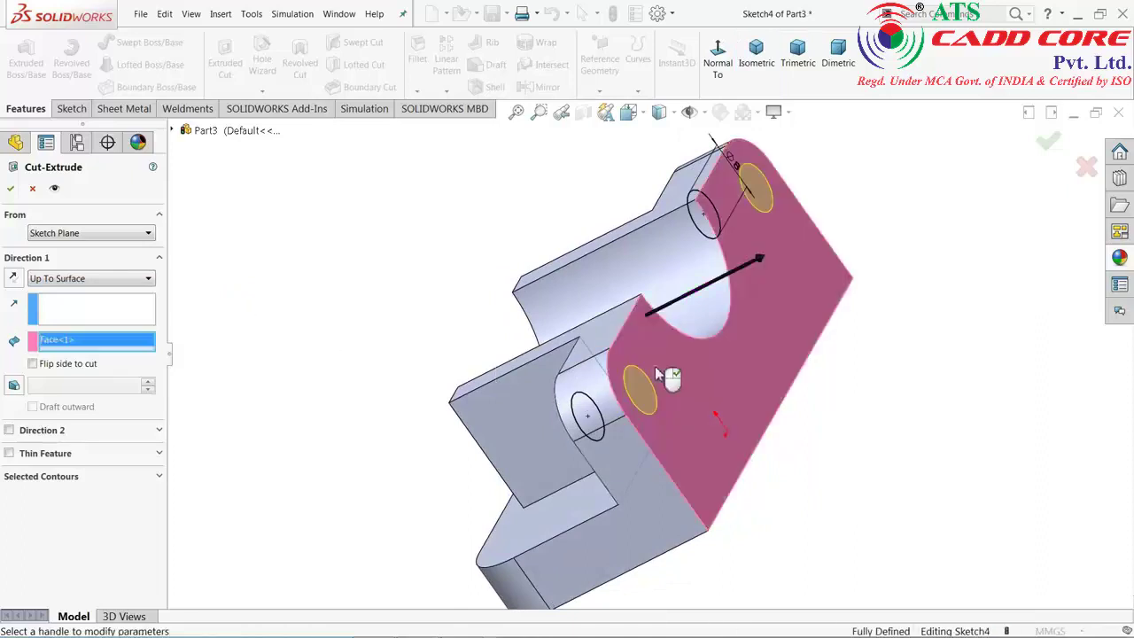
scroll(634, 399, down, 2)
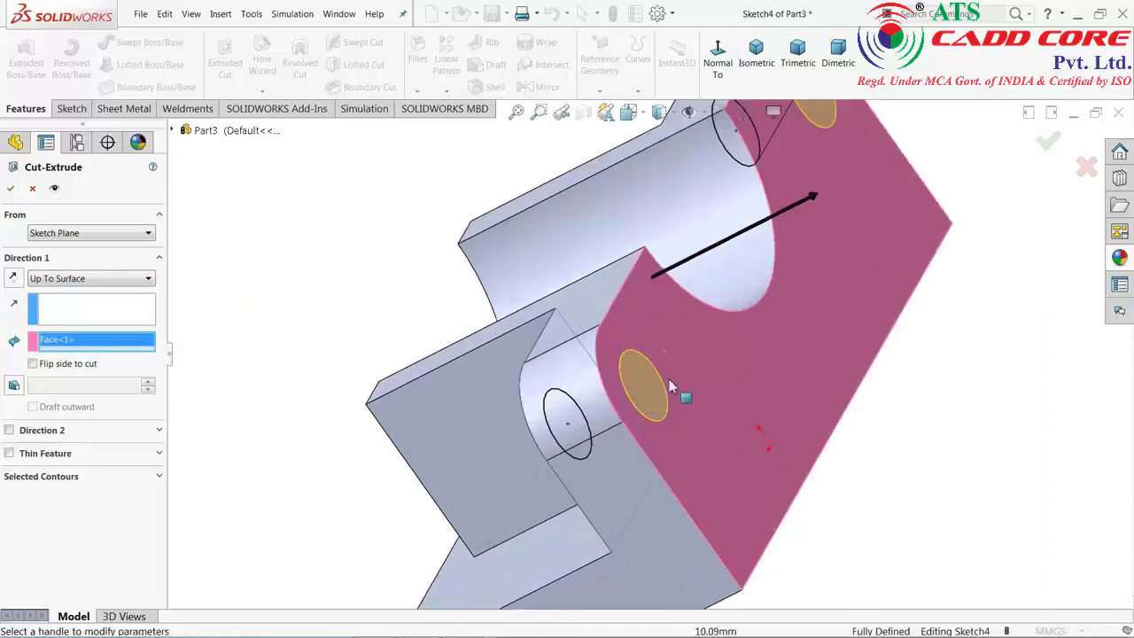
click(9, 188)
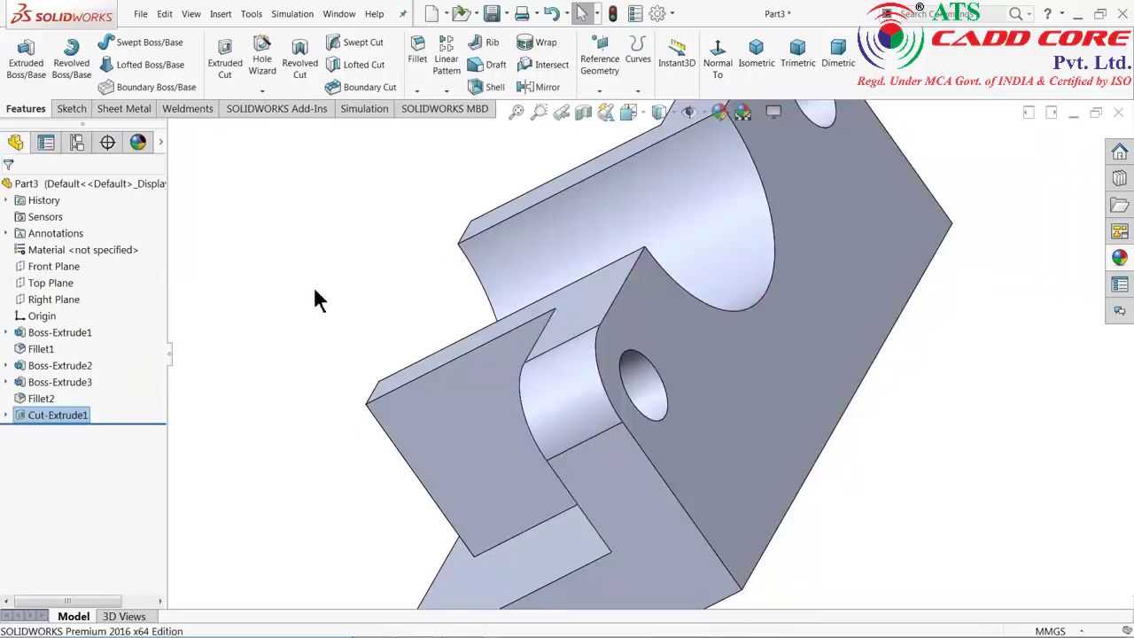
- Start a new sketch on the base plate's top face, viewed straight on
mouse_move(320, 299)
middle_down()
mouse_move(444, 266)
mouse_move(431, 276)
mouse_move(431, 263)
middle_up()
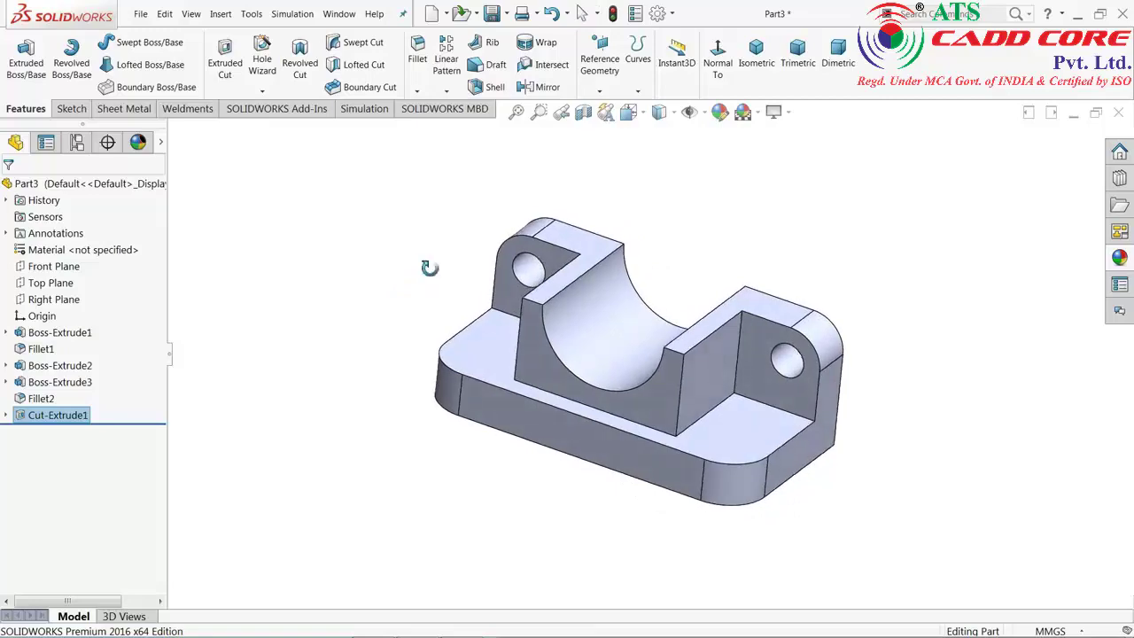
scroll(682, 409, down, 2)
click(778, 472)
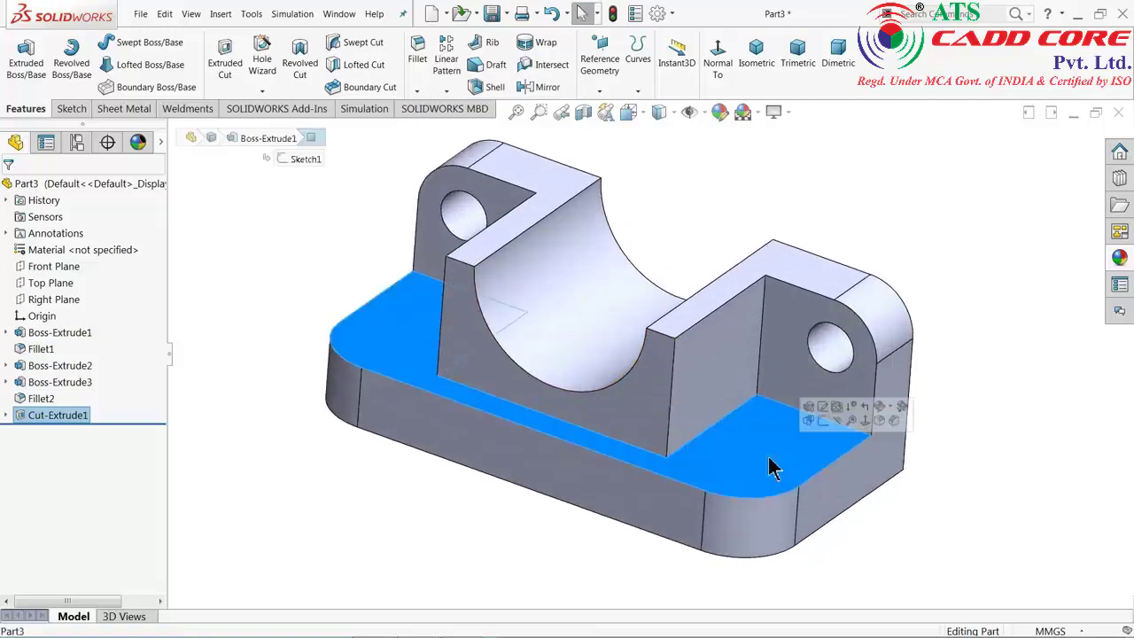
click(824, 427)
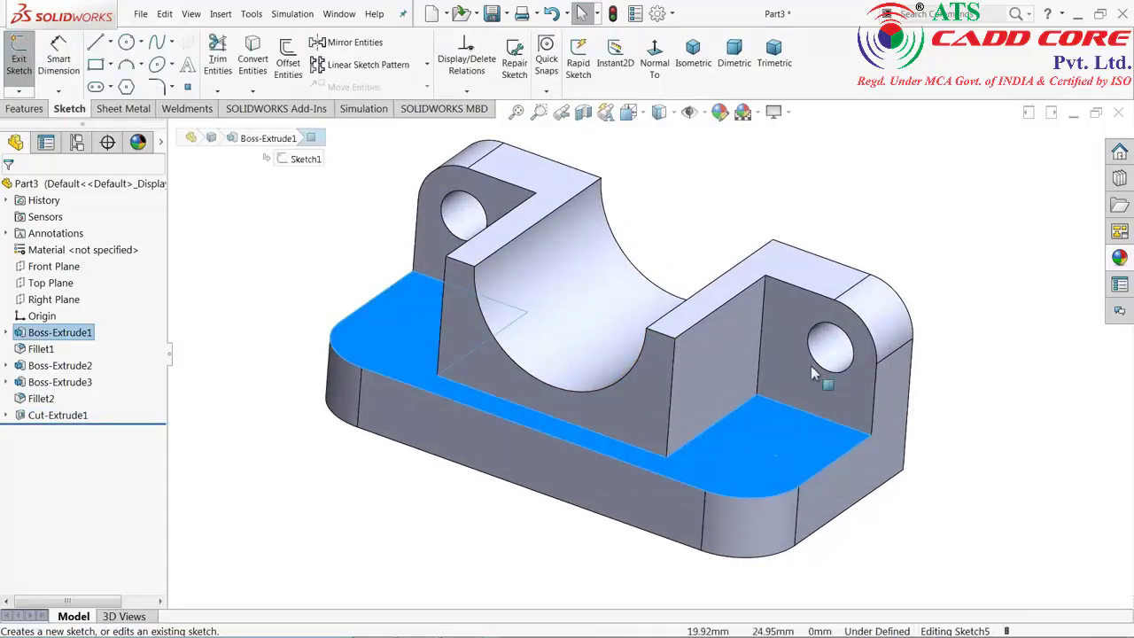
click(653, 69)
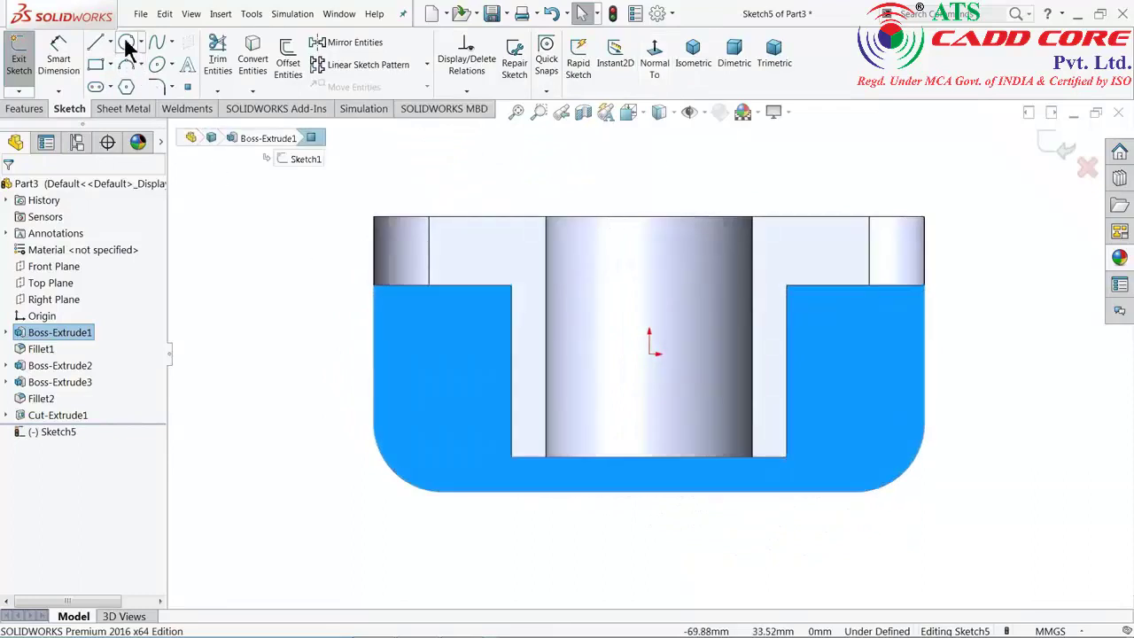
- Draw two circles centred on the base's left and right rounded corners
click(126, 44)
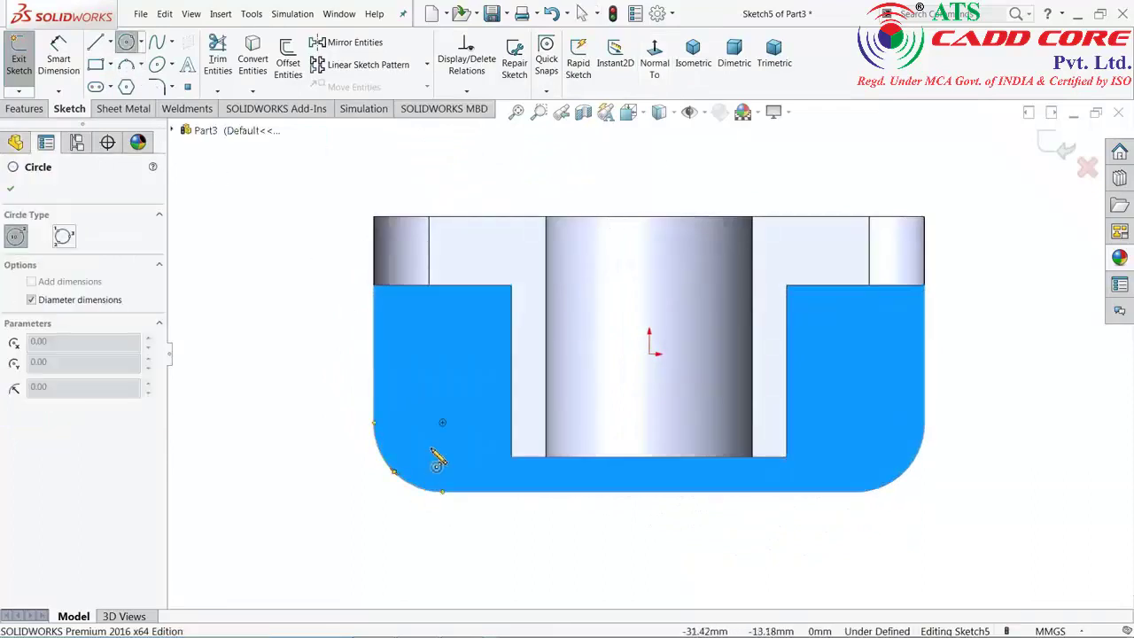
click(442, 422)
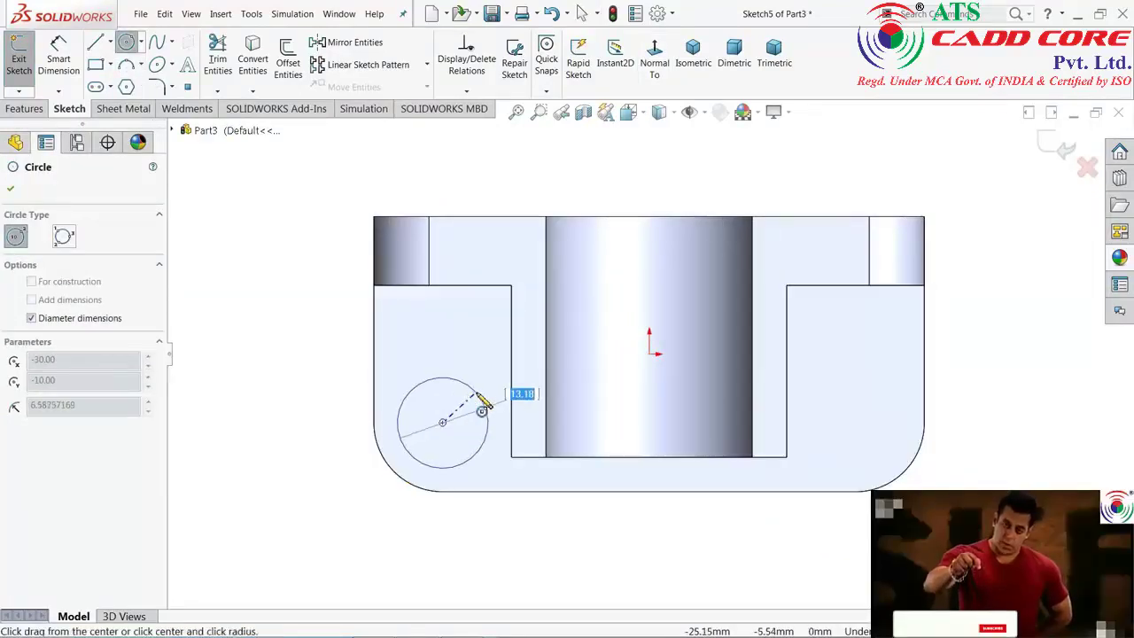
click(481, 410)
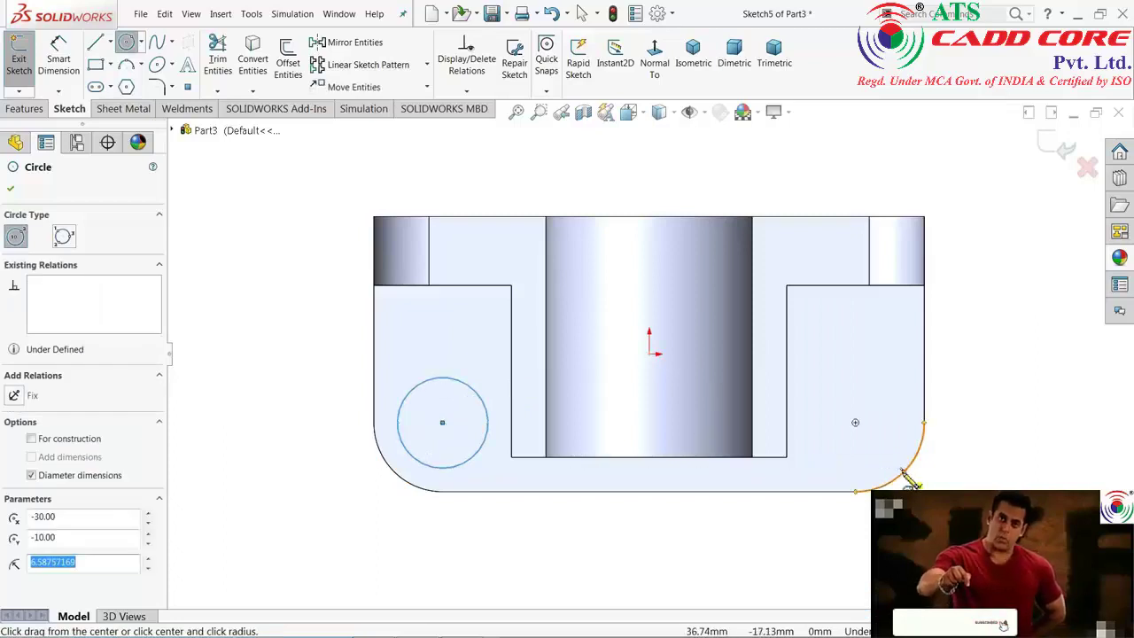
click(855, 422)
click(881, 381)
right_click(1020, 323)
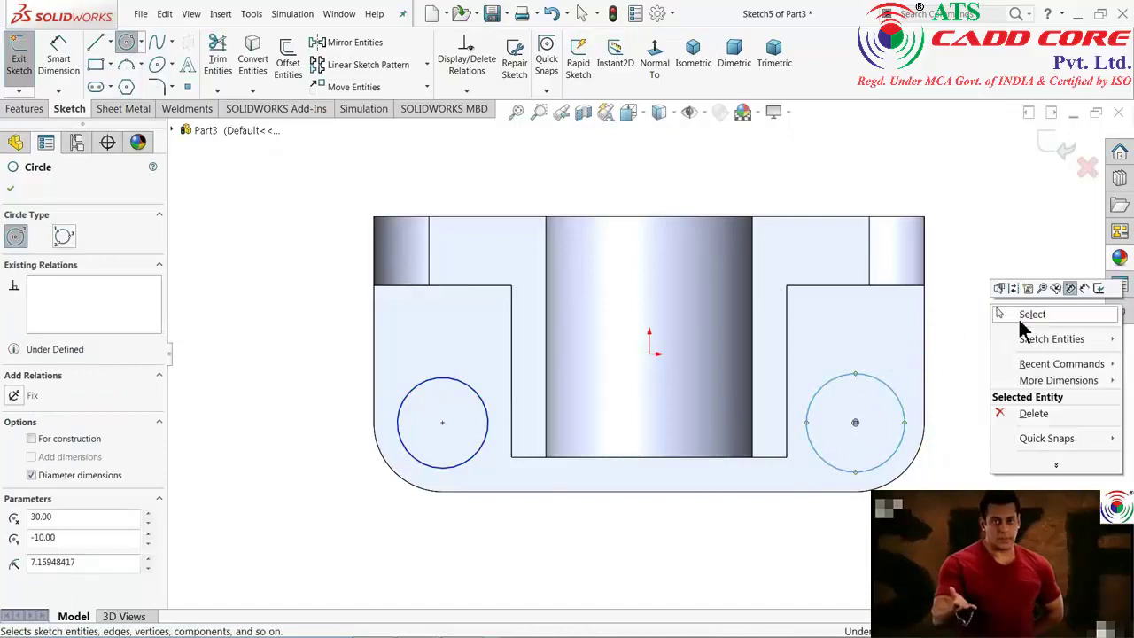
click(1030, 317)
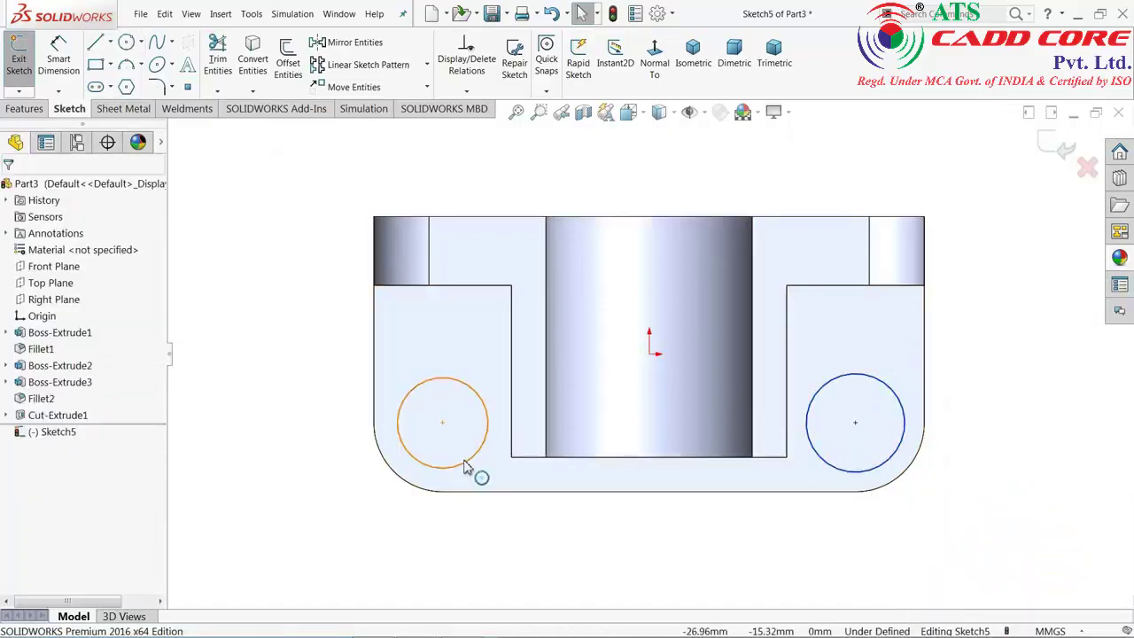
- Make the two circles equal and dimension the left one at 8 mm diameter
drag(995, 334, 368, 448)
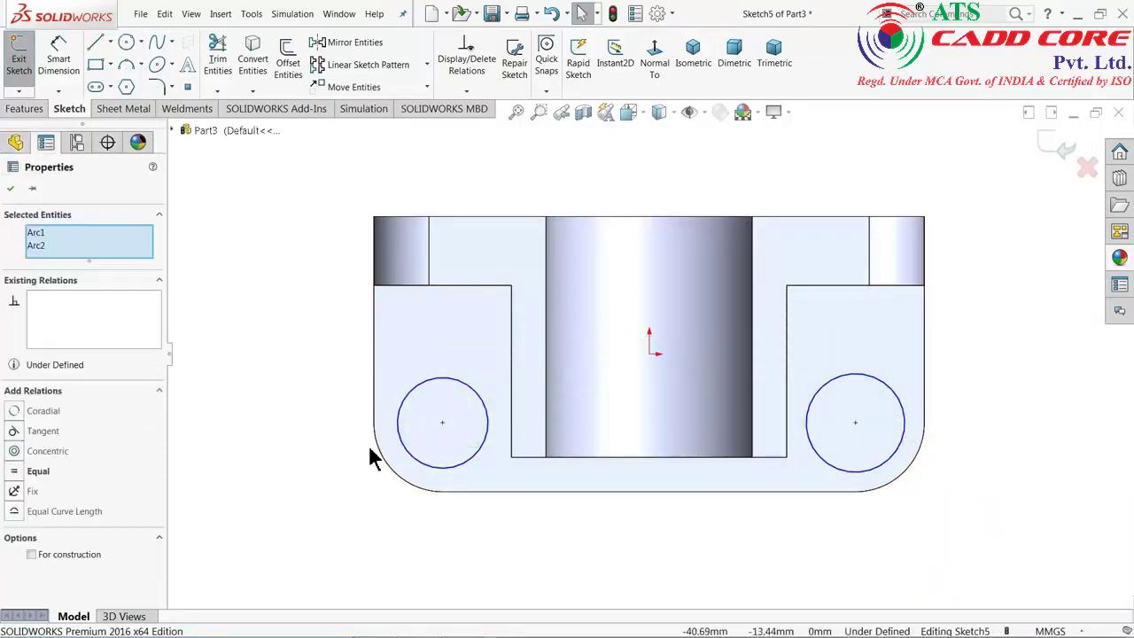
click(446, 398)
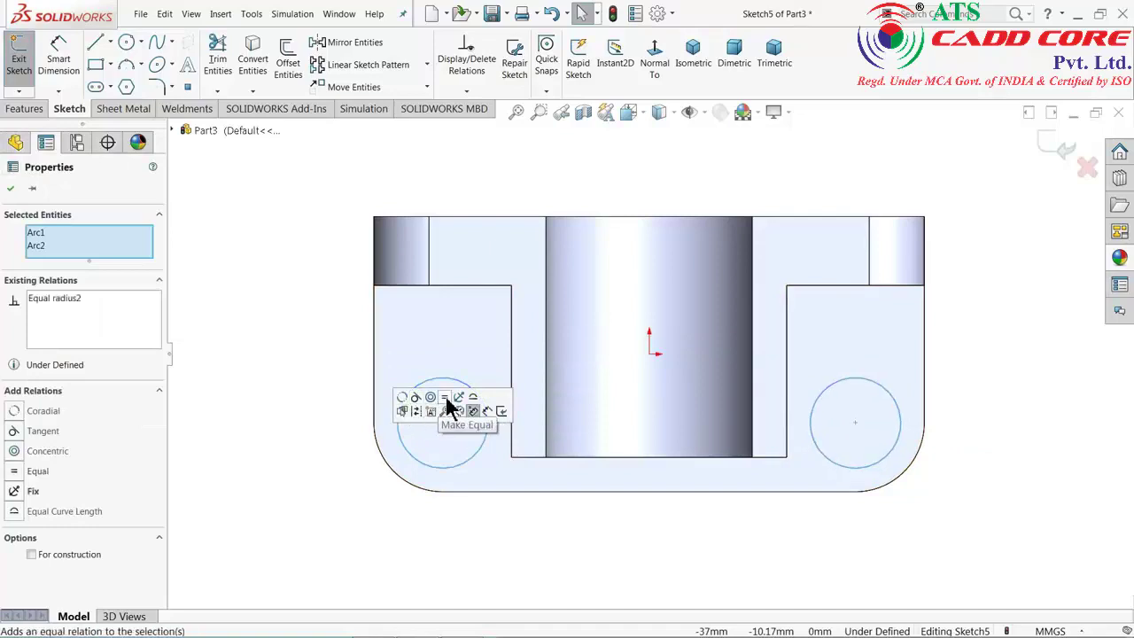
click(302, 382)
click(58, 58)
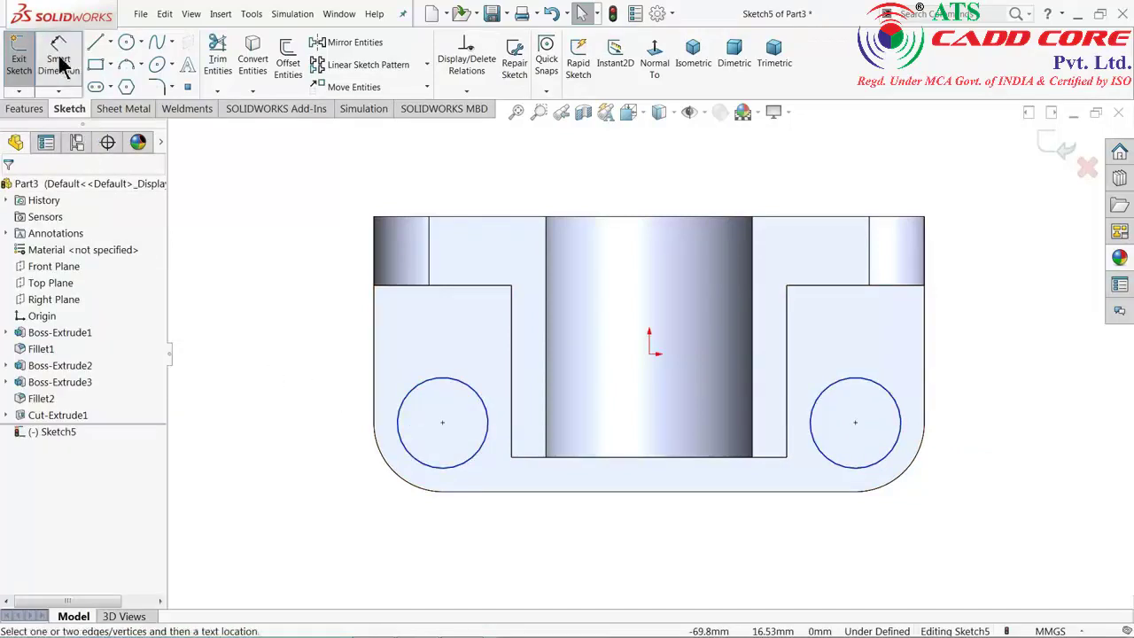
click(354, 431)
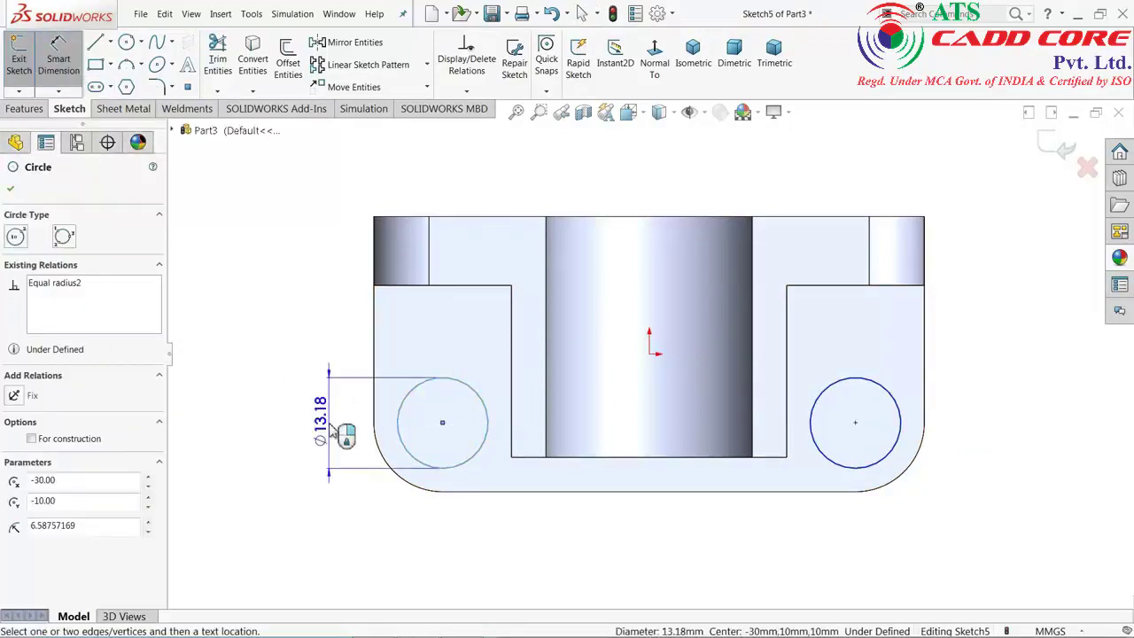
click(333, 427)
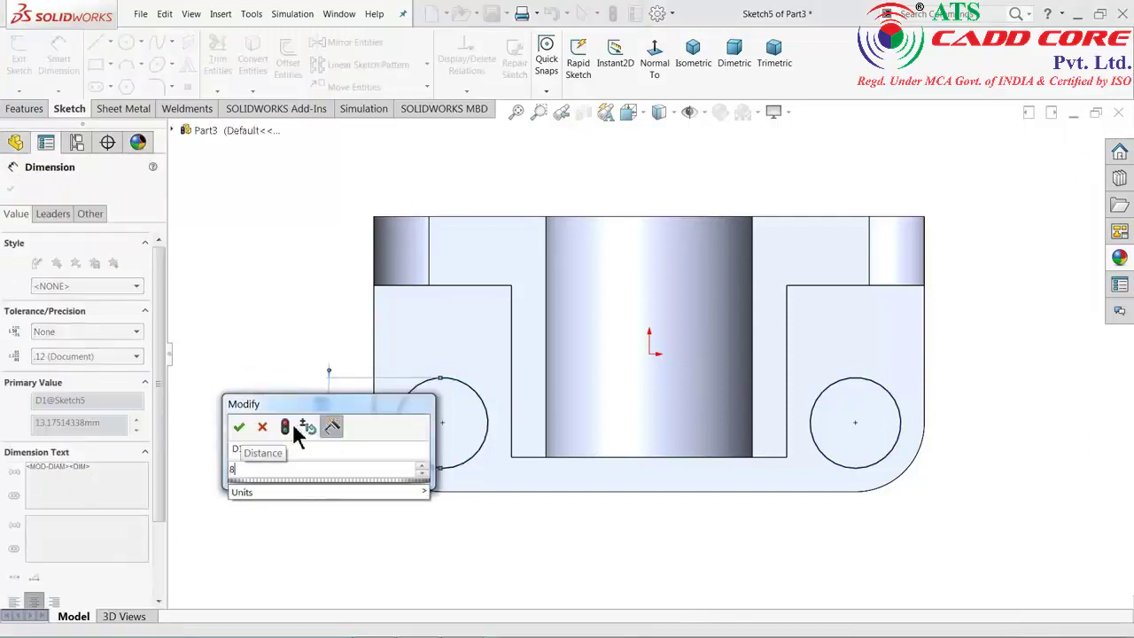
click(237, 428)
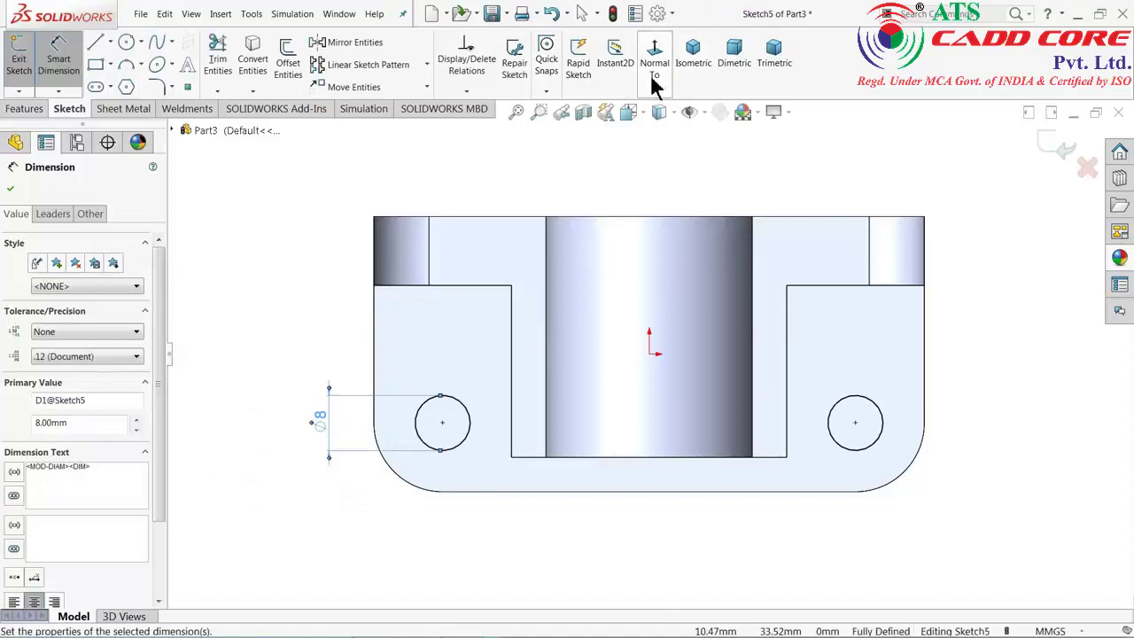
- Return to isometric view and check the reference drawing for the hole sizes
click(692, 69)
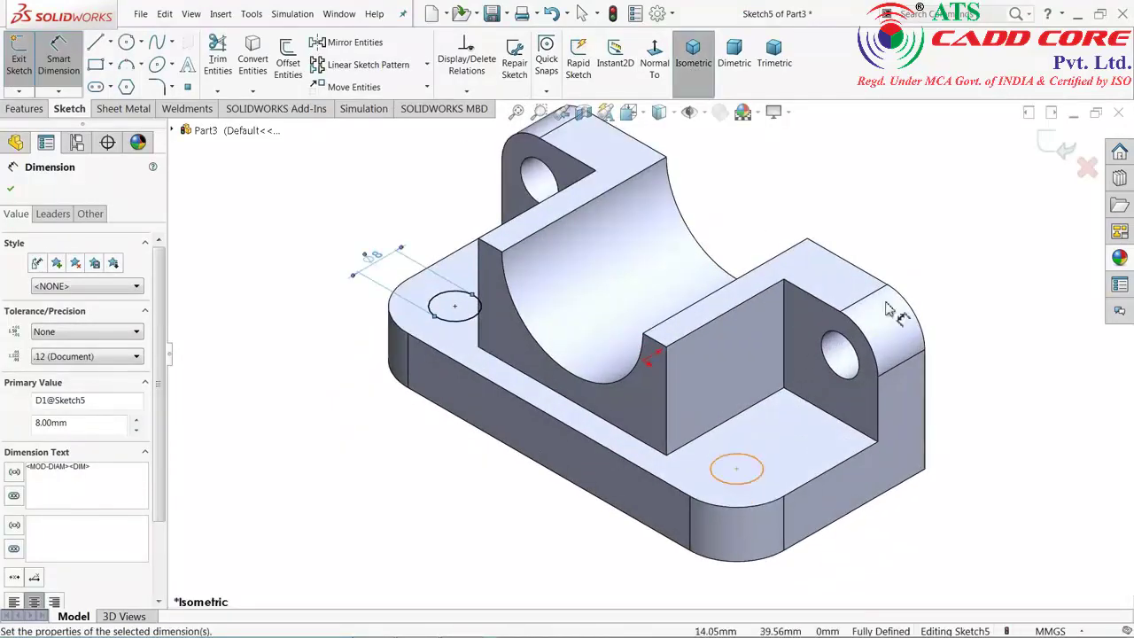
click(1077, 14)
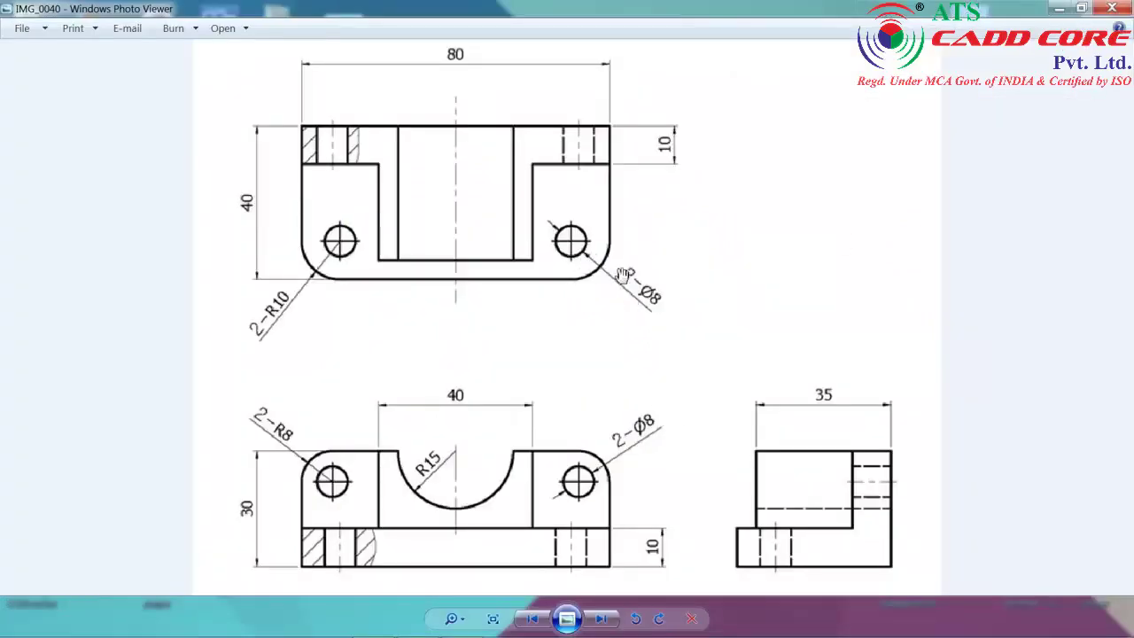
key(alt+Tab)
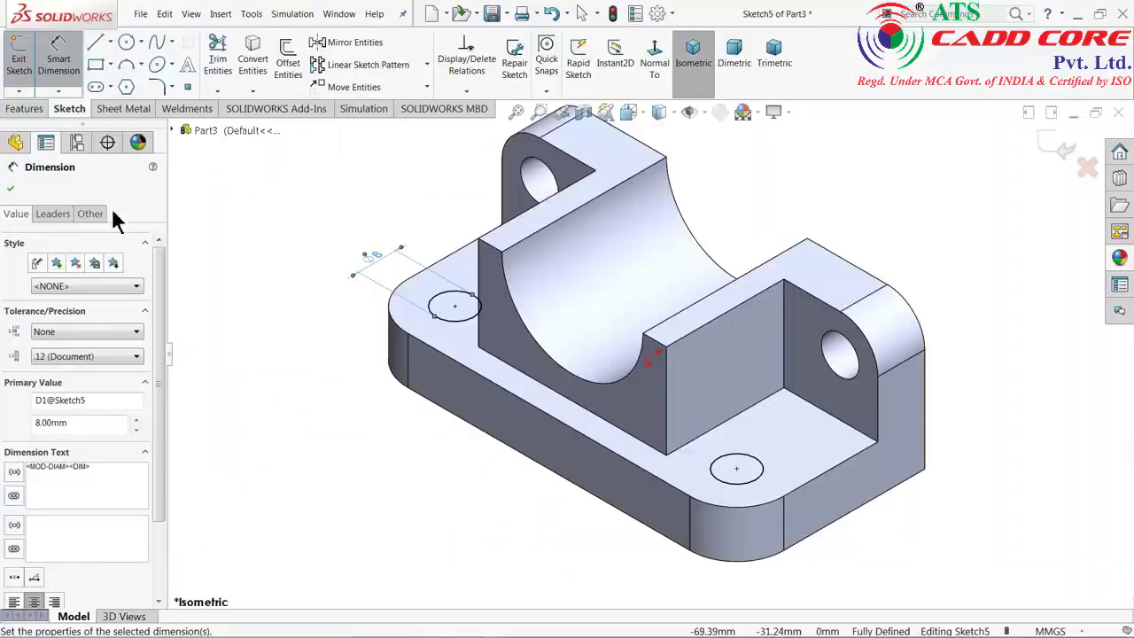
click(11, 189)
- Cut Sketch5's two 8 mm circles Through All the base plate and inspect the holes
click(28, 110)
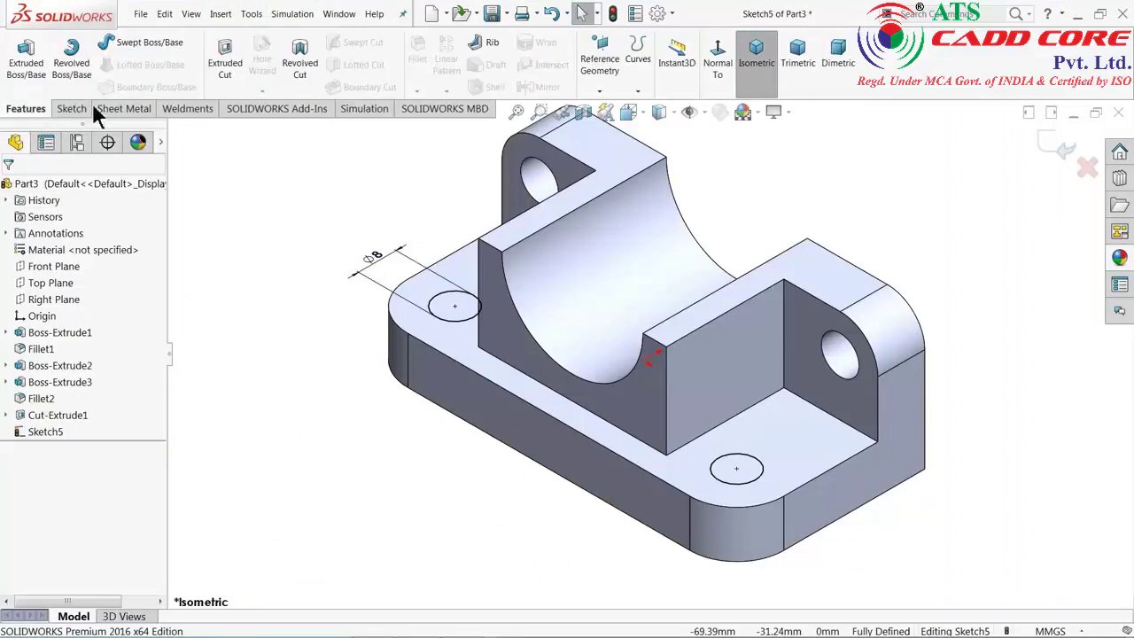
click(226, 74)
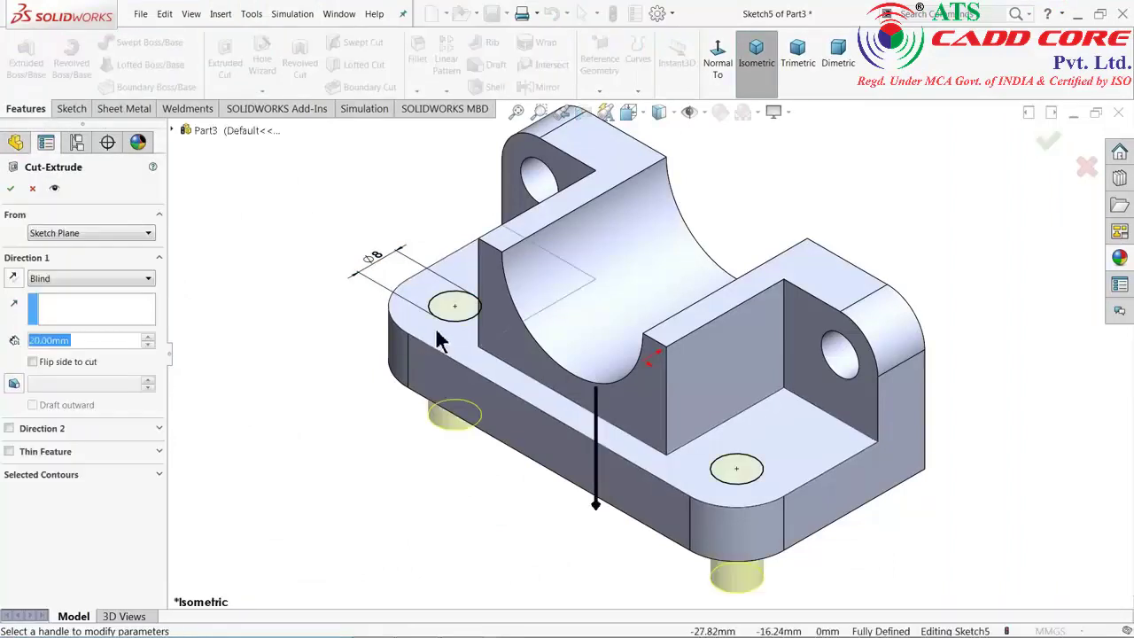
click(85, 274)
click(85, 274)
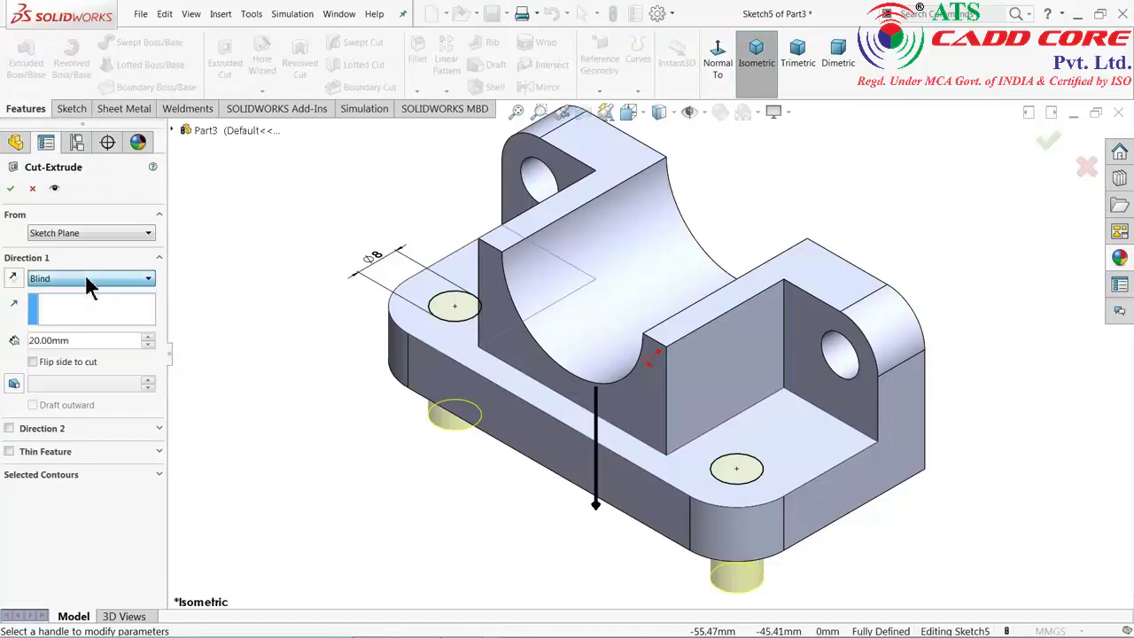
click(73, 280)
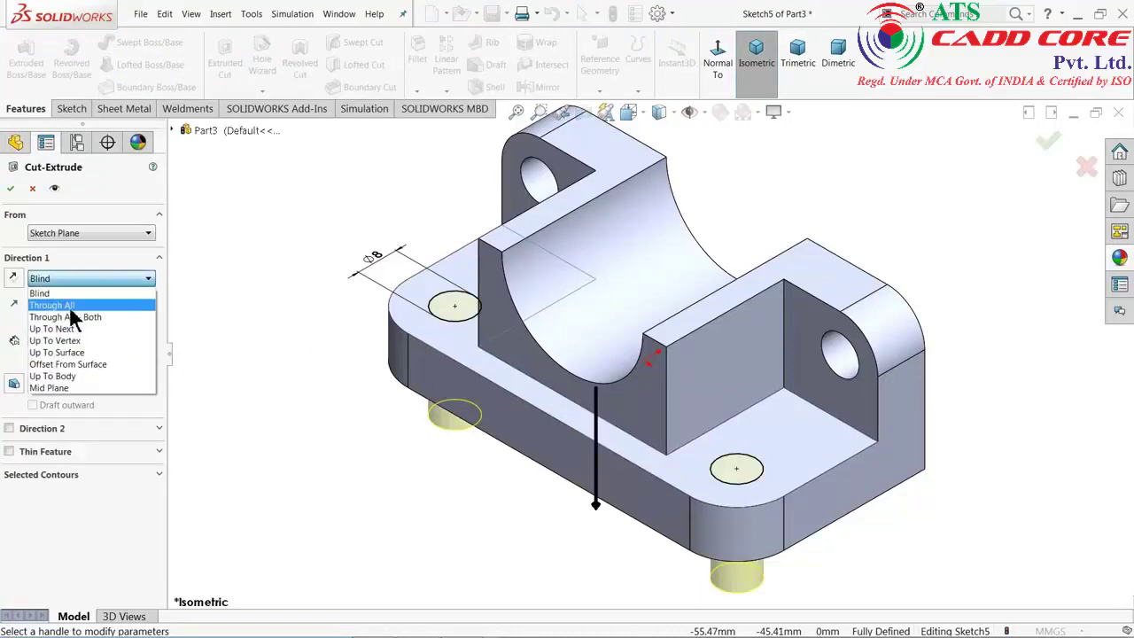
click(62, 307)
click(10, 188)
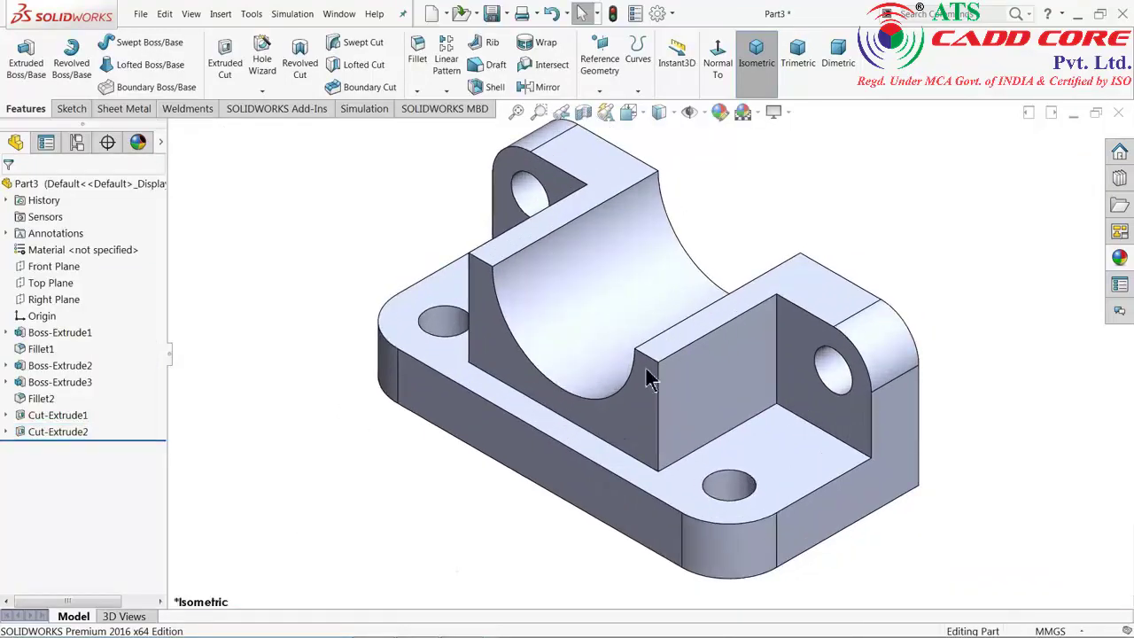
mouse_move(650, 374)
middle_down()
mouse_move(695, 289)
mouse_move(564, 346)
mouse_move(608, 278)
mouse_move(689, 304)
mouse_move(655, 352)
mouse_move(660, 297)
mouse_move(653, 385)
mouse_move(659, 358)
middle_up()
key(Escape)
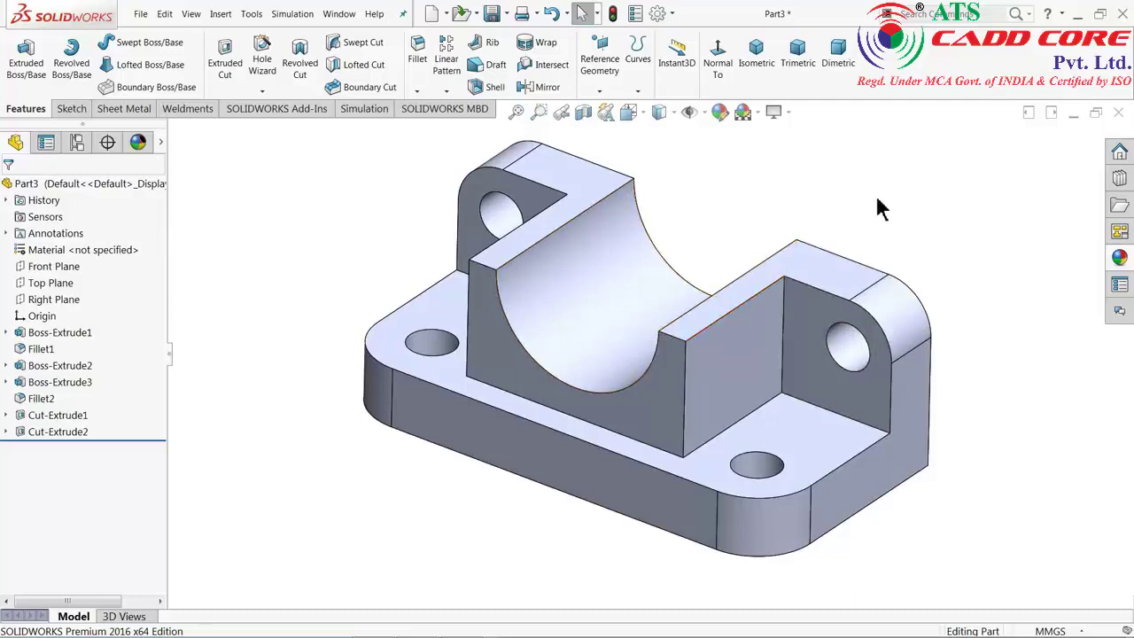
- Turn on RealView Graphics and browse to the Plastic > High Gloss appearances
click(786, 112)
click(791, 135)
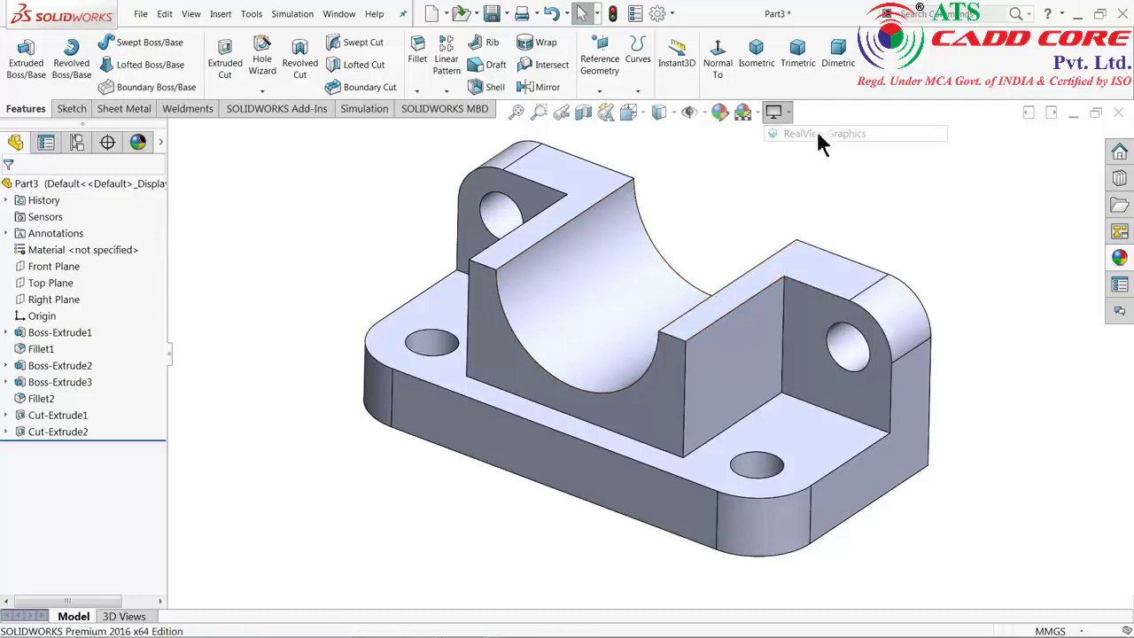
click(1118, 259)
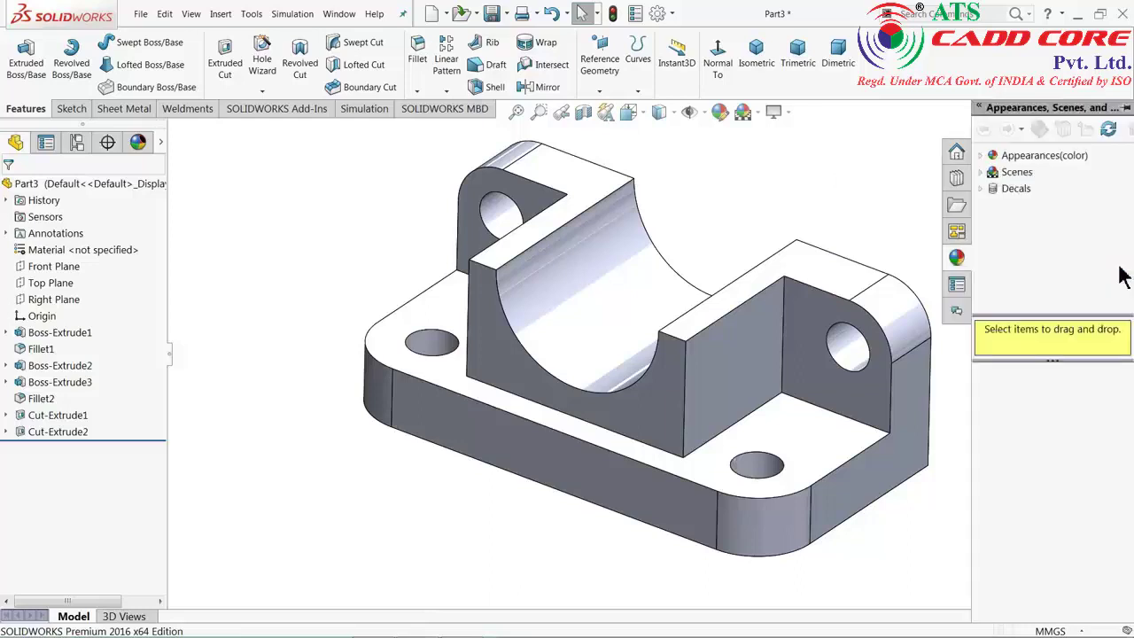
click(981, 157)
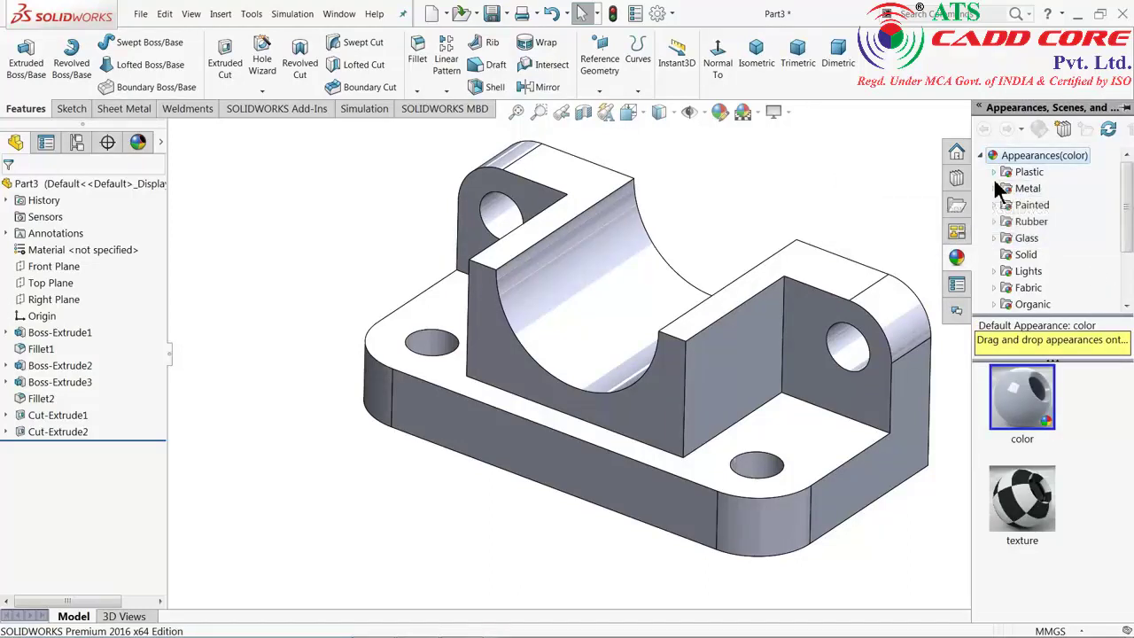
click(995, 174)
click(1038, 174)
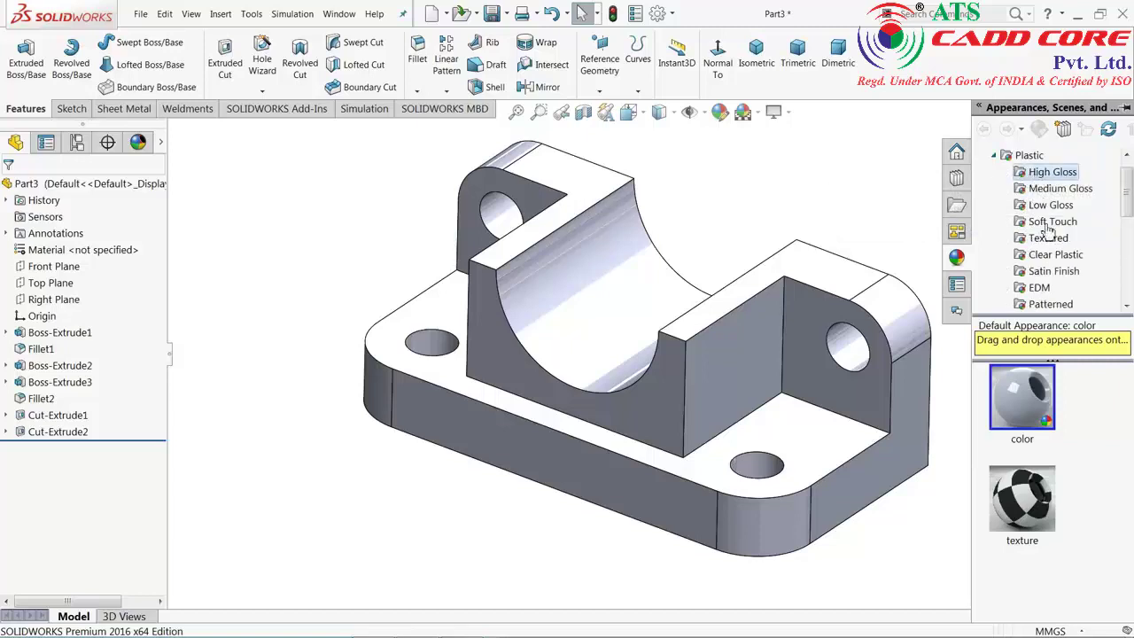
- Try light grey high gloss, blue polished ABS and grey polished plastic appearances on the bracket
scroll(1059, 536, down, 2)
scroll(1054, 540, down, 3)
scroll(1051, 545, up, 1)
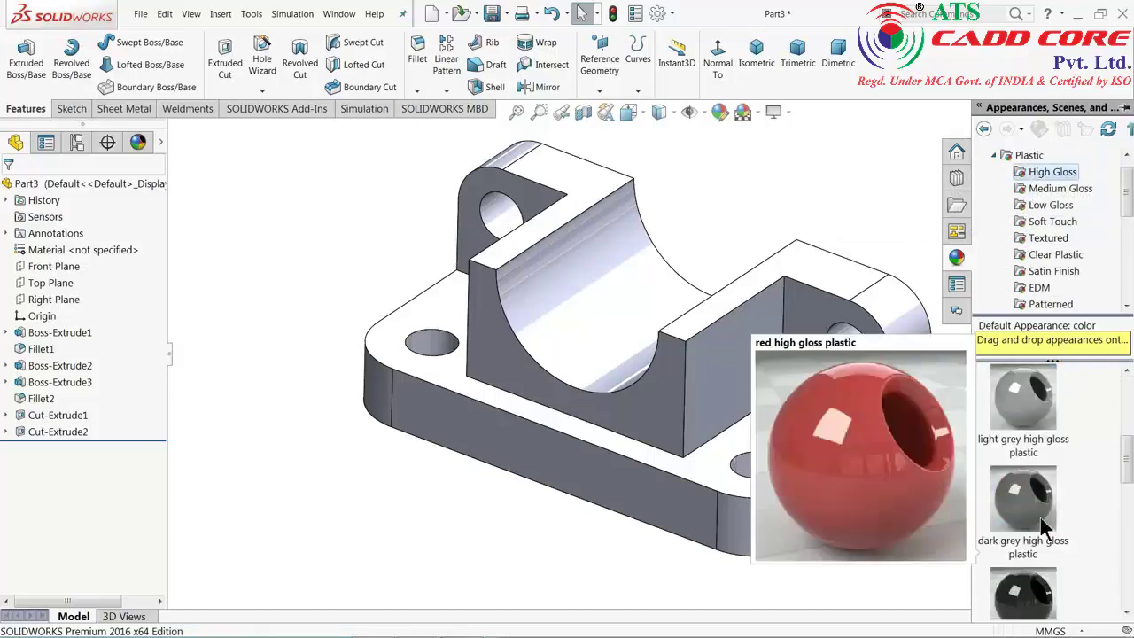
double_click(1035, 403)
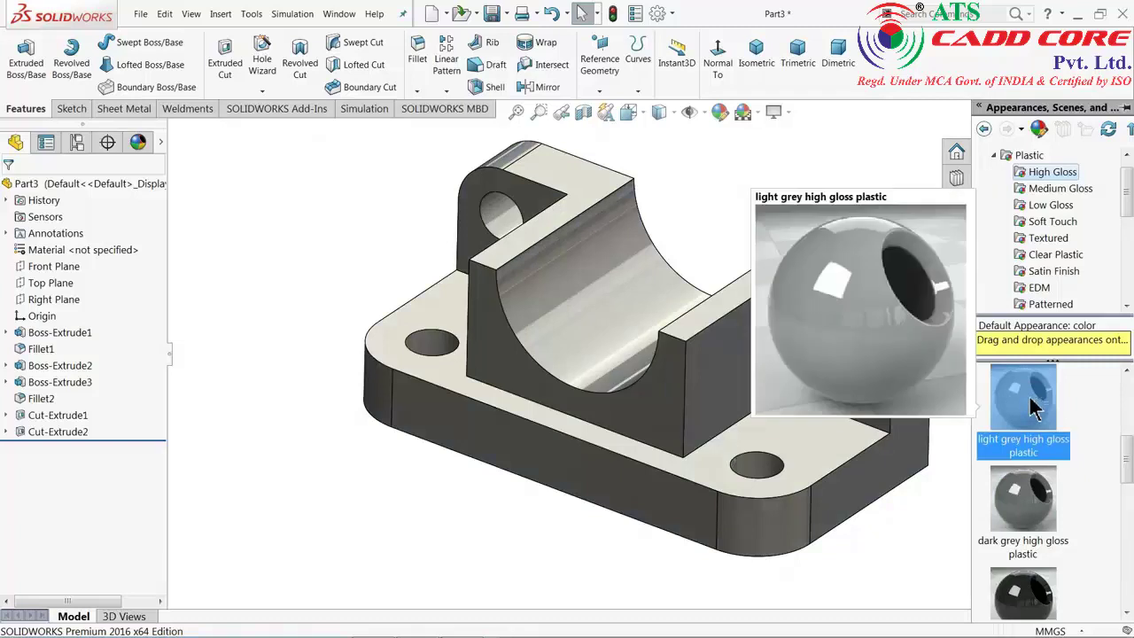
scroll(1034, 403, down, 5)
scroll(1034, 443, down, 1)
click(1036, 509)
double_click(1036, 509)
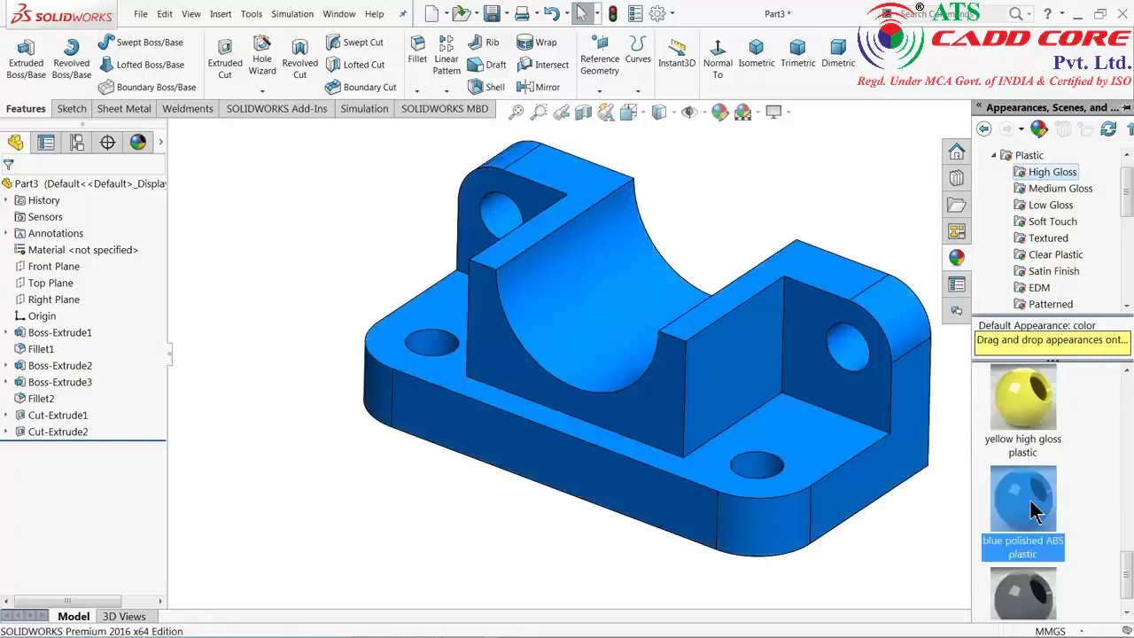
drag(795, 447, 797, 450)
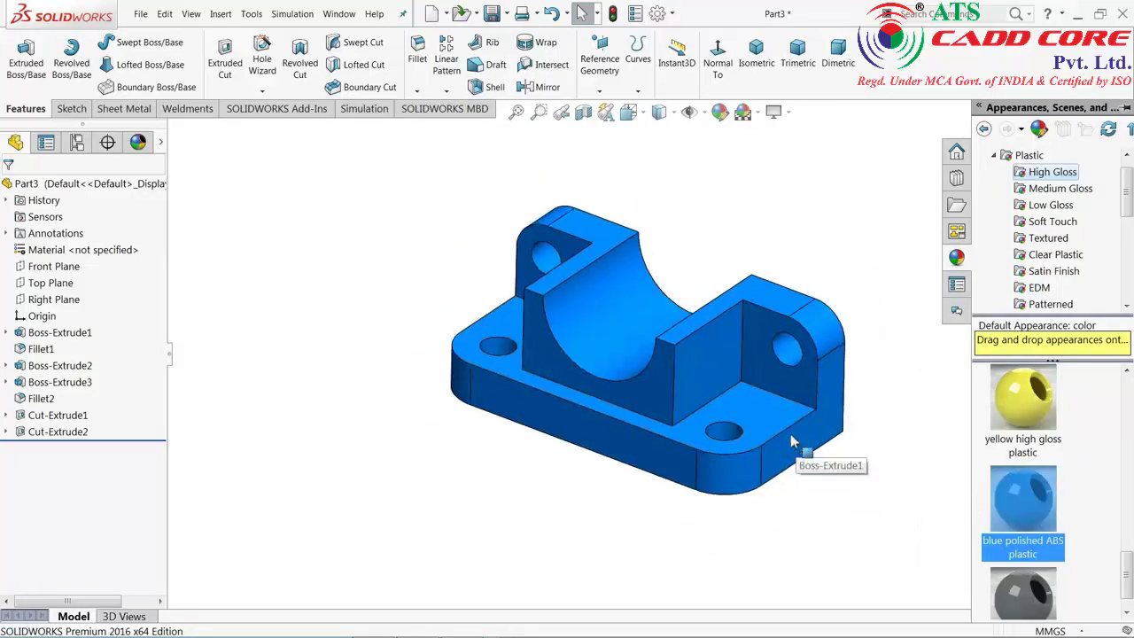
scroll(1046, 581, down, 1)
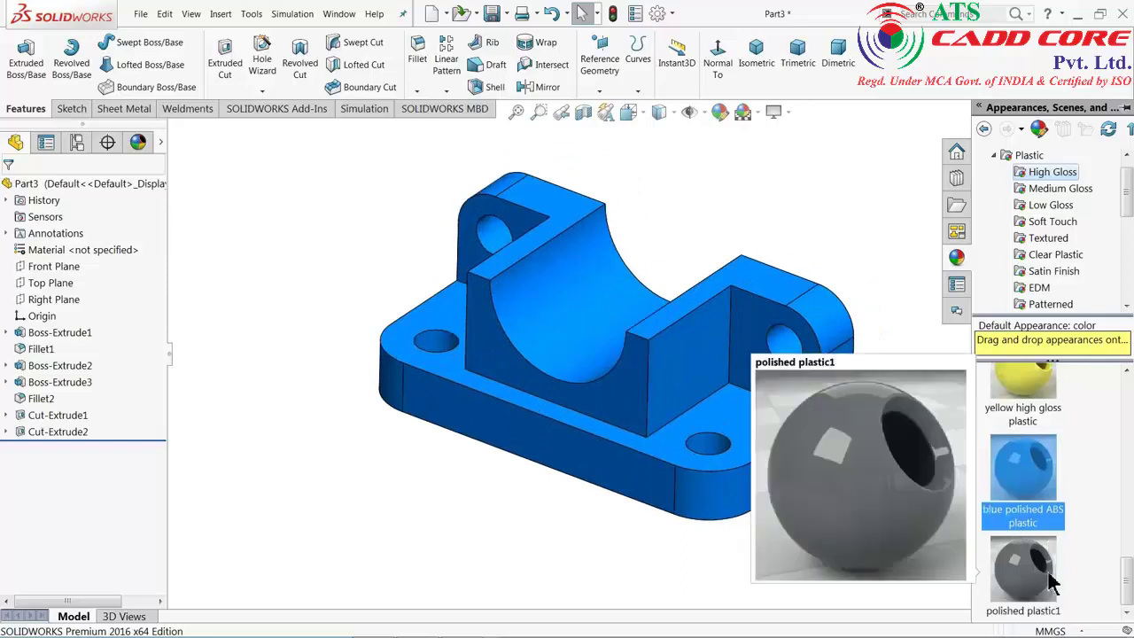
double_click(1047, 581)
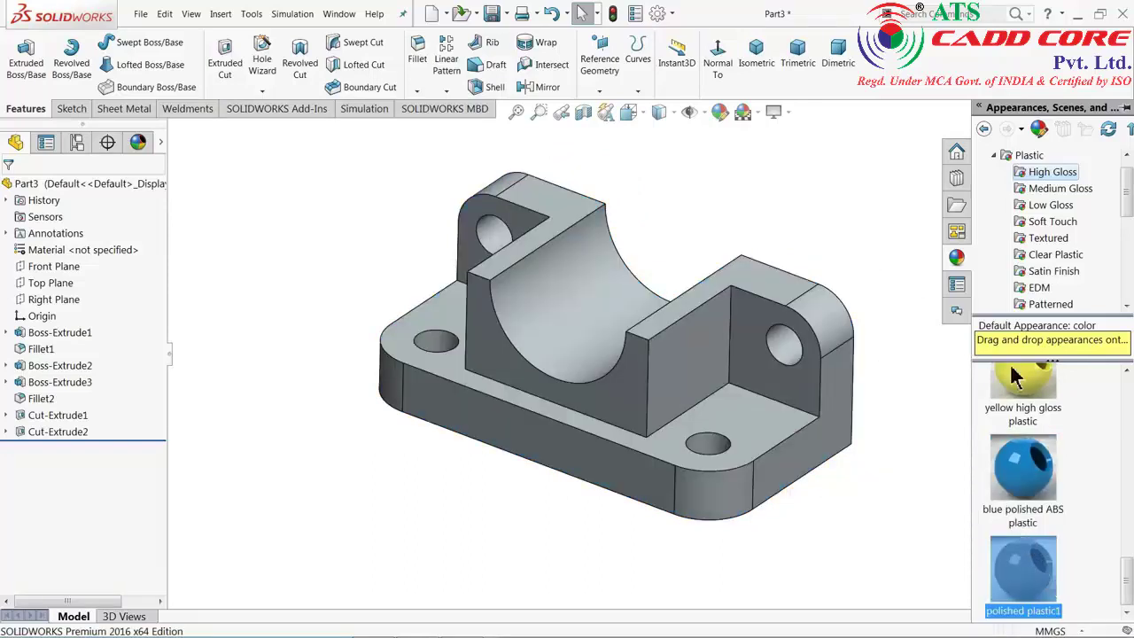
- Try polished steel, brushed steel, cast carbon steel and carbon steel appearances on the part
click(996, 157)
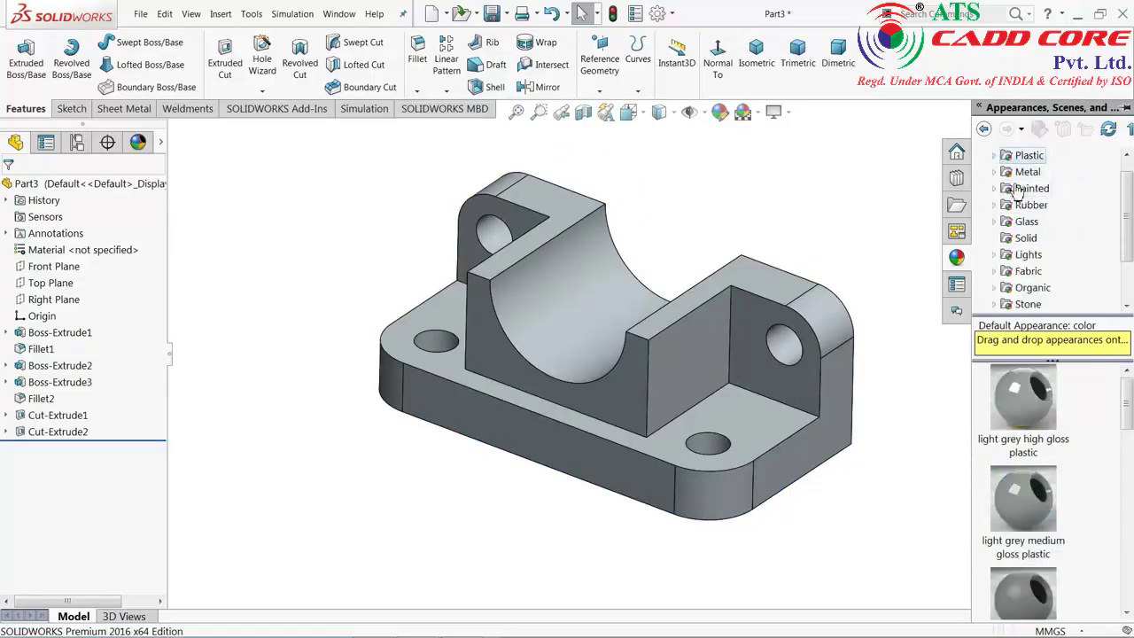
click(995, 173)
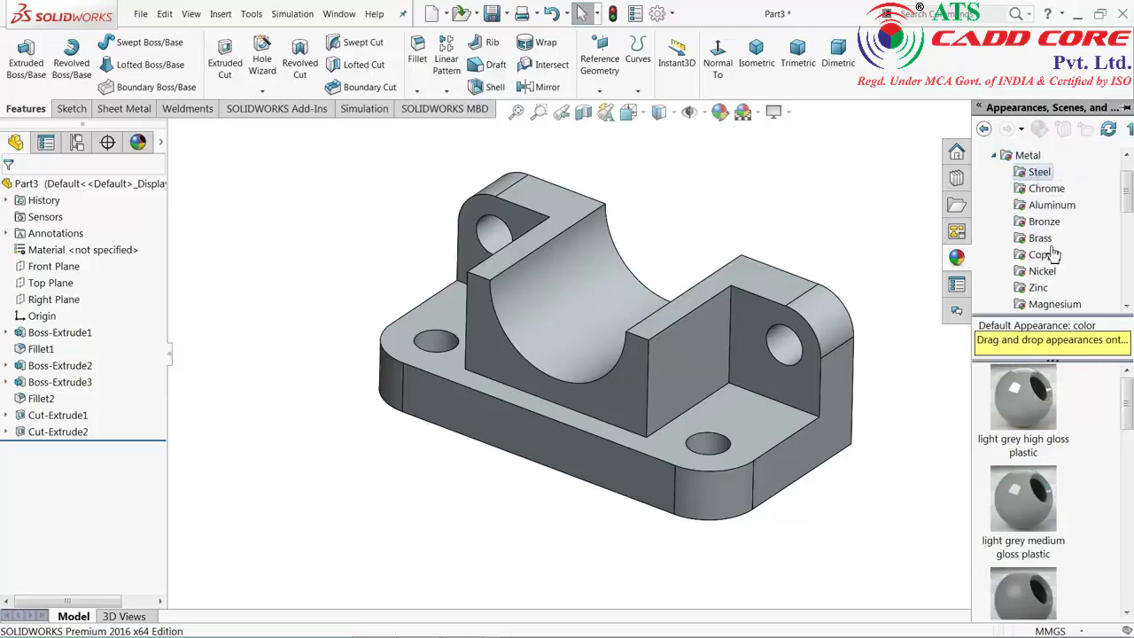
double_click(1027, 403)
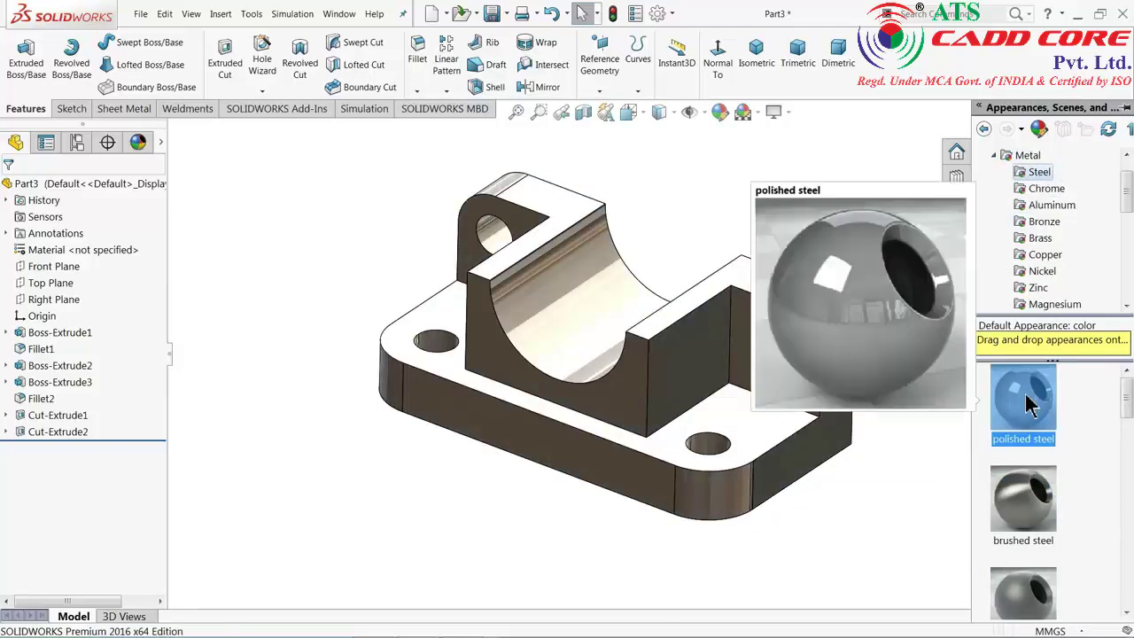
double_click(1036, 509)
scroll(1036, 518, down, 3)
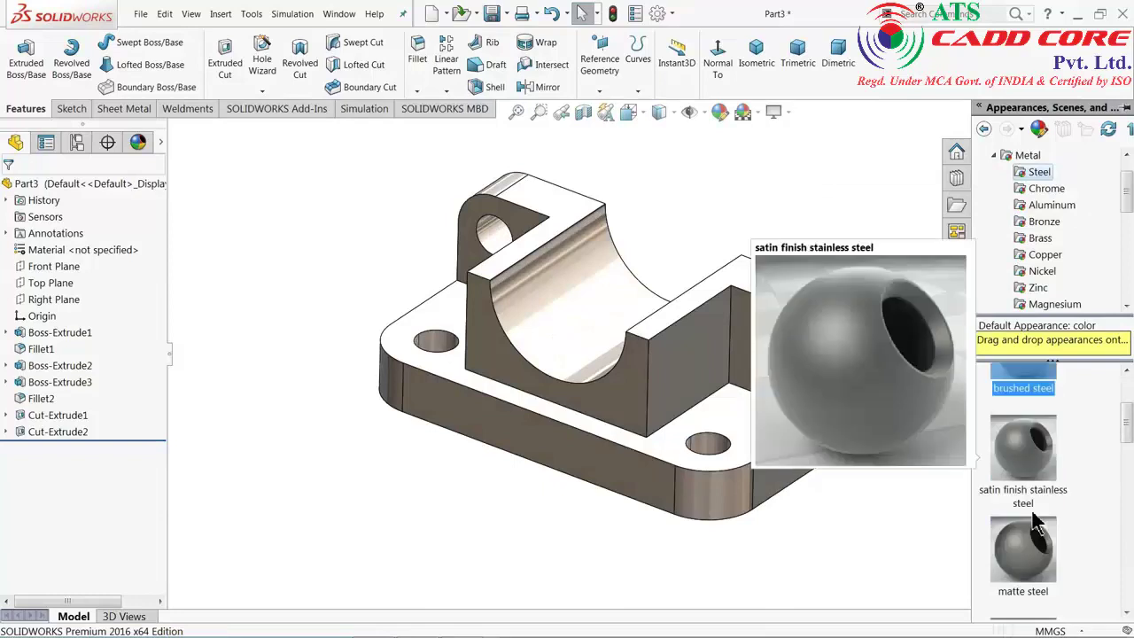
scroll(1036, 523, down, 3)
double_click(1025, 475)
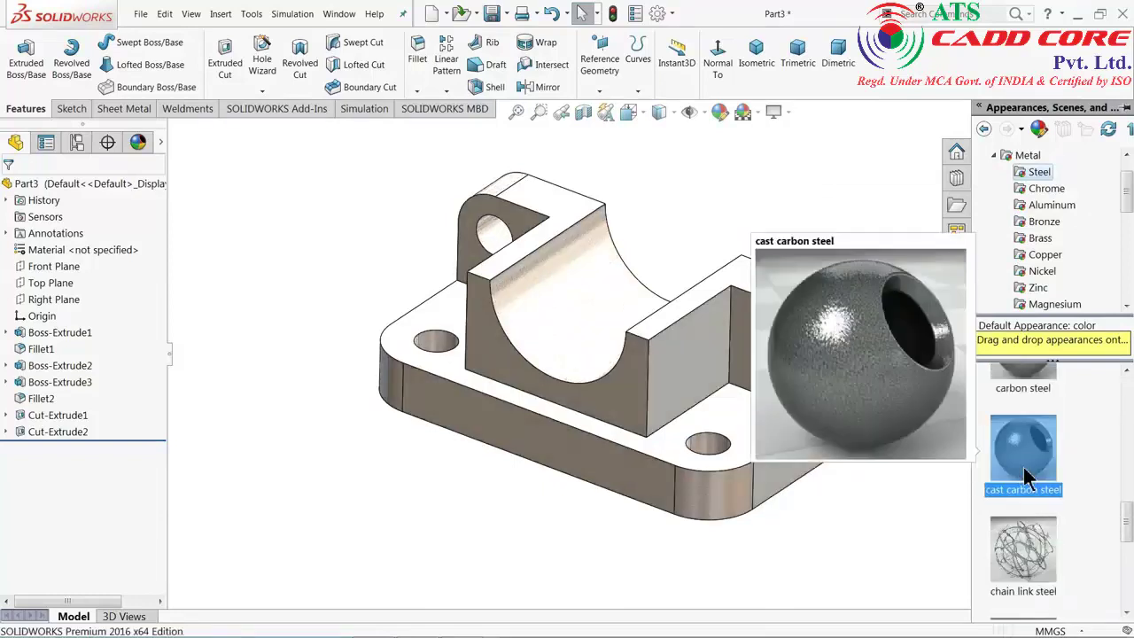
scroll(1026, 479, up, 2)
double_click(1026, 509)
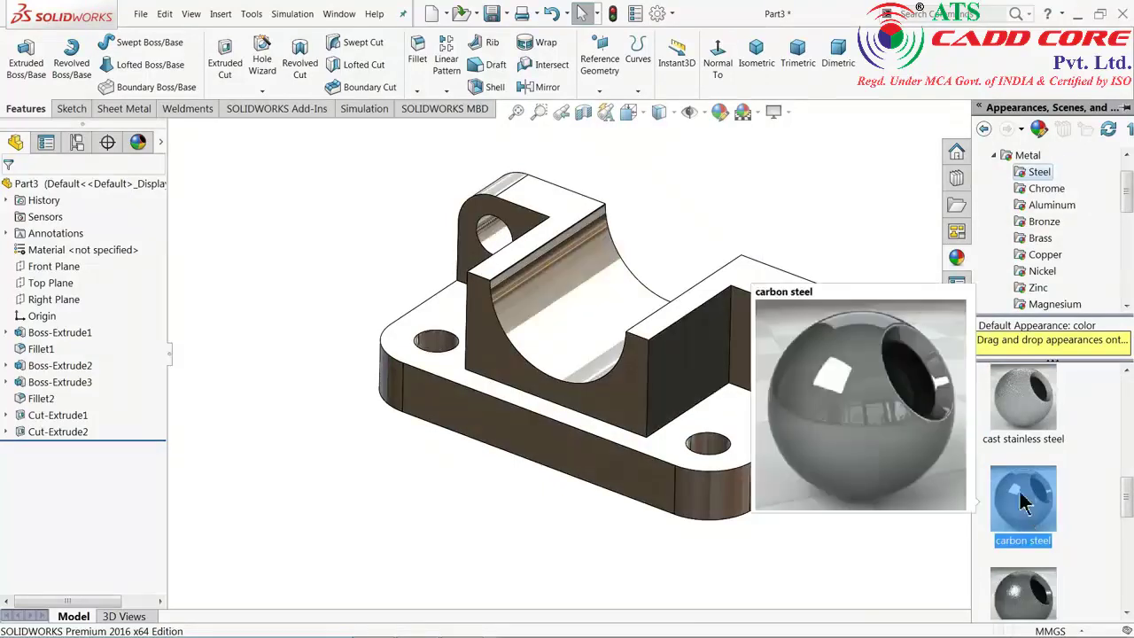
scroll(1016, 153, up, 1)
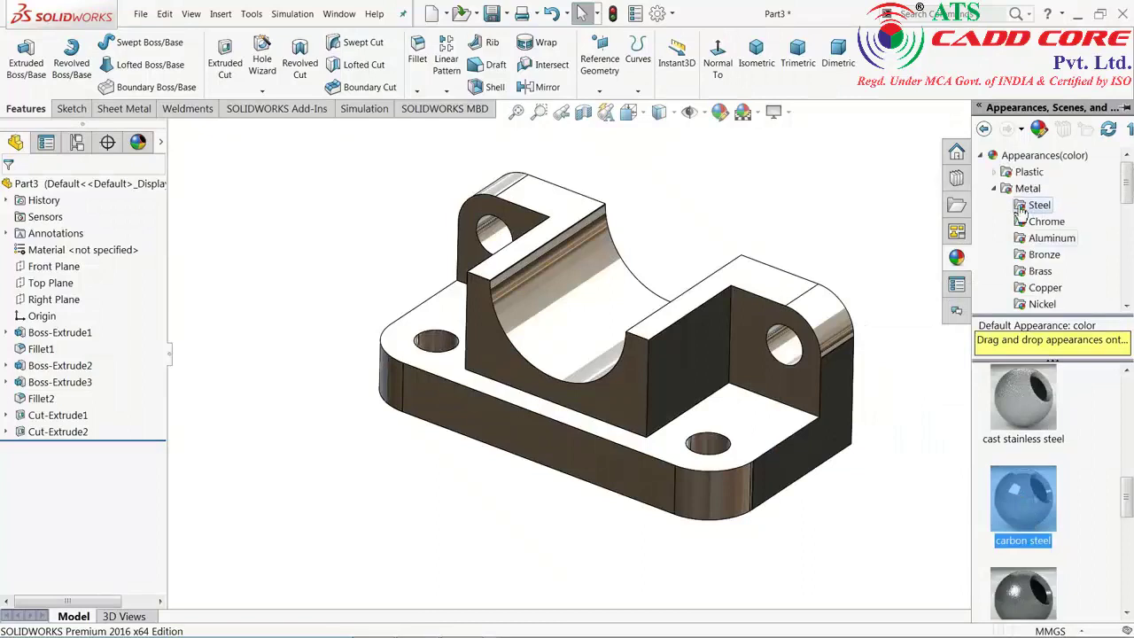
- Apply the solid Blue colour appearance to the part
click(997, 174)
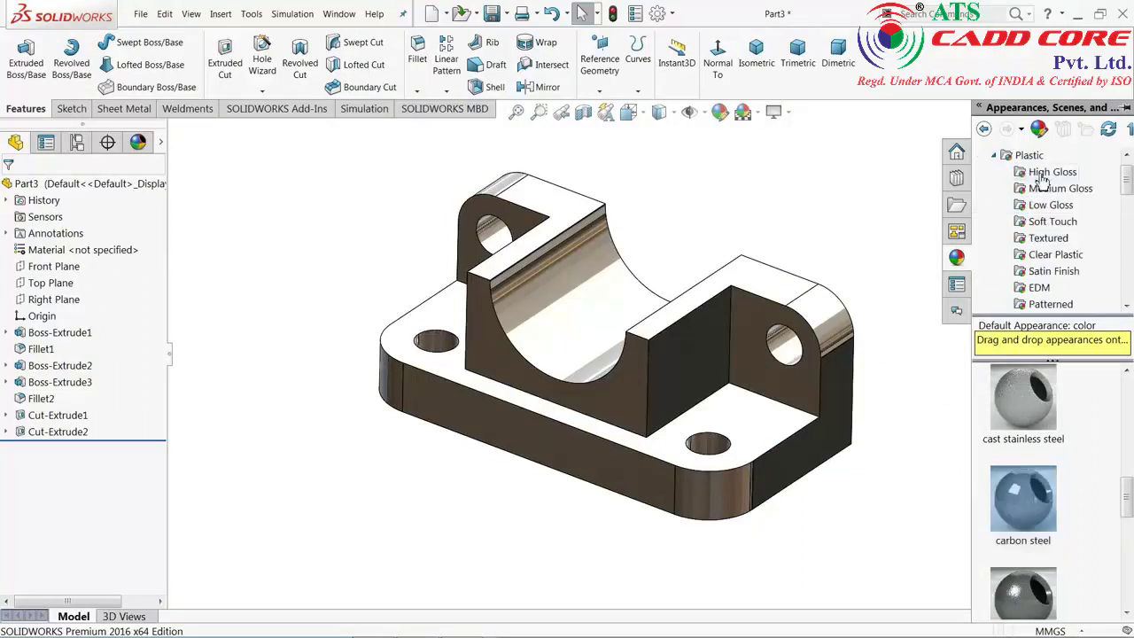
scroll(1042, 522, down, 2)
scroll(1042, 531, down, 2)
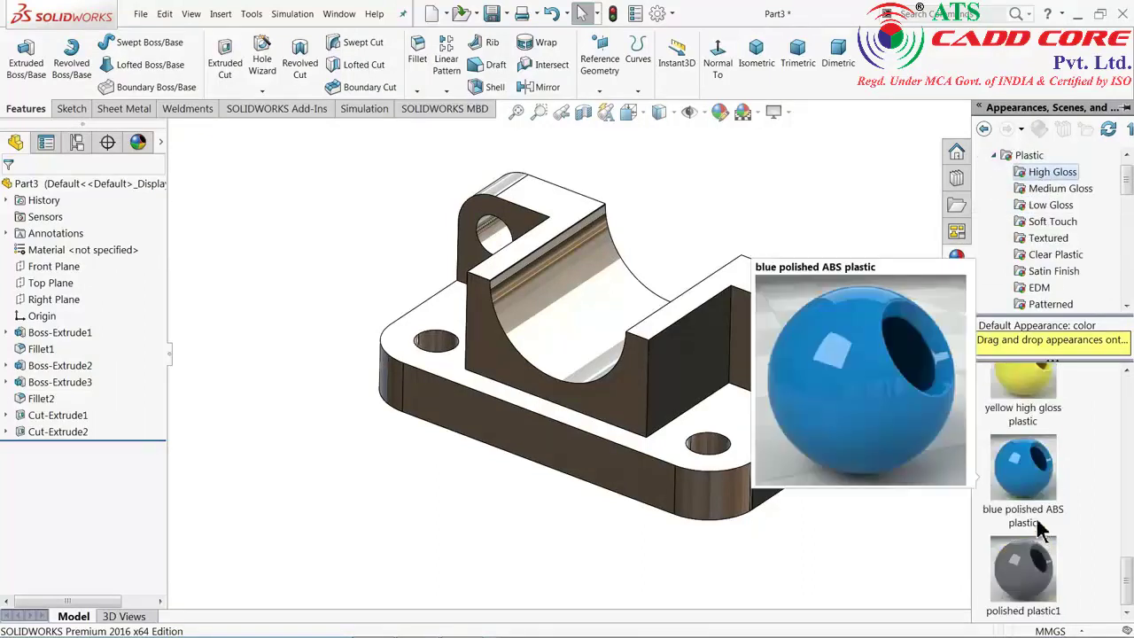
scroll(1041, 266, down, 3)
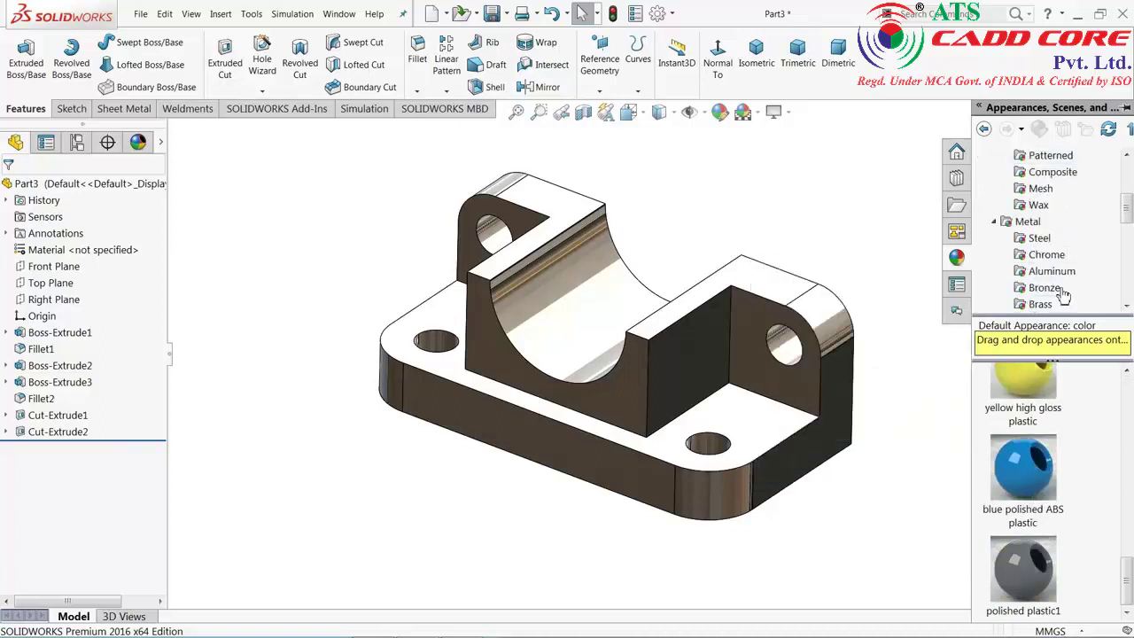
scroll(1058, 292, down, 1)
scroll(1050, 296, down, 3)
scroll(1041, 300, down, 2)
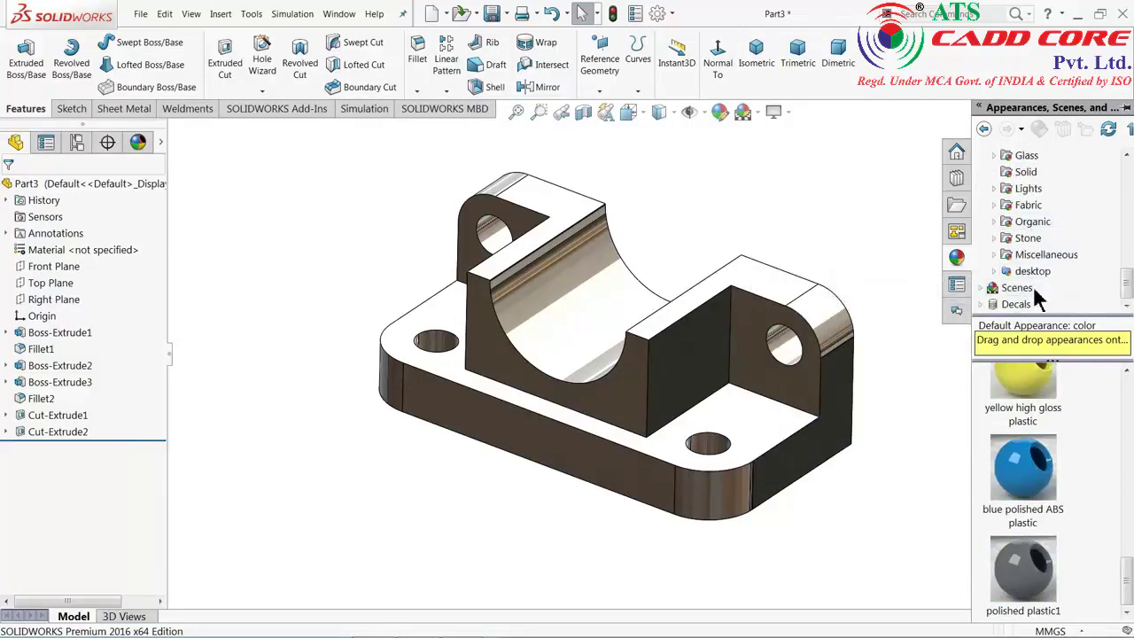
scroll(1033, 297, up, 1)
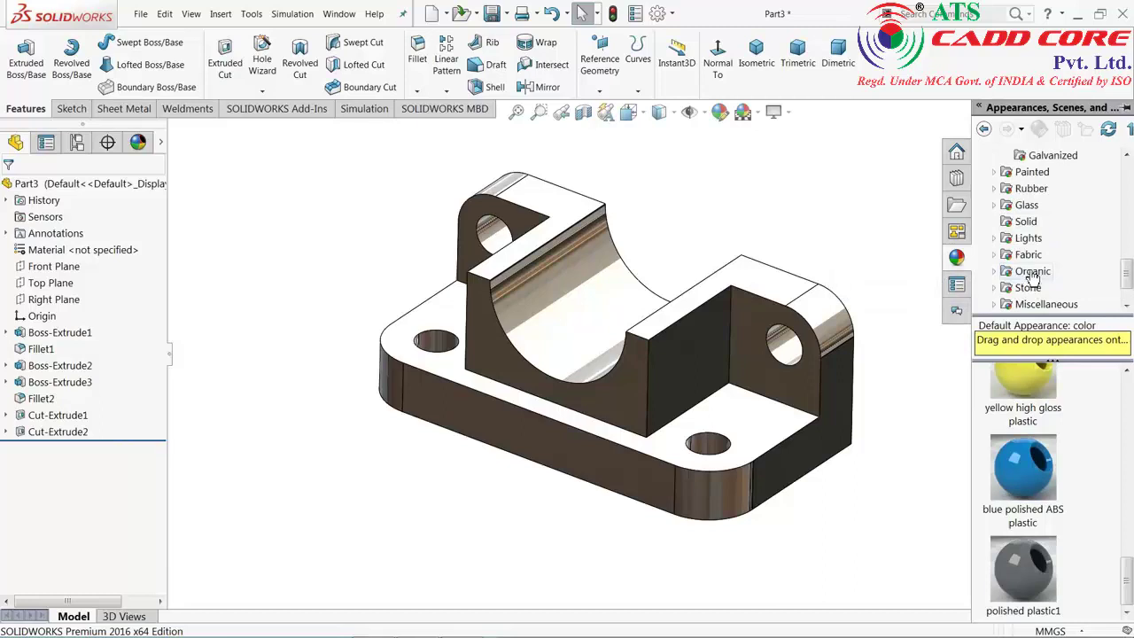
click(1027, 222)
scroll(1040, 434, down, 2)
scroll(1040, 522, down, 3)
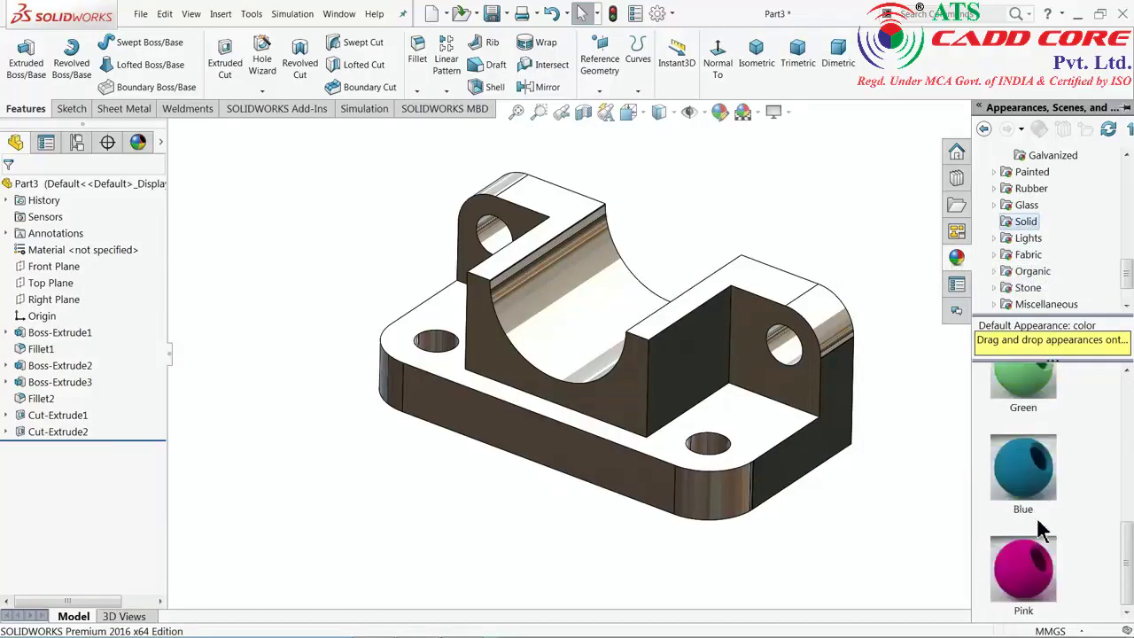
double_click(1027, 485)
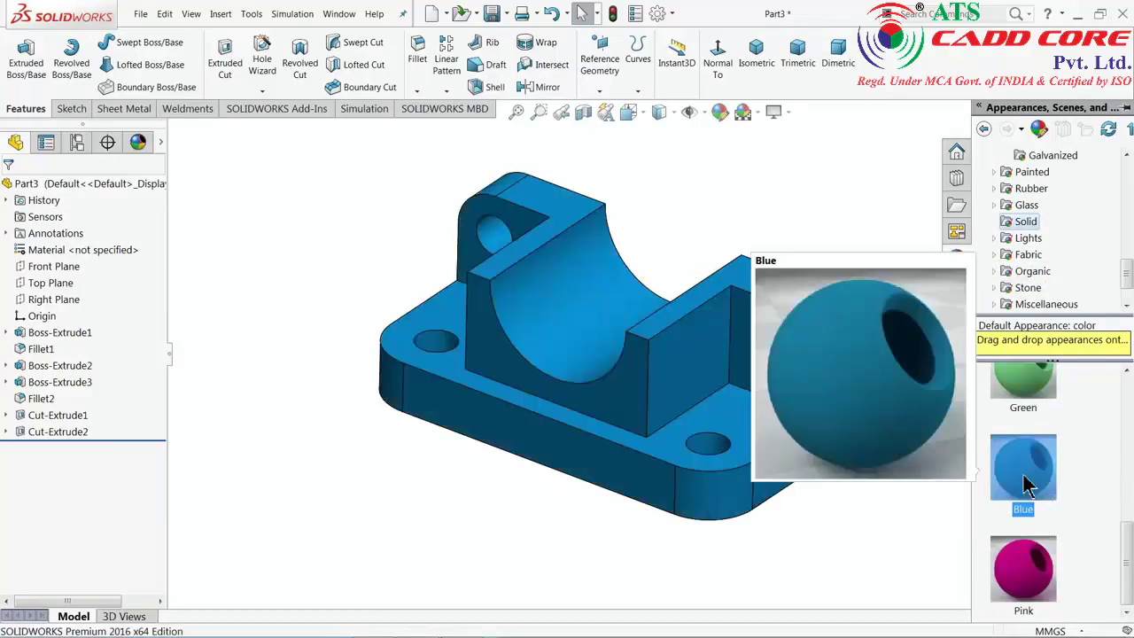
- Apply the high gloss 'blue polished ABS plastic' appearance to the whole bracket
scroll(1037, 239, up, 5)
scroll(1036, 241, up, 4)
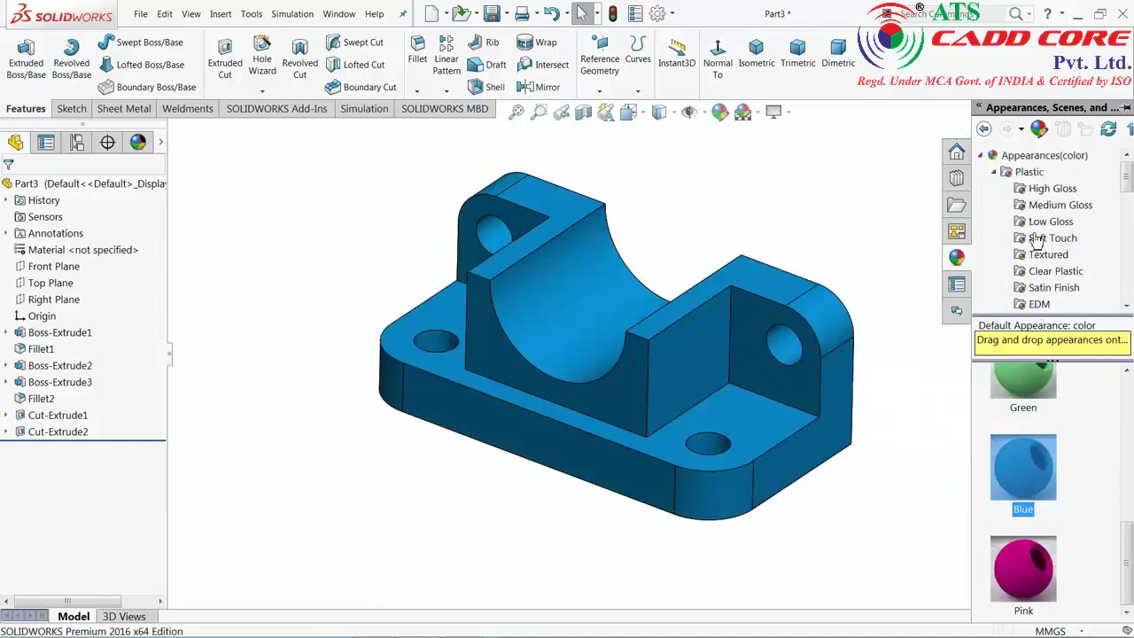
click(1050, 188)
scroll(1028, 461, down, 2)
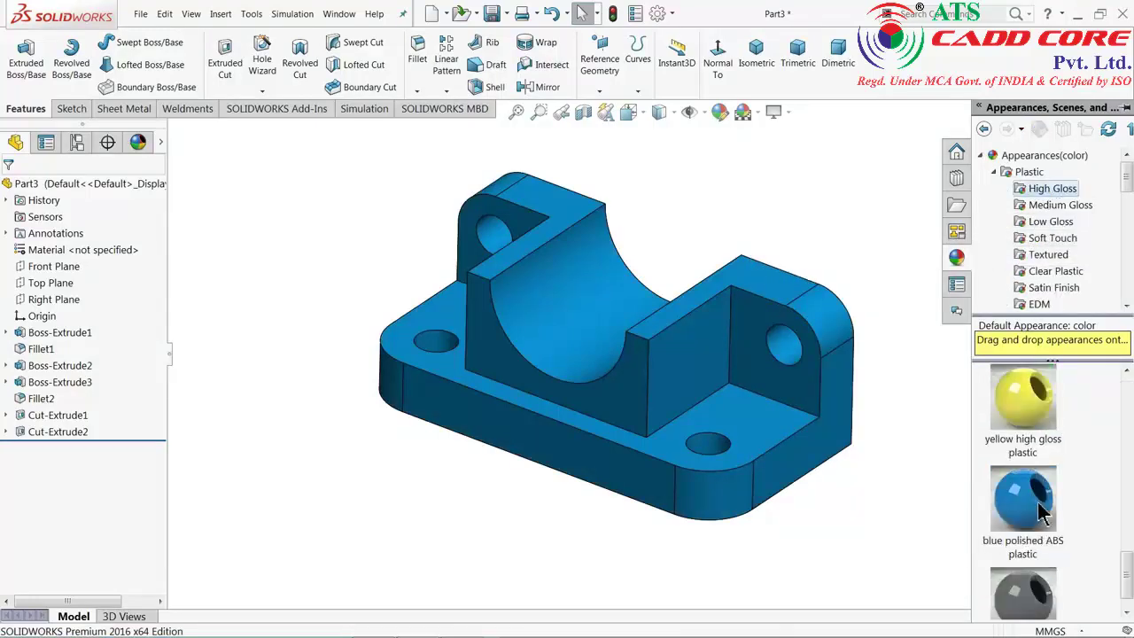
double_click(1038, 481)
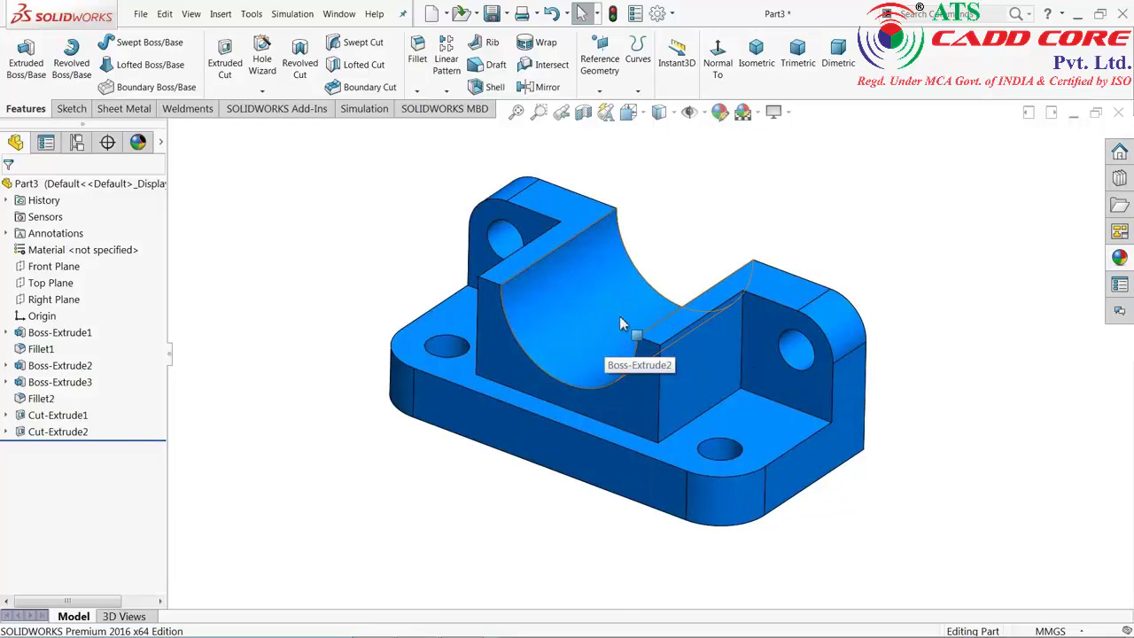
- Orbit the blue bracket to view it from other sides, including the curved cradle
mouse_move(637, 302)
middle_down()
mouse_move(592, 337)
mouse_move(577, 384)
middle_up()
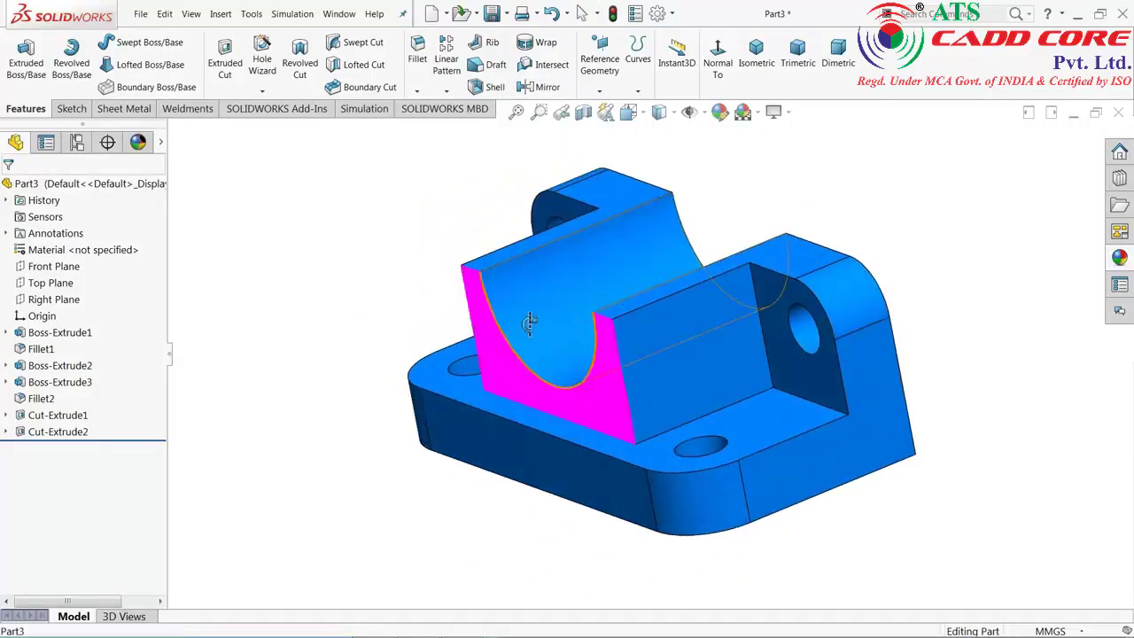
mouse_move(531, 319)
middle_down()
mouse_move(564, 326)
mouse_move(481, 271)
mouse_move(542, 309)
mouse_move(556, 261)
middle_up()
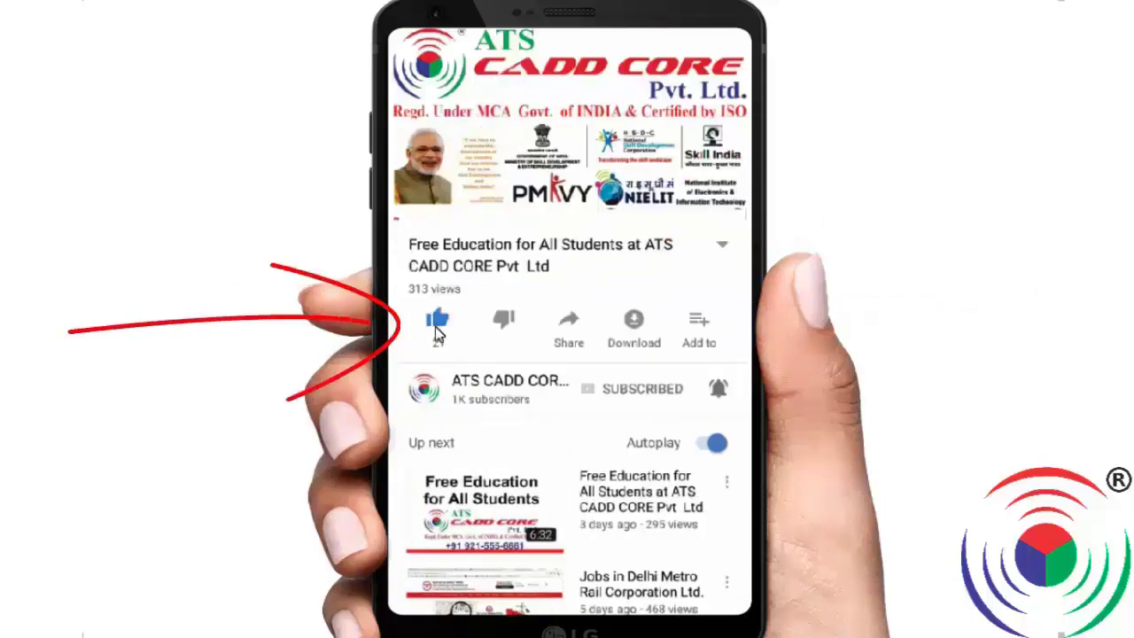
- Open the Share options for the video in the YouTube app
click(570, 340)
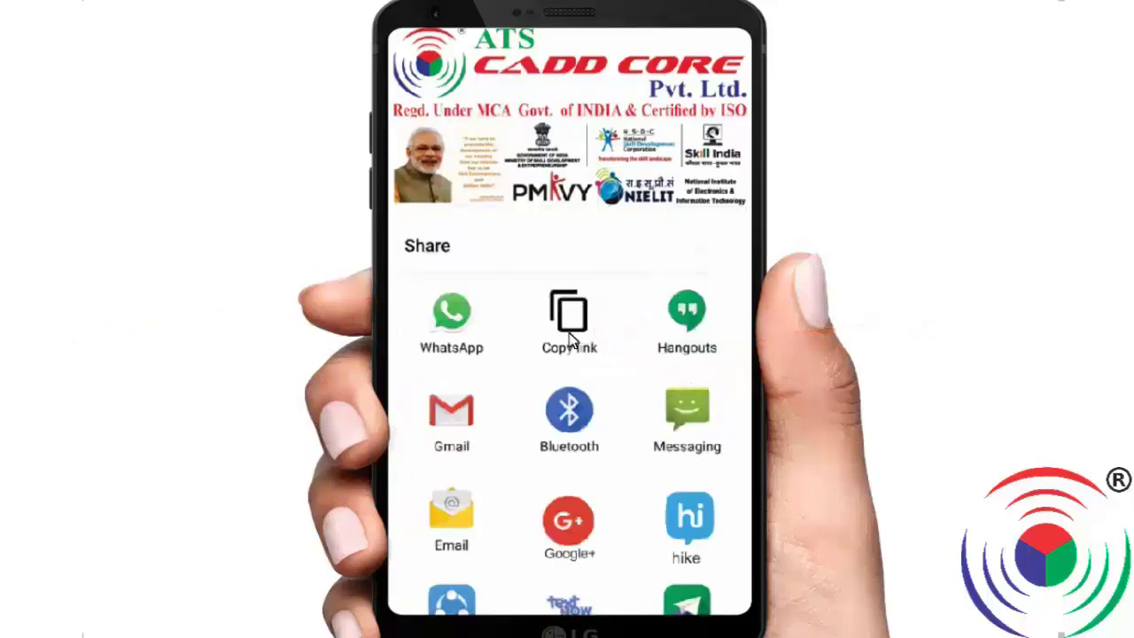